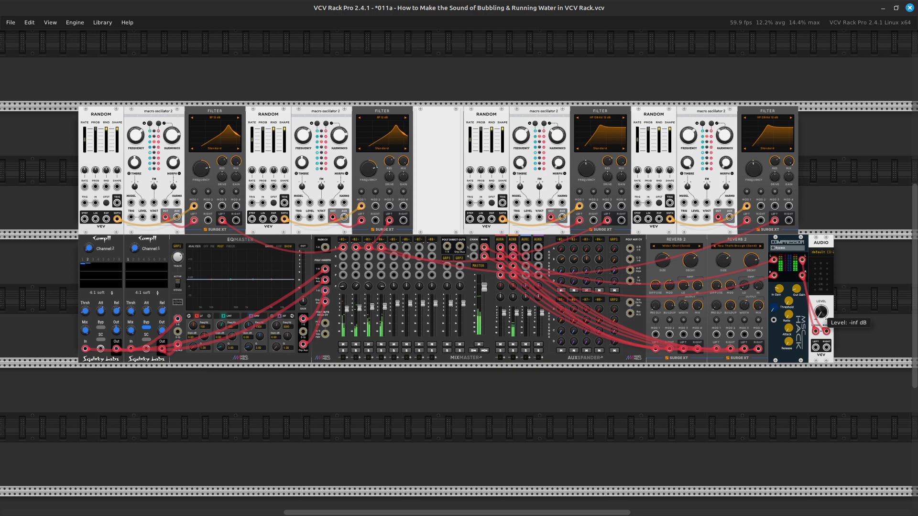
- Raise the output level on the Audio module and save the bubbling and running water patch
{"action": "left_click_drag", "start_coordinate": [820, 311], "coordinate": [821, 310]}
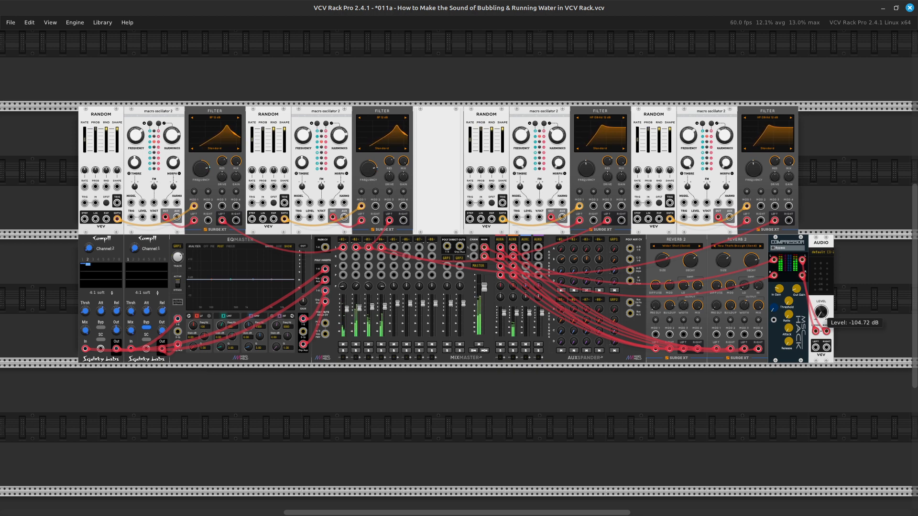
{"action": "left_click_drag", "start_coordinate": [821, 311], "coordinate": [821, 311]}
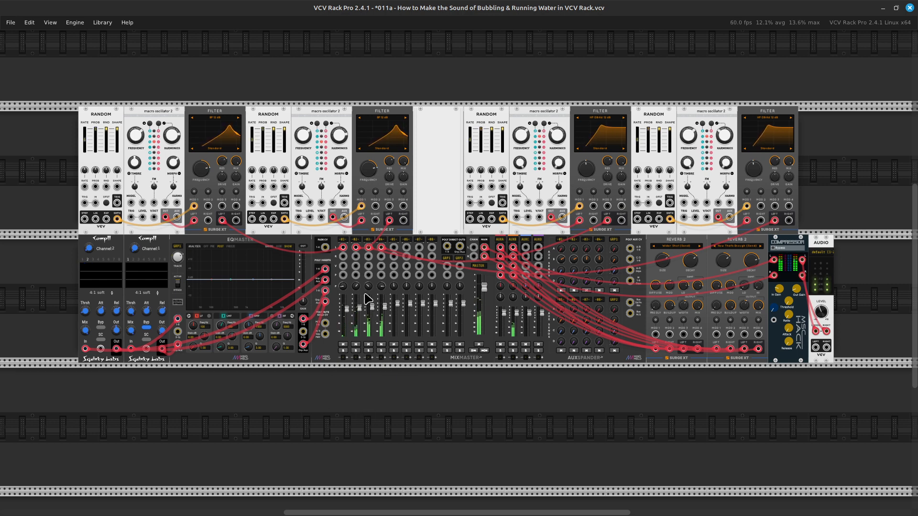
{"action": "key", "text": "ctrl+s"}
- Open the recent patch "08 Channels with Compressor, EQ, and Aux"
{"action": "mouse_move", "coordinate": [168, 147]}
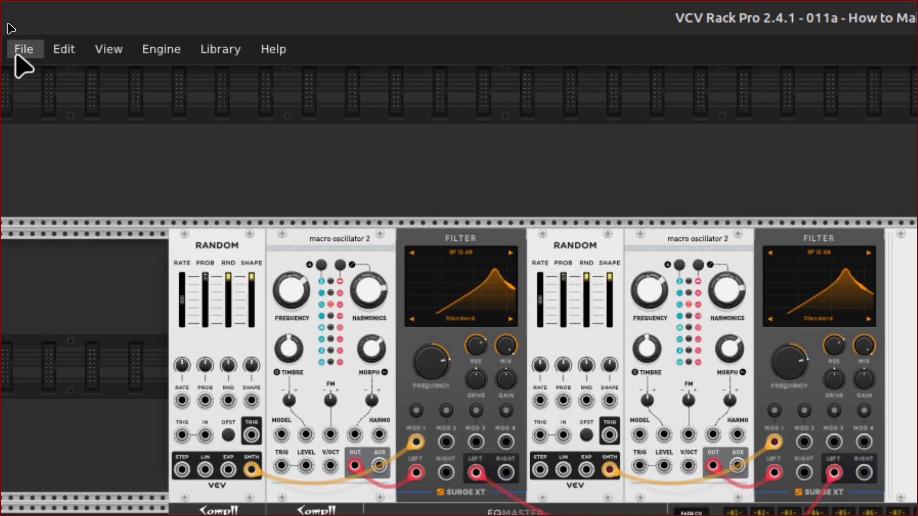
{"action": "left_click", "coordinate": [22, 50]}
{"action": "mouse_move", "coordinate": [31, 115]}
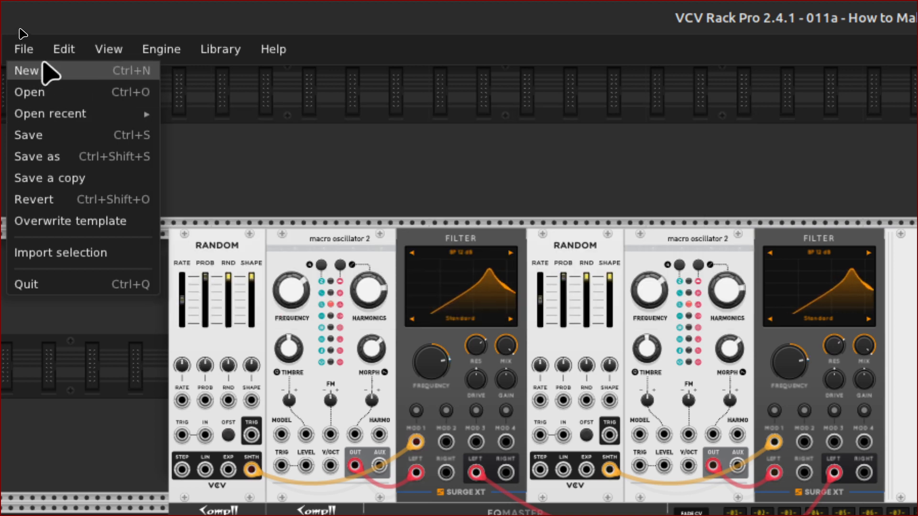
{"action": "mouse_move", "coordinate": [126, 112]}
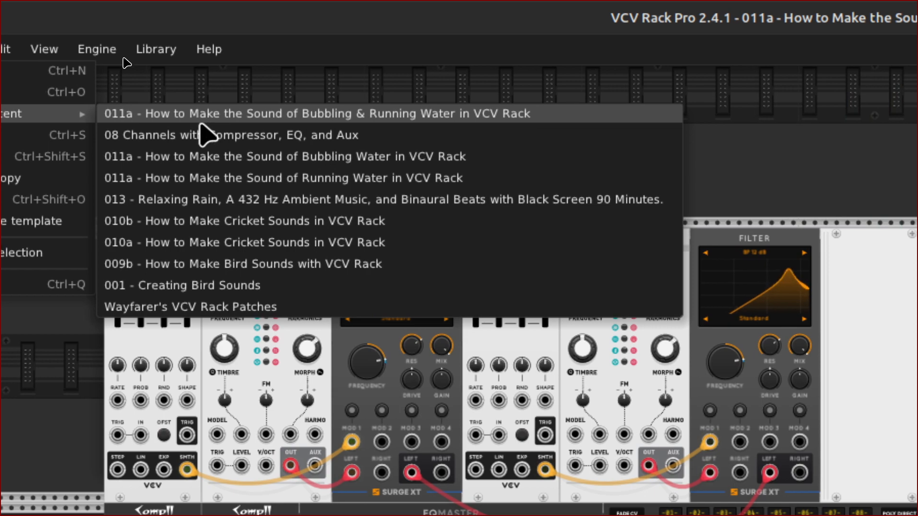
{"action": "left_click", "coordinate": [200, 134]}
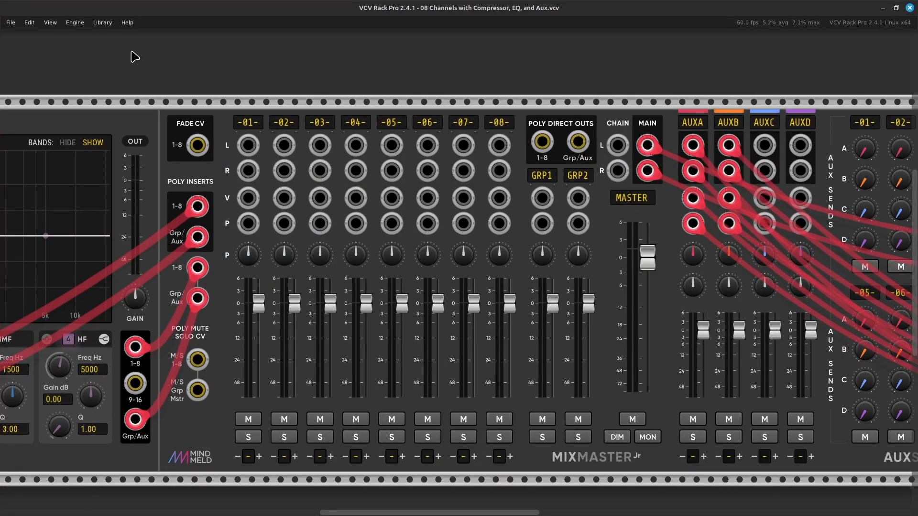
- Examine the template's full module row, from the compressors and EQMaster through the mixer to the effects and Audio module
{"action": "key", "text": "ctrl+minus"}
{"action": "key", "text": "ctrl+minus"}
{"action": "key", "text": "ctrl+minus"}
{"action": "scroll", "coordinate": [134, 56], "scroll_direction": "up", "scroll_amount": 3}
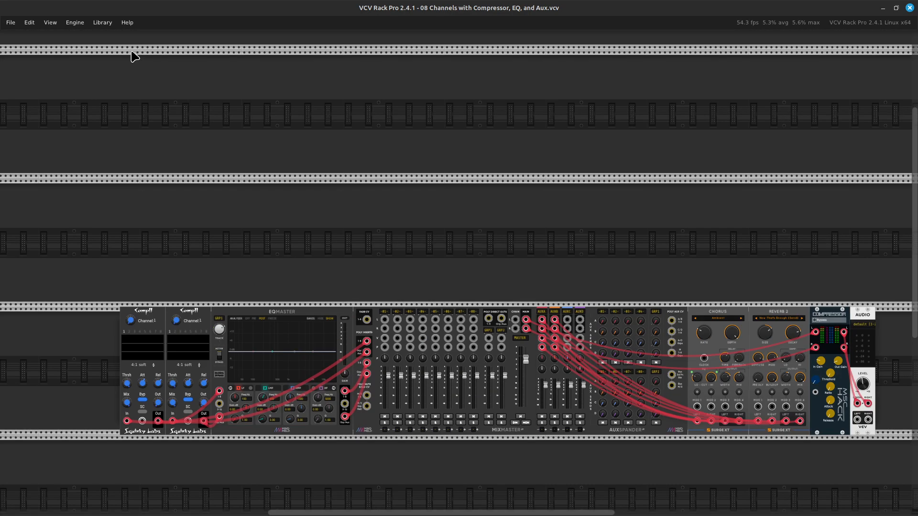
{"action": "scroll", "coordinate": [134, 56], "scroll_direction": "right", "scroll_amount": 3}
{"action": "scroll", "coordinate": [135, 56], "scroll_direction": "left", "scroll_amount": 3}
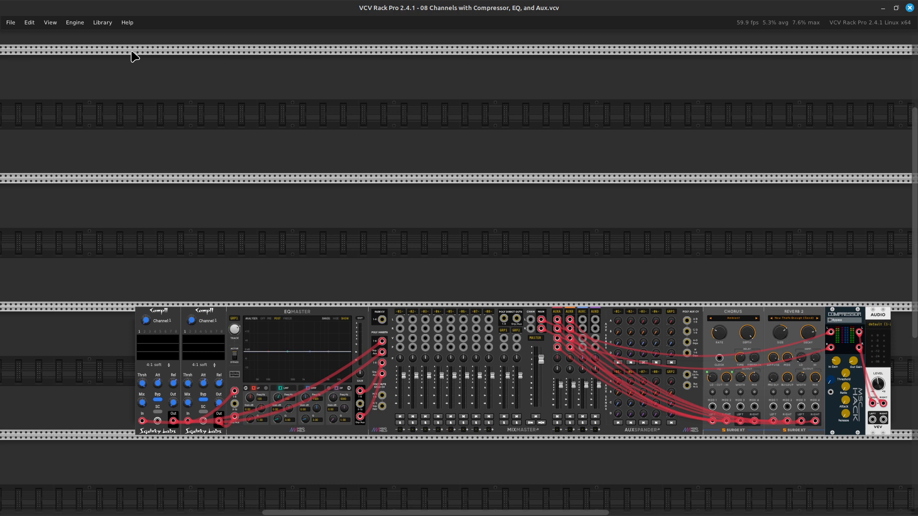
{"action": "scroll", "coordinate": [134, 56], "scroll_direction": "right", "scroll_amount": 3}
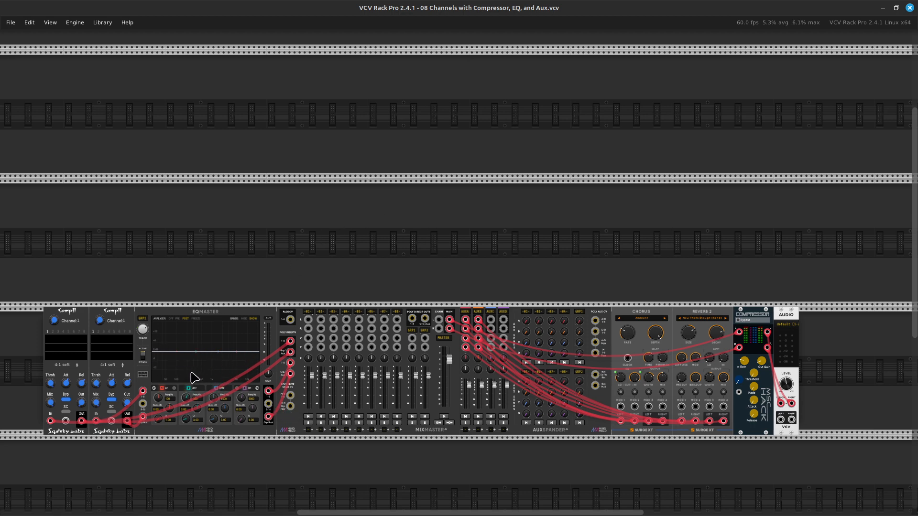
{"action": "scroll", "coordinate": [193, 378], "scroll_direction": "left", "scroll_amount": 3}
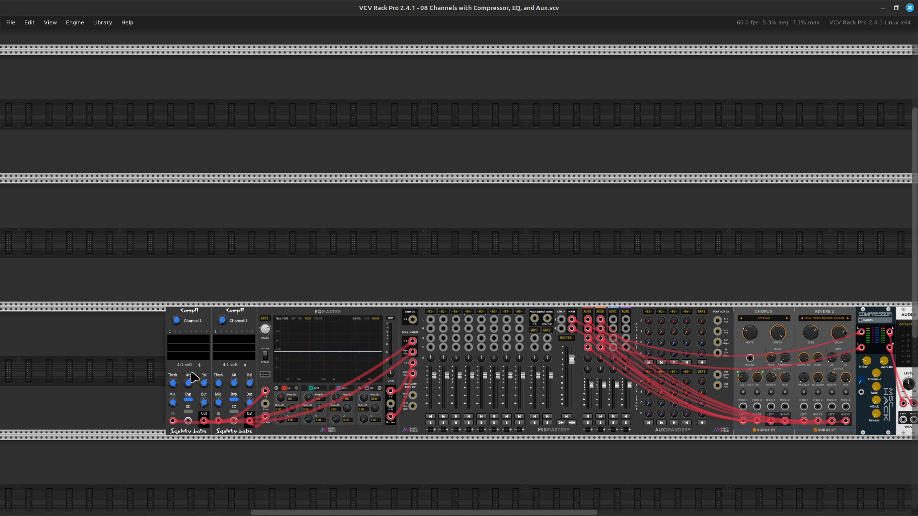
{"action": "scroll", "coordinate": [194, 378], "scroll_direction": "right", "scroll_amount": 3}
{"action": "scroll", "coordinate": [193, 378], "scroll_direction": "left", "scroll_amount": 2}
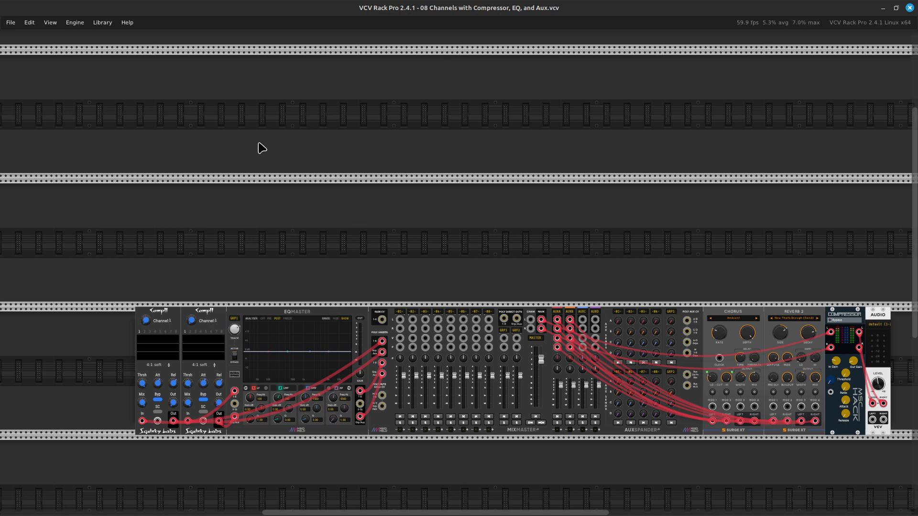
- Add an Audible Instruments Macro Oscillator 2 module in the empty row above the EQMaster
{"action": "right_click", "coordinate": [345, 252]}
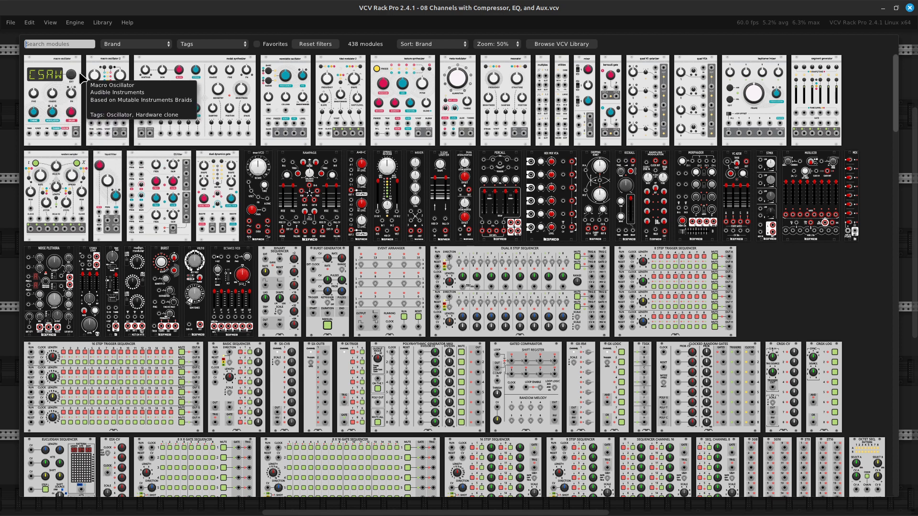
{"action": "left_click", "coordinate": [99, 133]}
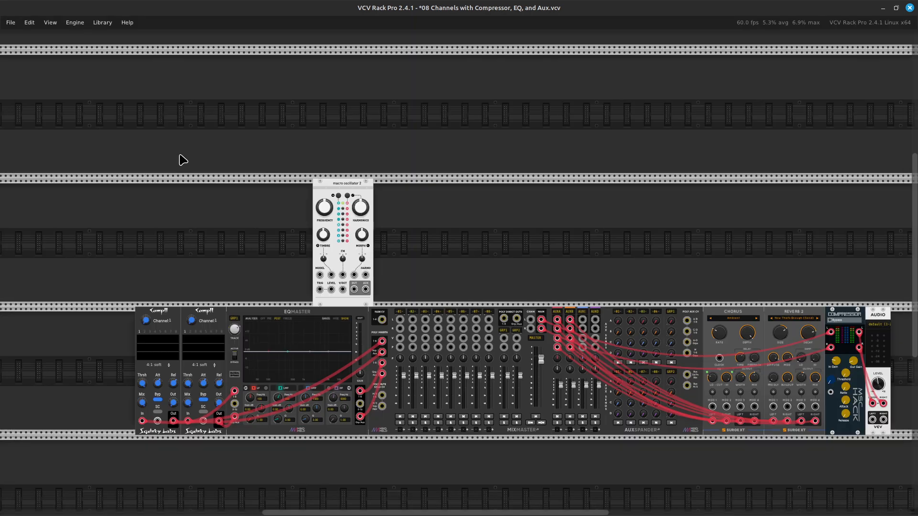
{"action": "scroll", "coordinate": [410, 191], "scroll_direction": "up", "scroll_amount": 5}
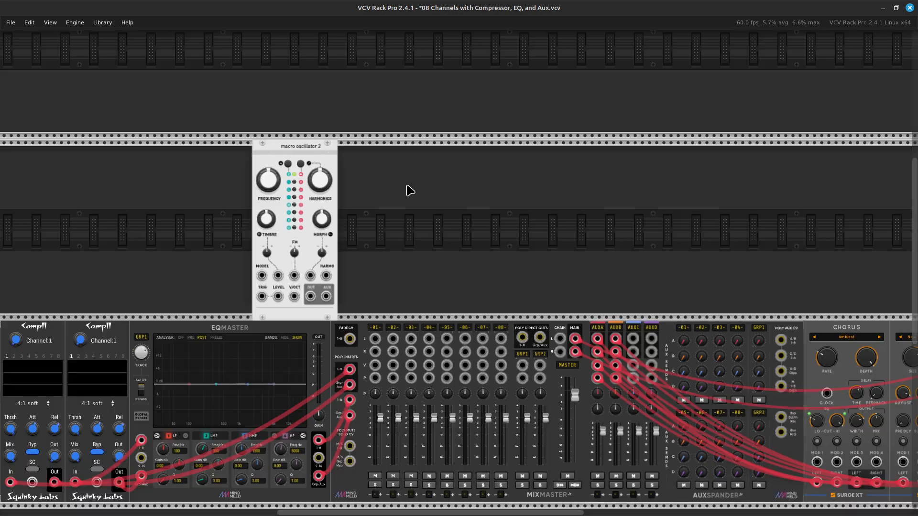
{"action": "scroll", "coordinate": [411, 191], "scroll_direction": "up", "scroll_amount": 3}
{"action": "scroll", "coordinate": [410, 190], "scroll_direction": "left", "scroll_amount": 3}
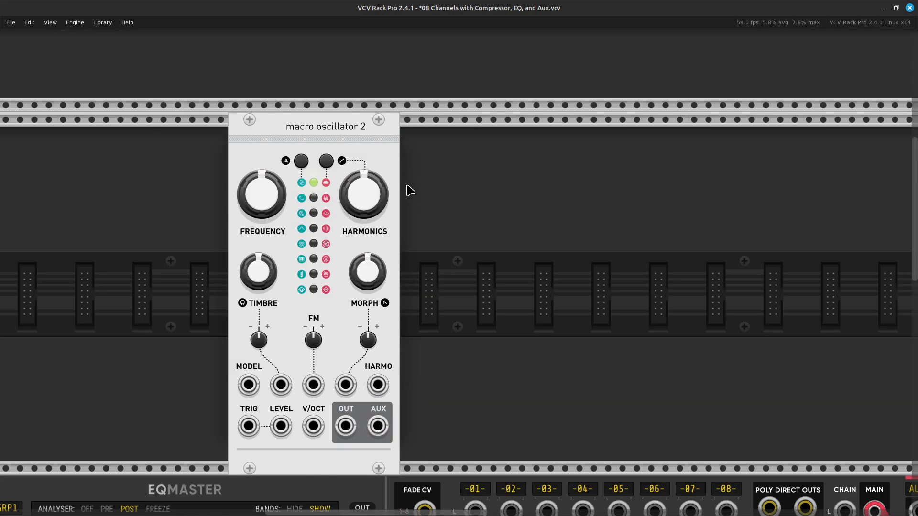
{"action": "scroll", "coordinate": [410, 190], "scroll_direction": "down", "scroll_amount": 1}
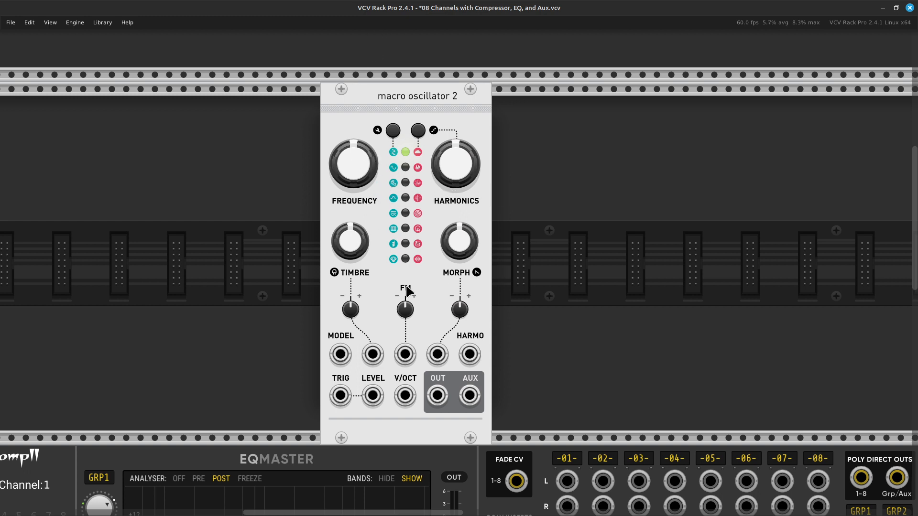
- Lower mixer channel 1's fader to about -42.1 dB and patch the oscillator's OUT to channel 1's left input with a red cable
{"action": "right_click", "coordinate": [436, 394]}
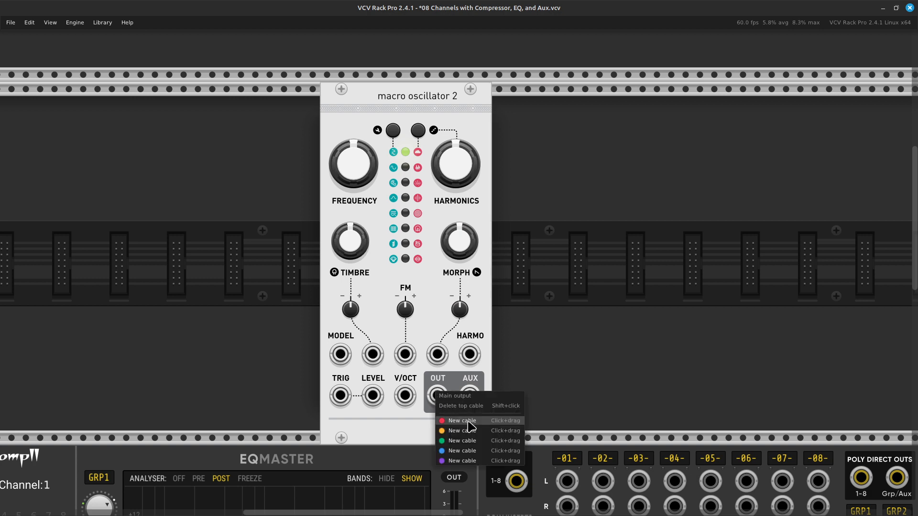
{"action": "left_click_drag", "start_coordinate": [470, 425], "coordinate": [578, 304]}
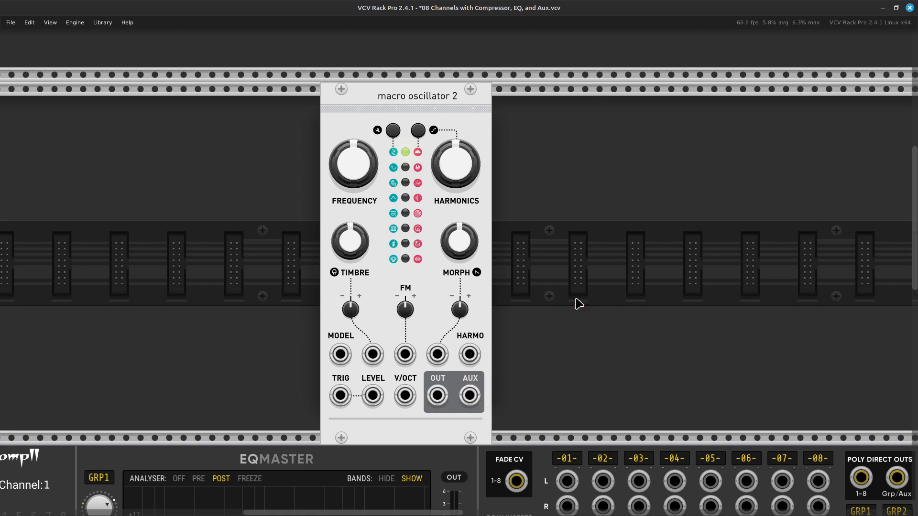
{"action": "scroll", "coordinate": [579, 306], "scroll_direction": "down", "scroll_amount": 5}
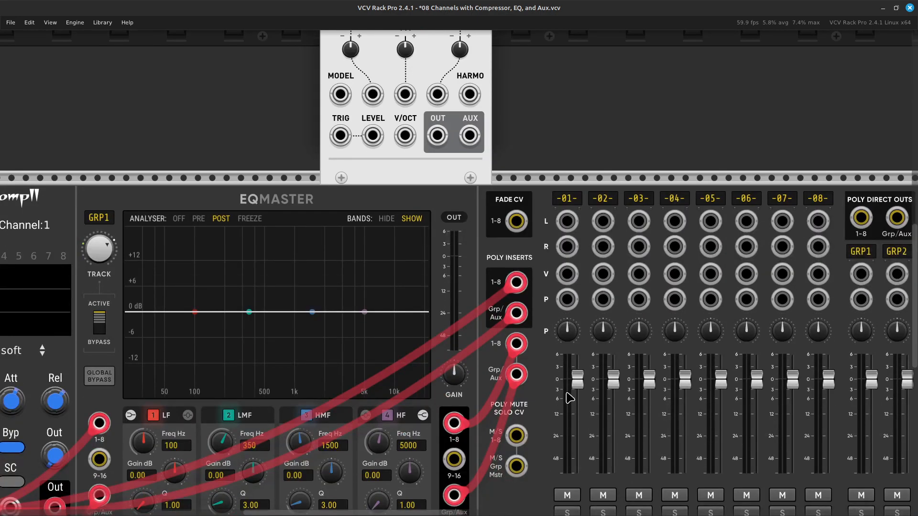
{"action": "left_click_drag", "start_coordinate": [576, 391], "coordinate": [577, 467]}
{"action": "scroll", "coordinate": [496, 234], "scroll_direction": "up", "scroll_amount": 4}
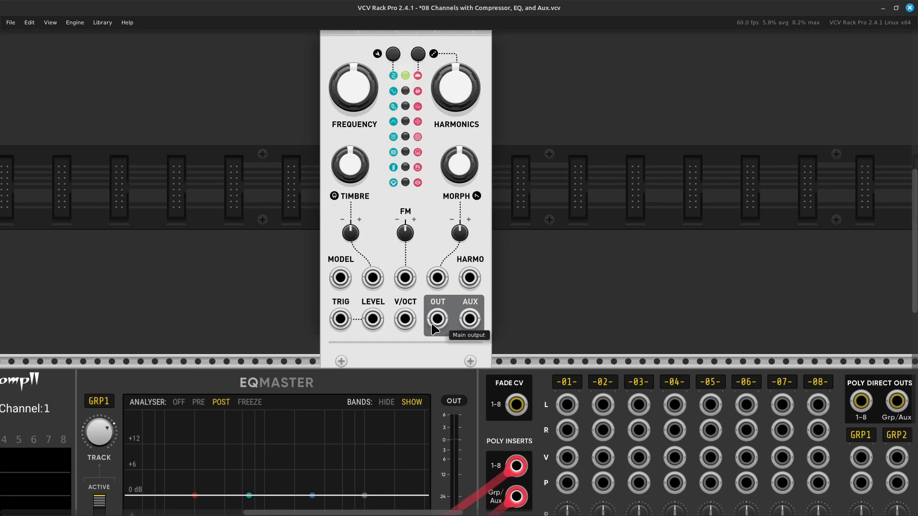
{"action": "right_click", "coordinate": [435, 327]}
{"action": "left_click_drag", "start_coordinate": [468, 353], "coordinate": [566, 409]}
- Set the Macro Oscillator 2 to the Particle noise model
{"action": "scroll", "coordinate": [503, 383], "scroll_direction": "up", "scroll_amount": 3}
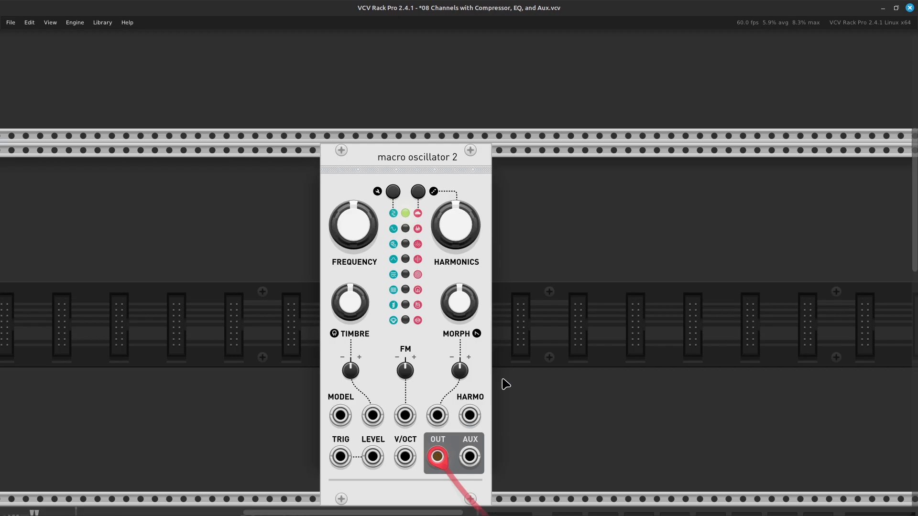
{"action": "right_click", "coordinate": [383, 360]}
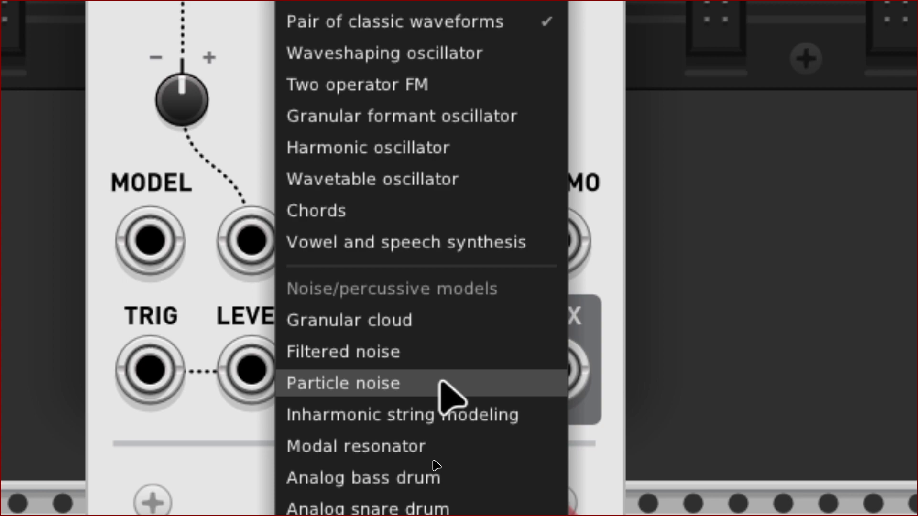
{"action": "left_click", "coordinate": [439, 384]}
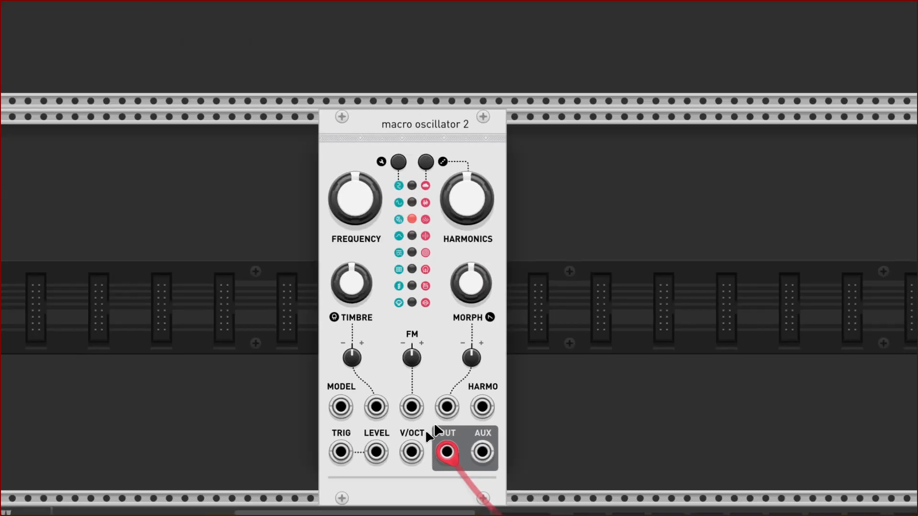
- Raise mixer channel 1's fader to about -4.9 dB
{"action": "scroll", "coordinate": [434, 425], "scroll_direction": "down", "scroll_amount": 5}
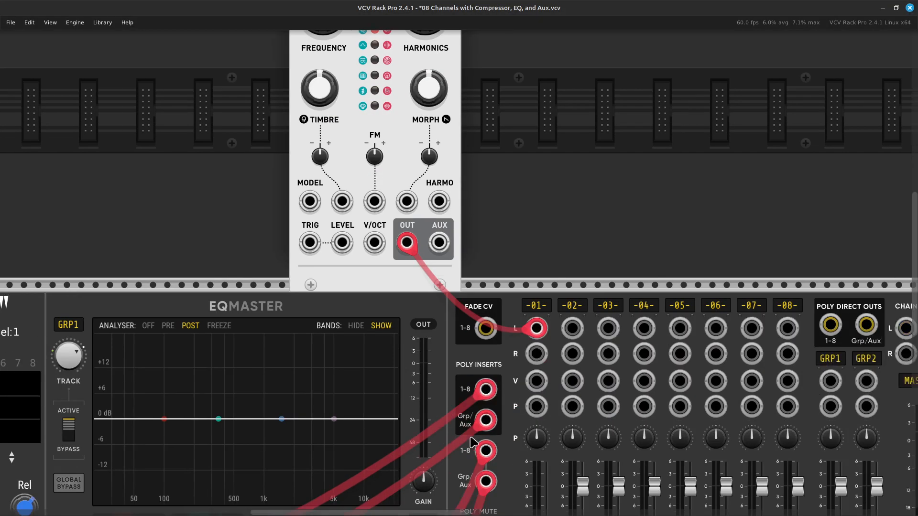
{"action": "scroll", "coordinate": [474, 441], "scroll_direction": "down", "scroll_amount": 5}
{"action": "mouse_move", "coordinate": [487, 447]}
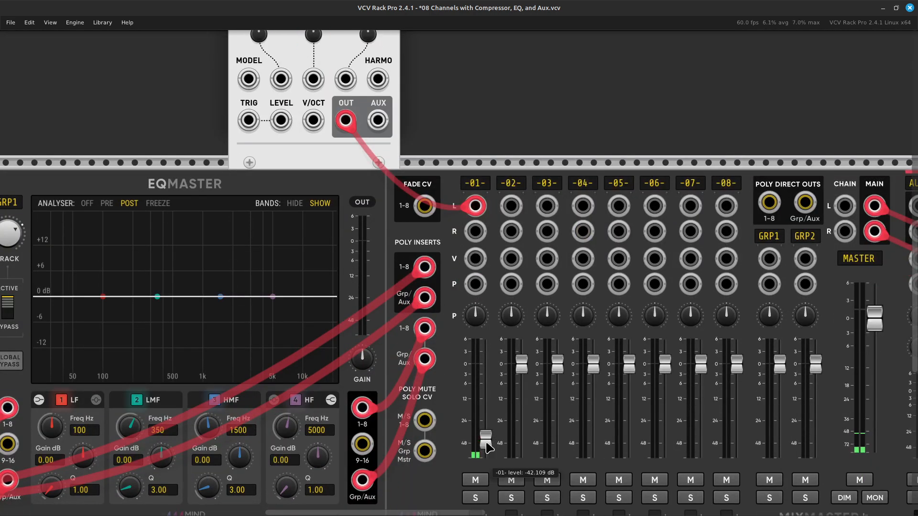
{"action": "left_click_drag", "start_coordinate": [487, 447], "coordinate": [487, 391]}
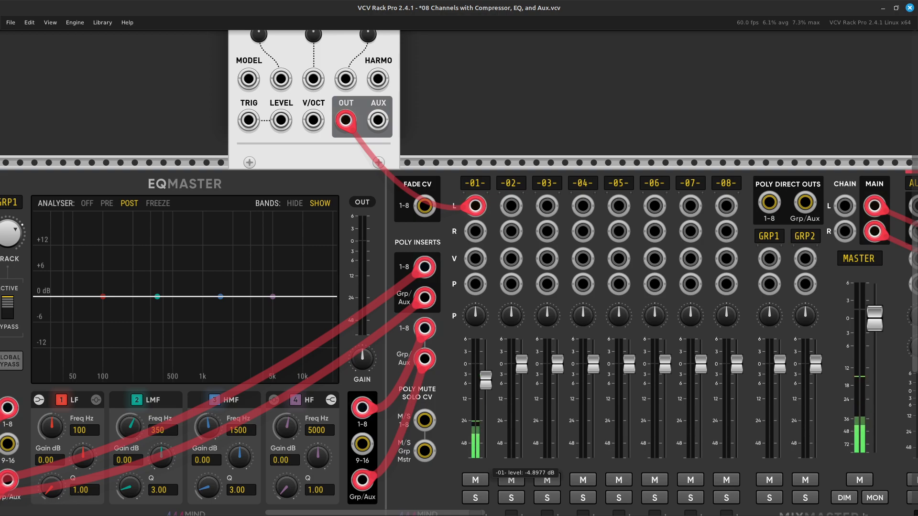
- Examine the Macro Oscillator 2's Harmonics and Timbre knobs and its list of synthesis models
{"action": "scroll", "coordinate": [478, 445], "scroll_direction": "up", "scroll_amount": 10}
{"action": "scroll", "coordinate": [474, 437], "scroll_direction": "up", "scroll_amount": 4}
{"action": "scroll", "coordinate": [471, 442], "scroll_direction": "down", "scroll_amount": 4}
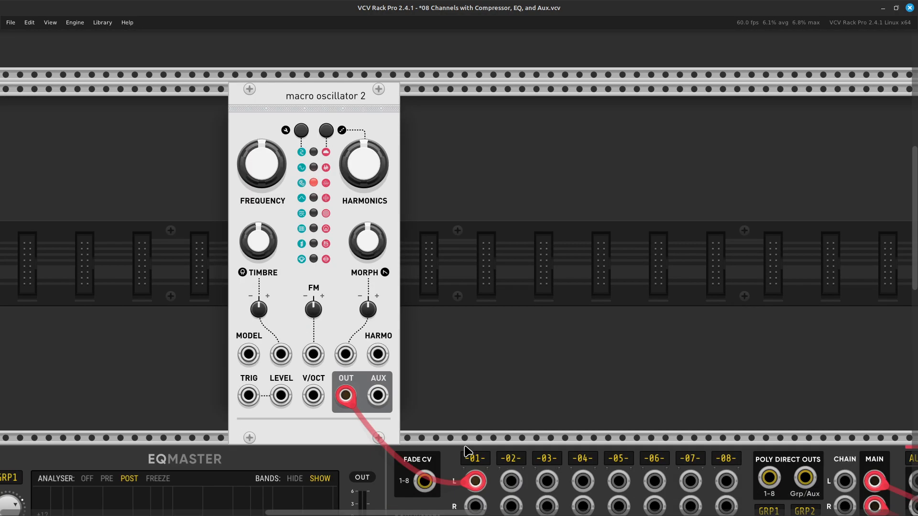
{"action": "scroll", "coordinate": [468, 450], "scroll_direction": "up", "scroll_amount": 2}
{"action": "scroll", "coordinate": [467, 451], "scroll_direction": "left", "scroll_amount": 2}
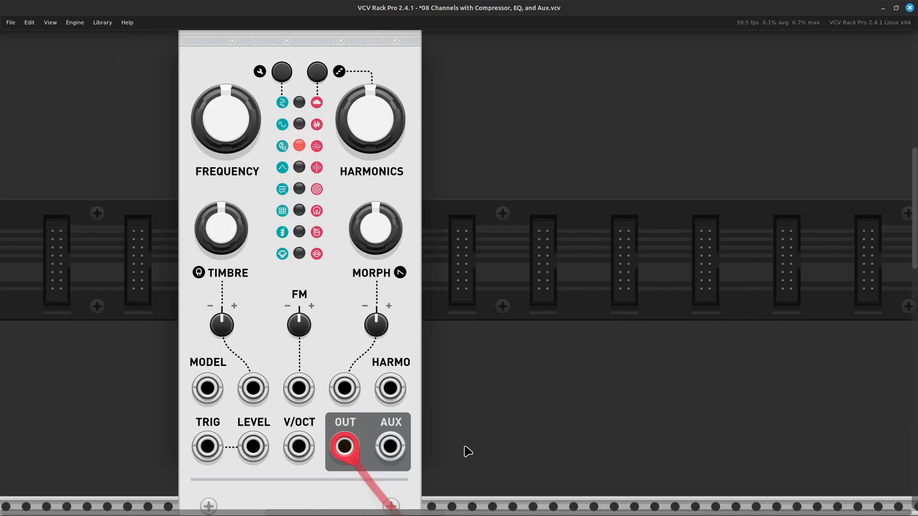
{"action": "scroll", "coordinate": [466, 447], "scroll_direction": "left", "scroll_amount": 4}
{"action": "scroll", "coordinate": [466, 447], "scroll_direction": "up", "scroll_amount": 5}
{"action": "scroll", "coordinate": [463, 444], "scroll_direction": "down", "scroll_amount": 4}
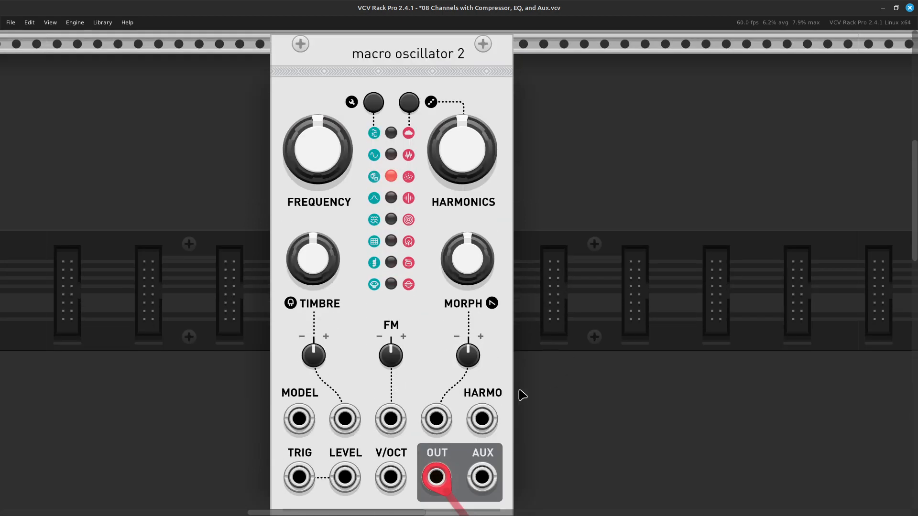
{"action": "mouse_move", "coordinate": [441, 166]}
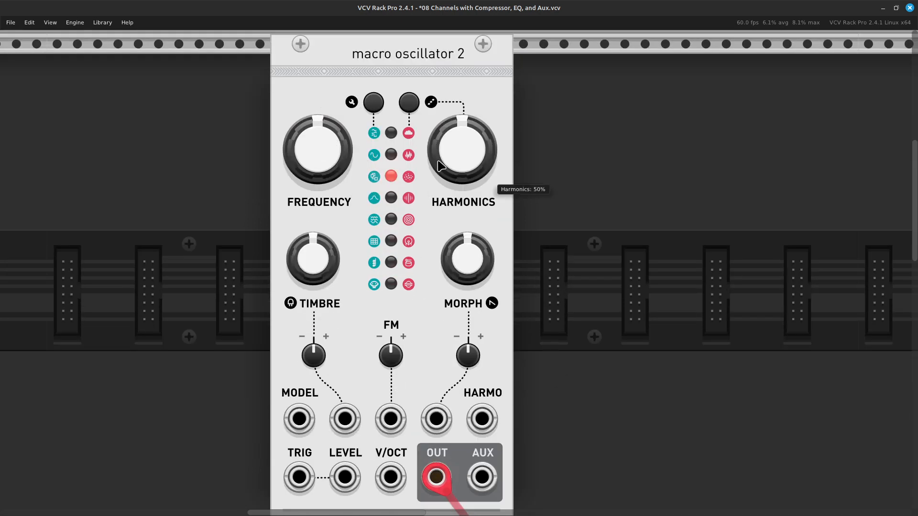
{"action": "mouse_move", "coordinate": [310, 248]}
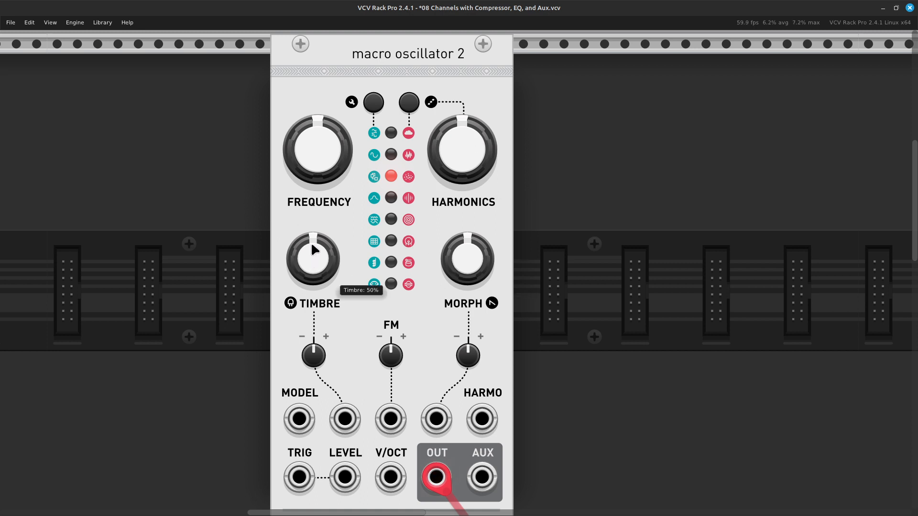
{"action": "right_click", "coordinate": [358, 281]}
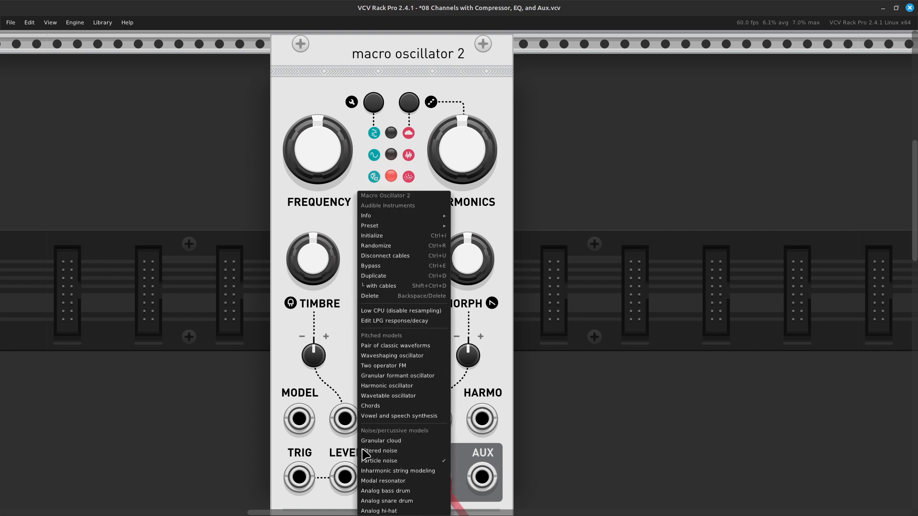
{"action": "left_click", "coordinate": [348, 346]}
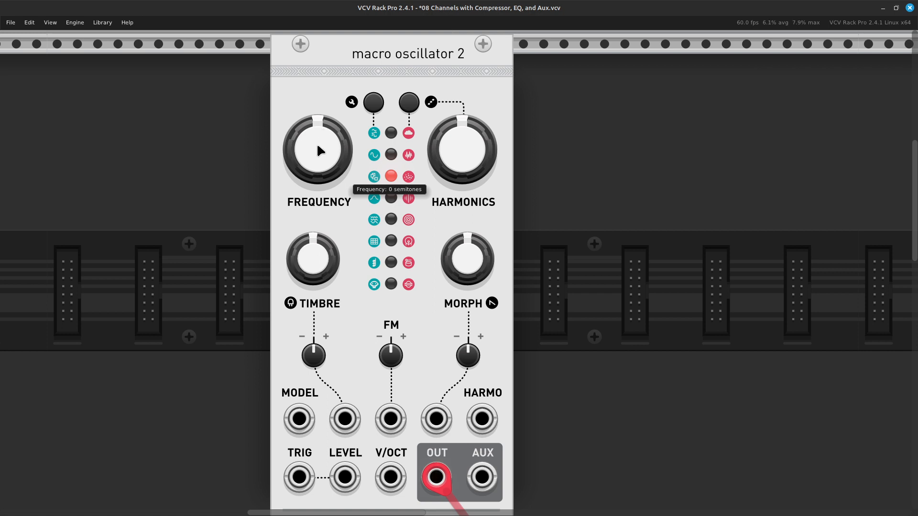
- Raise the Frequency of the Macro Oscillator 2 and turn its Timbre up slightly
{"action": "left_click_drag", "start_coordinate": [316, 143], "coordinate": [343, 288]}
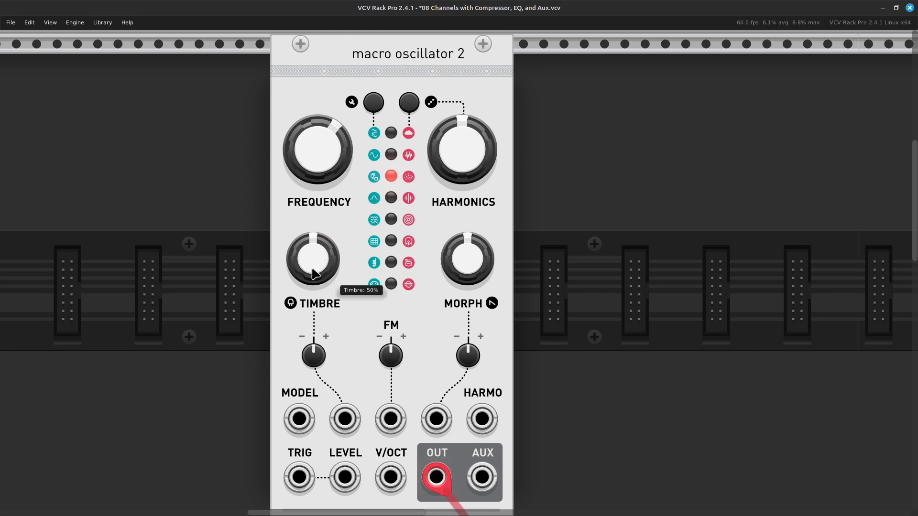
{"action": "mouse_move", "coordinate": [312, 266]}
{"action": "left_mouse_down"}
{"action": "mouse_move", "coordinate": [312, 328]}
{"action": "mouse_move", "coordinate": [311, 228]}
{"action": "mouse_move", "coordinate": [313, 267]}
{"action": "left_mouse_up"}
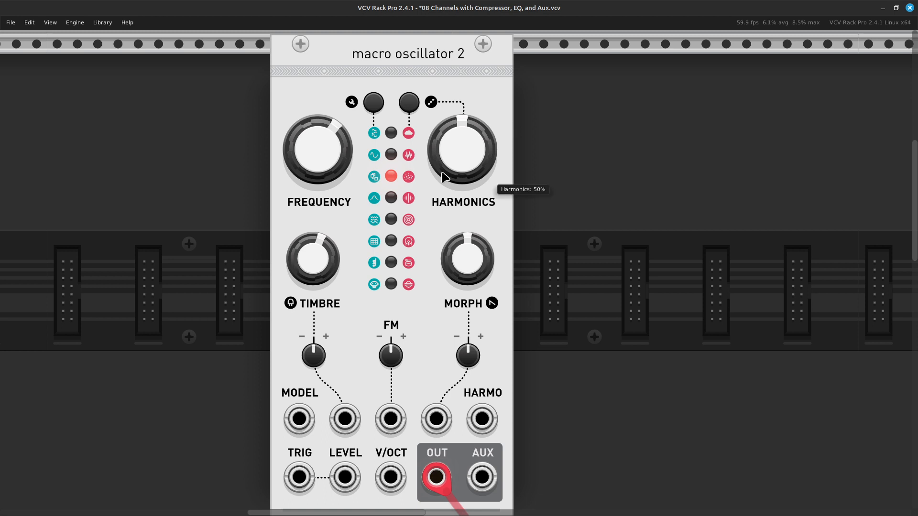
- Lower the Macro Oscillator 2's Harmonics to about 40% and set its Morph to about 63%
{"action": "mouse_move", "coordinate": [466, 117]}
{"action": "left_mouse_down"}
{"action": "mouse_move", "coordinate": [467, 85]}
{"action": "mouse_move", "coordinate": [466, 152]}
{"action": "mouse_move", "coordinate": [466, 122]}
{"action": "mouse_move", "coordinate": [466, 134]}
{"action": "left_mouse_up"}
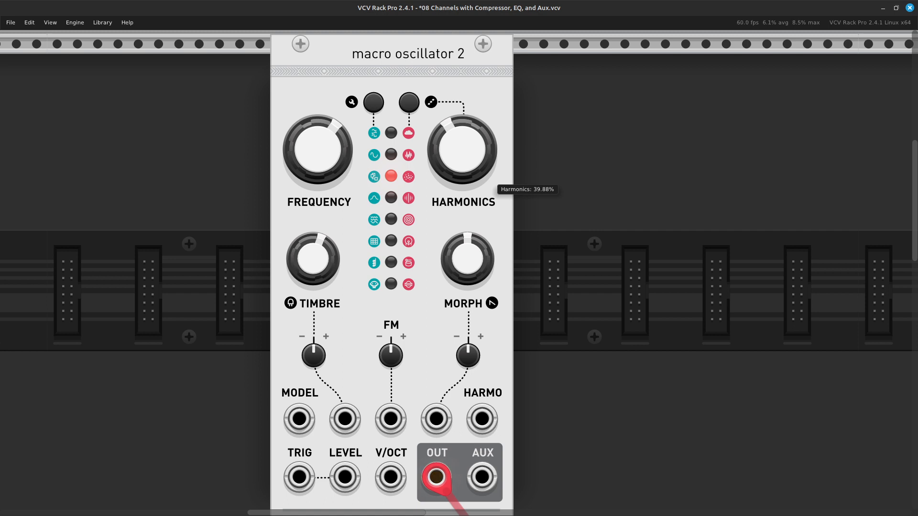
{"action": "left_click_drag", "start_coordinate": [466, 134], "coordinate": [467, 160]}
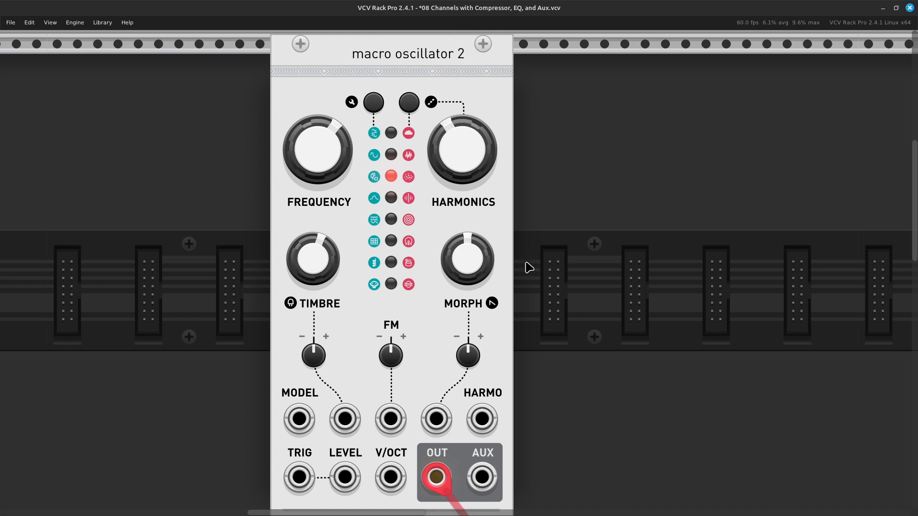
{"action": "mouse_move", "coordinate": [479, 282]}
{"action": "left_click_drag", "start_coordinate": [465, 255], "coordinate": [465, 296]}
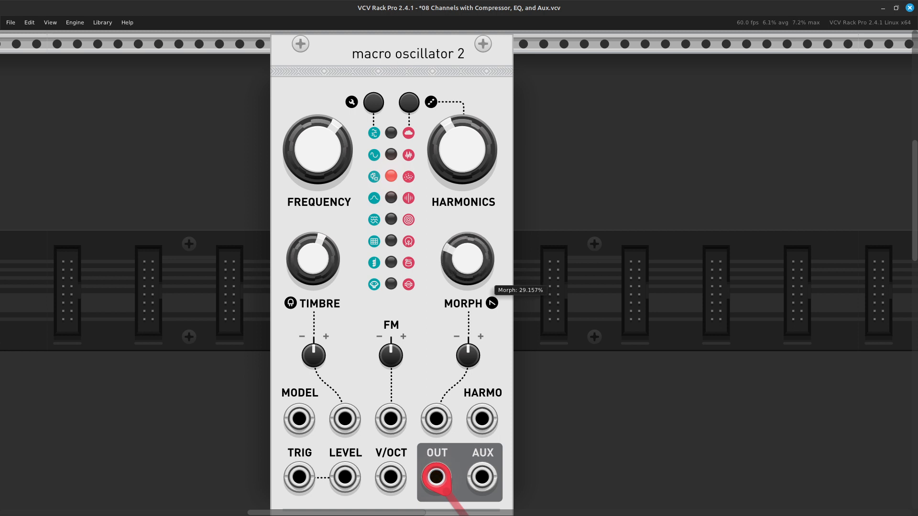
{"action": "left_click_drag", "start_coordinate": [467, 258], "coordinate": [467, 250]}
{"action": "left_click_drag", "start_coordinate": [467, 258], "coordinate": [467, 253]}
{"action": "left_click_drag", "start_coordinate": [468, 259], "coordinate": [467, 263]}
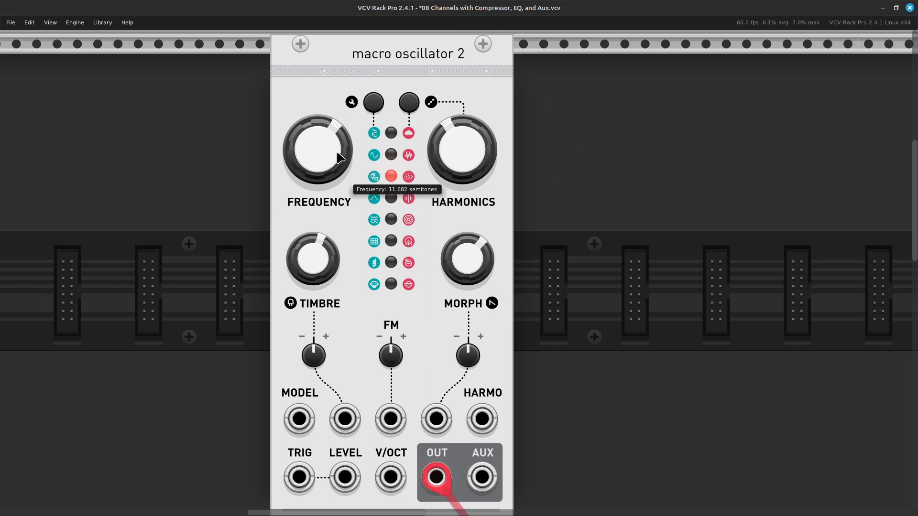
- Raise the Macro Oscillator 2's Frequency to about 28 semitones, with Timbre at about 63% and Harmonics slightly above its midpoint
{"action": "left_click_drag", "start_coordinate": [319, 143], "coordinate": [319, 127]}
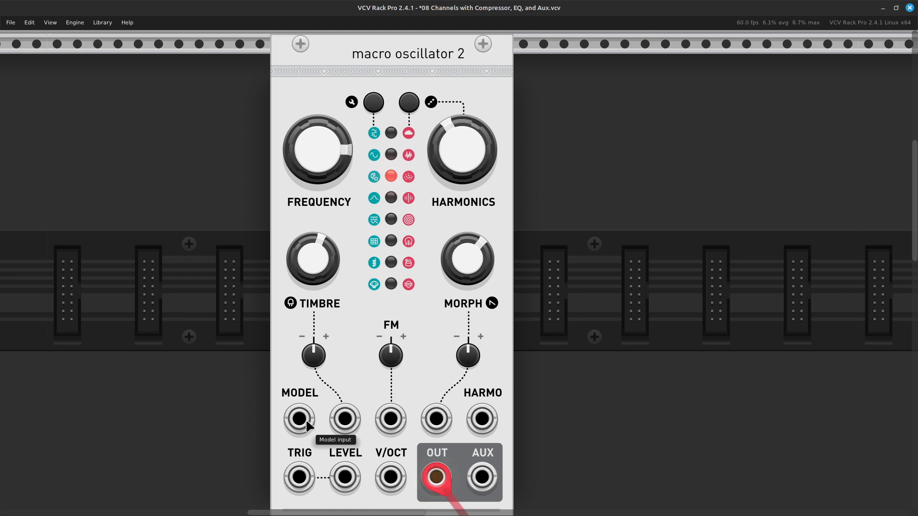
{"action": "left_click_drag", "start_coordinate": [322, 141], "coordinate": [322, 143]}
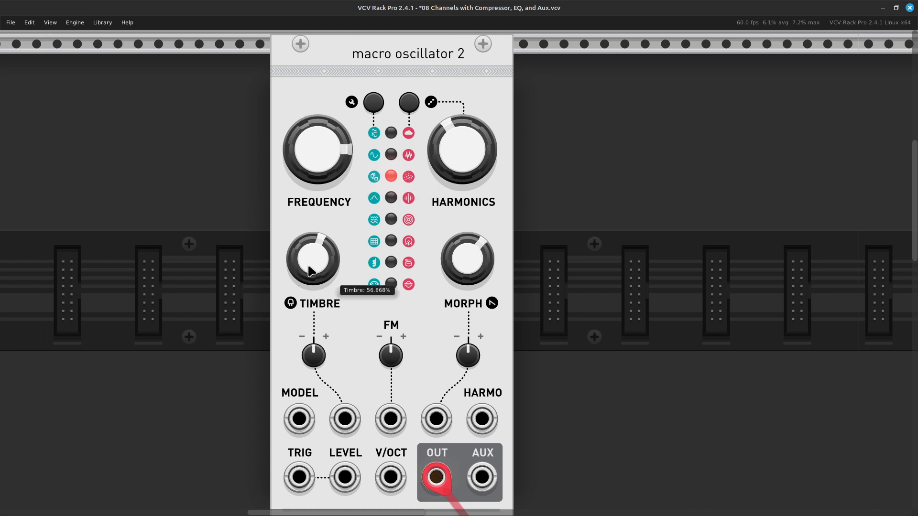
{"action": "left_click_drag", "start_coordinate": [313, 259], "coordinate": [313, 252]}
{"action": "mouse_move", "coordinate": [318, 144]}
{"action": "left_mouse_down"}
{"action": "mouse_move", "coordinate": [318, 172]}
{"action": "mouse_move", "coordinate": [318, 162]}
{"action": "left_mouse_up"}
{"action": "left_click_drag", "start_coordinate": [478, 142], "coordinate": [479, 135]}
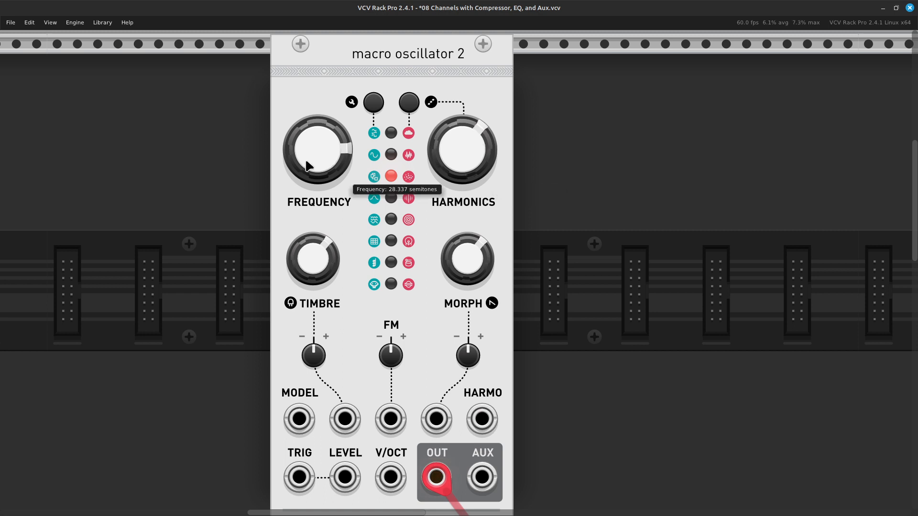
- Fine-tune the Macro Oscillator 2's Frequency and turn its Timbre up slightly
{"action": "left_click_drag", "start_coordinate": [317, 150], "coordinate": [317, 148]}
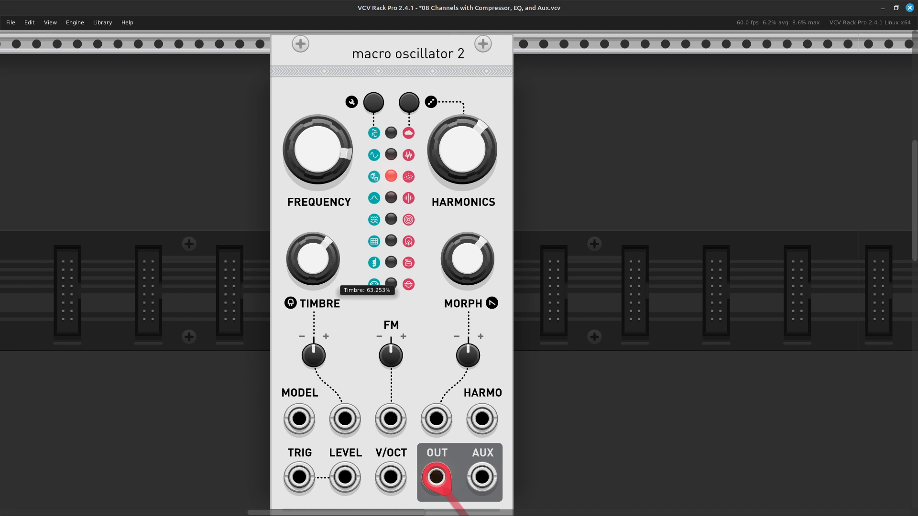
{"action": "left_click_drag", "start_coordinate": [313, 258], "coordinate": [313, 254]}
{"action": "mouse_move", "coordinate": [481, 253]}
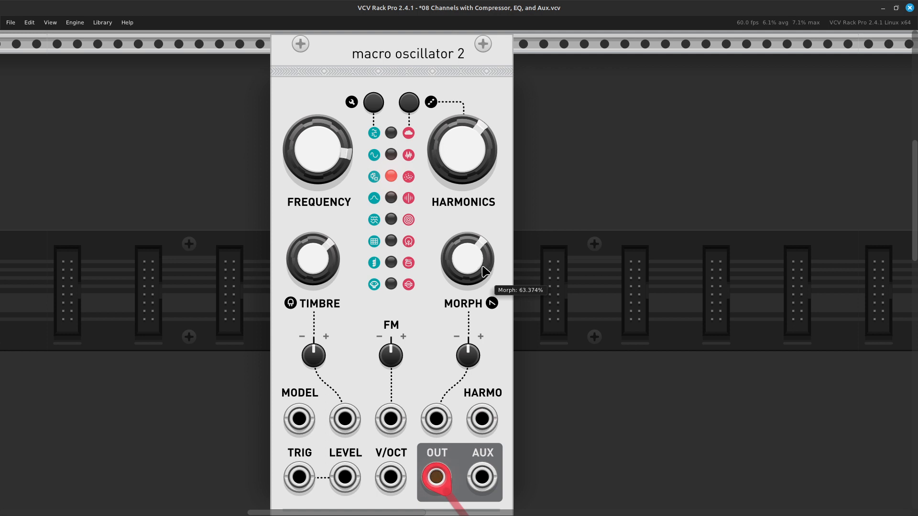
{"action": "mouse_move", "coordinate": [307, 185]}
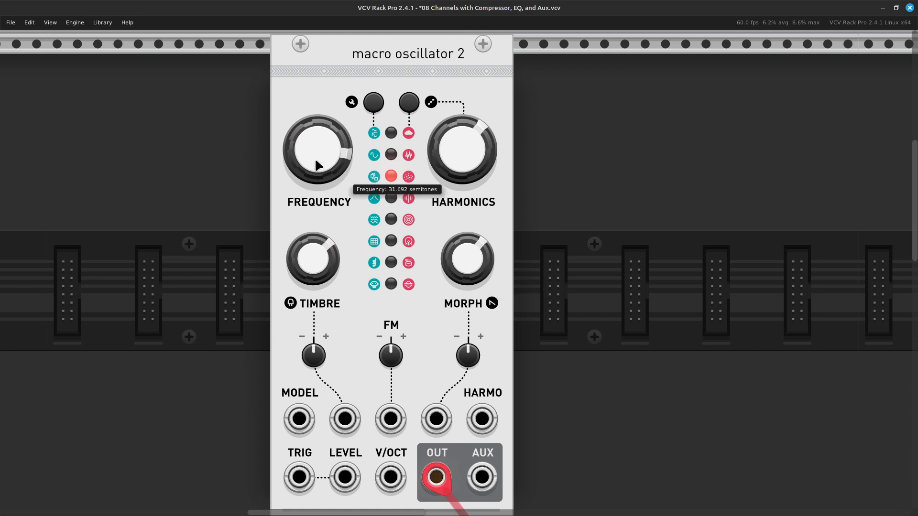
{"action": "mouse_move", "coordinate": [317, 150]}
{"action": "left_mouse_down"}
{"action": "mouse_move", "coordinate": [318, 184]}
{"action": "mouse_move", "coordinate": [317, 163]}
{"action": "left_mouse_up"}
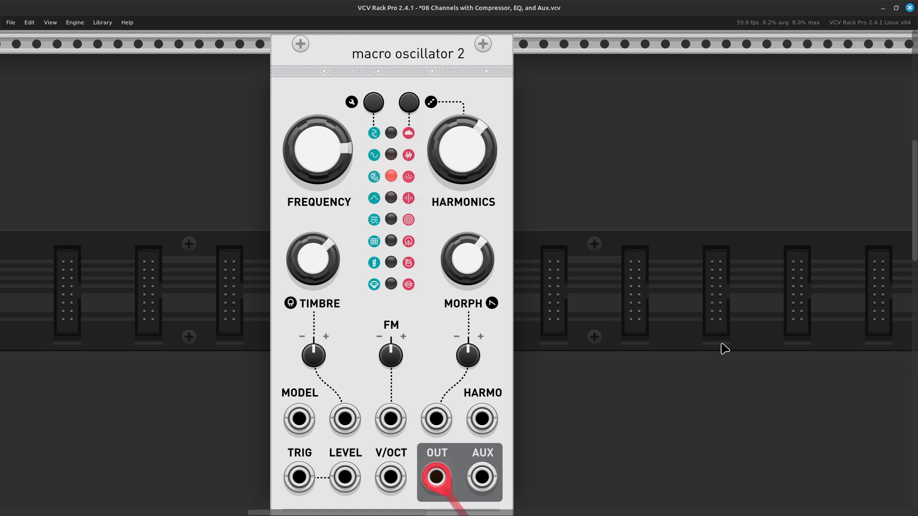
- Search the module browser for "vcf" and add the Surge XT Filter beside the Macro Oscillator 2
{"action": "scroll", "coordinate": [700, 329], "scroll_direction": "down", "scroll_amount": 5}
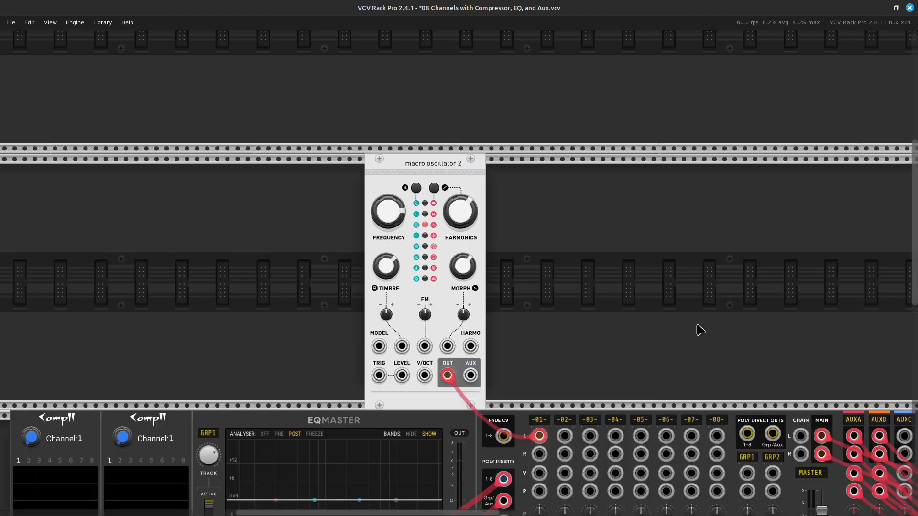
{"action": "scroll", "coordinate": [700, 329], "scroll_direction": "right", "scroll_amount": 4}
{"action": "scroll", "coordinate": [701, 329], "scroll_direction": "left", "scroll_amount": 4}
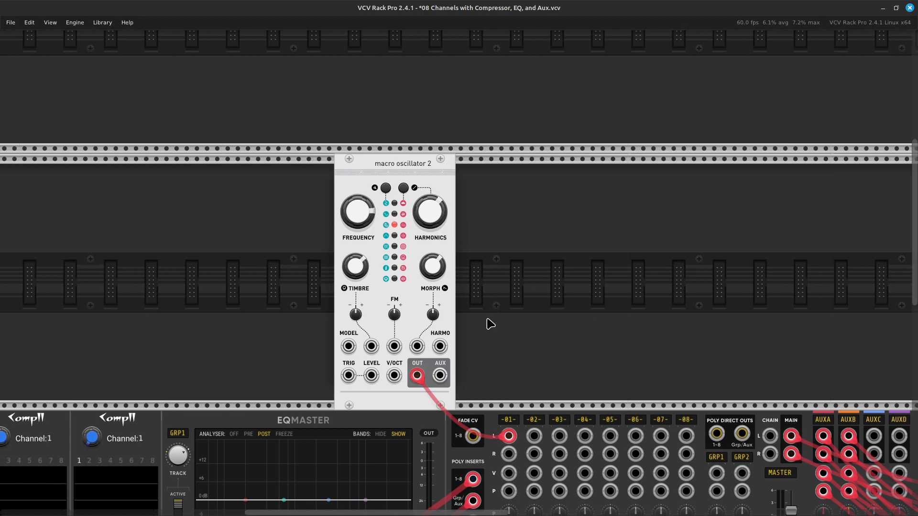
{"action": "right_click", "coordinate": [505, 300]}
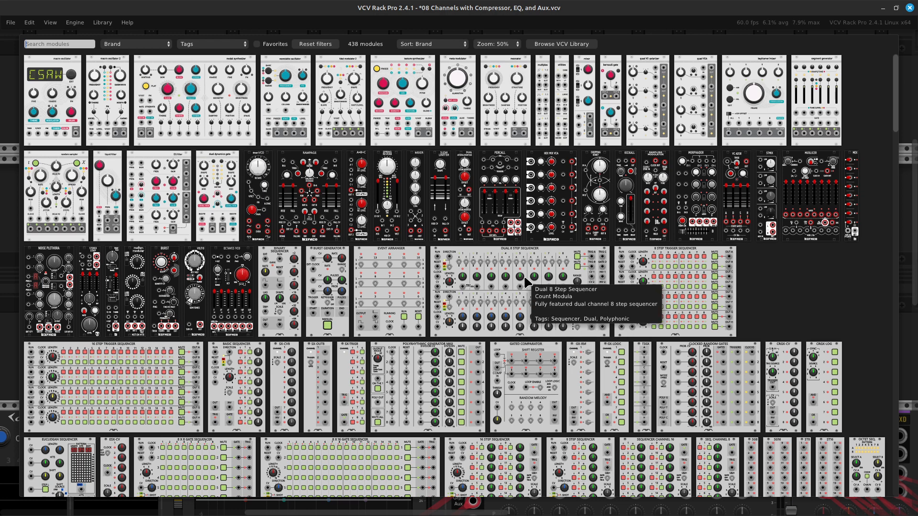
{"action": "type", "text": "vcf"}
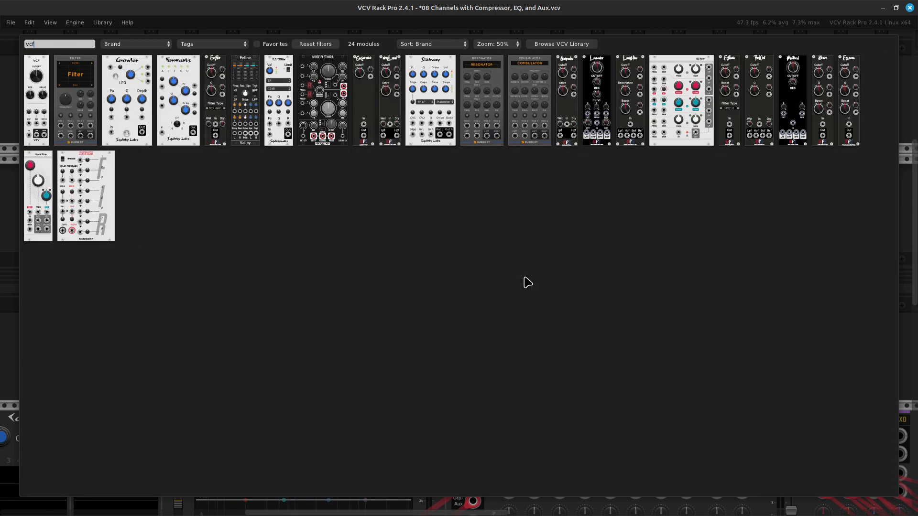
{"action": "left_click", "coordinate": [81, 96]}
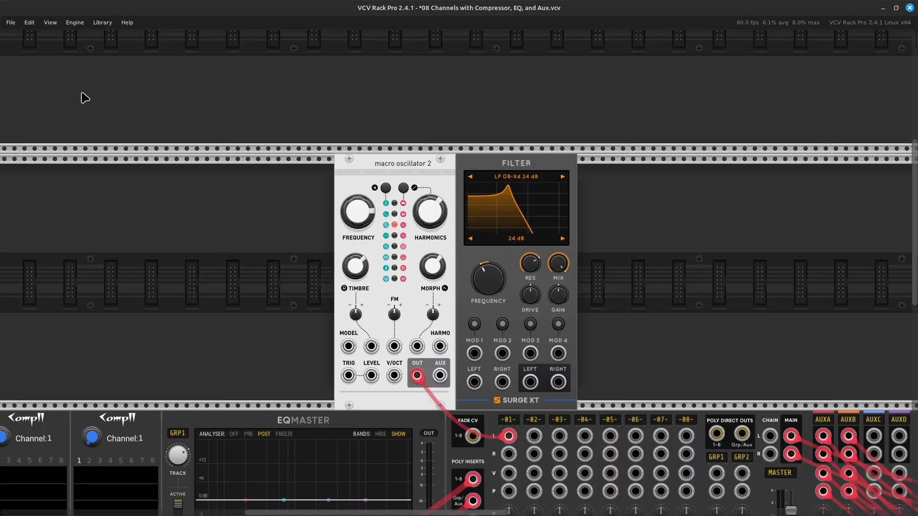
- Route the Macro Oscillator 2's main output through the Surge XT Filter's left input and output into mixer channel 1's left input
{"action": "scroll", "coordinate": [580, 330], "scroll_direction": "right", "scroll_amount": 4}
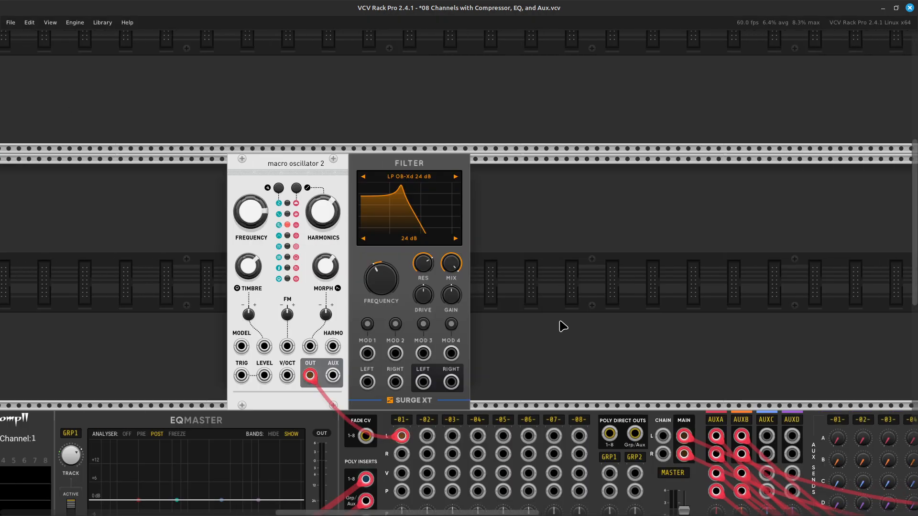
{"action": "key", "text": "ctrl+equal"}
{"action": "key", "text": "ctrl+equal"}
{"action": "scroll", "coordinate": [563, 326], "scroll_direction": "down", "scroll_amount": 5}
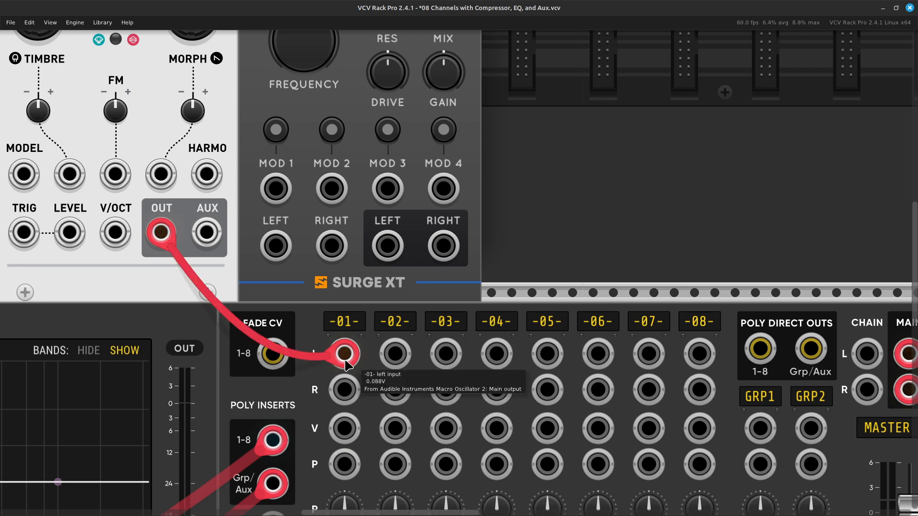
{"action": "left_click_drag", "start_coordinate": [336, 358], "coordinate": [271, 266]}
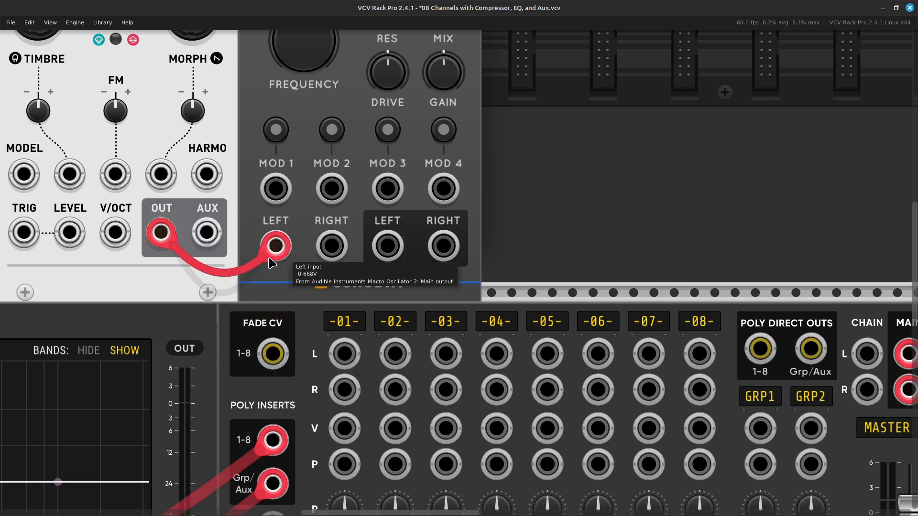
{"action": "right_click", "coordinate": [388, 246]}
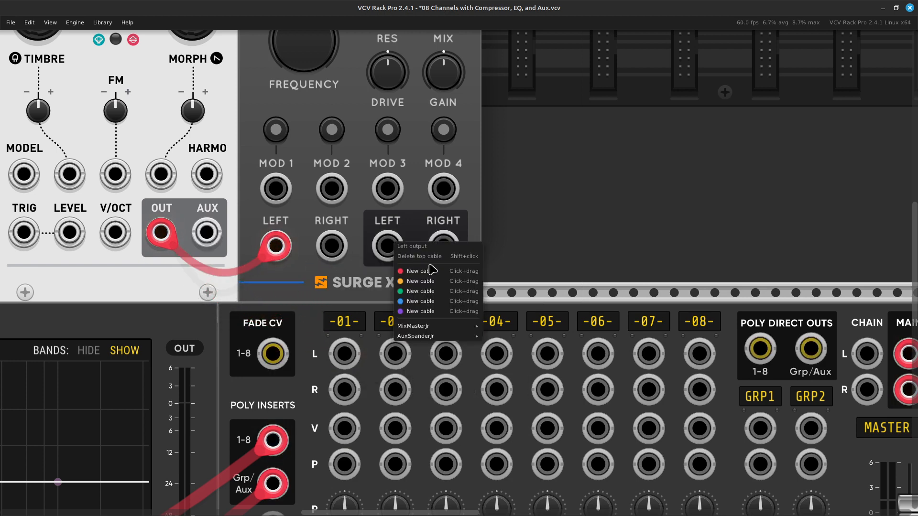
{"action": "left_click_drag", "start_coordinate": [420, 271], "coordinate": [346, 357]}
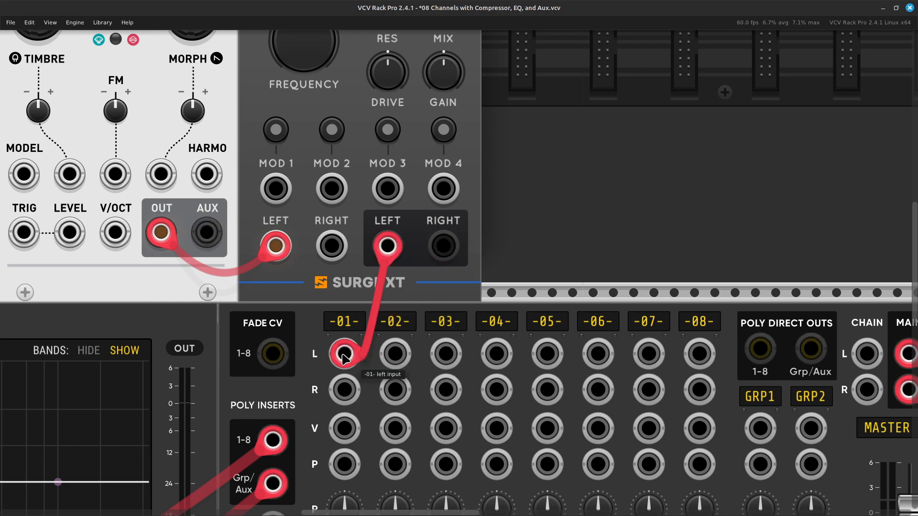
- Try the LP Cutoff Warp and LP Res Warp filter models, sweep the Frequency, and return to LP OB-Xd 24 dB
{"action": "scroll", "coordinate": [377, 318], "scroll_direction": "up", "scroll_amount": 5}
{"action": "scroll", "coordinate": [378, 318], "scroll_direction": "up", "scroll_amount": 9}
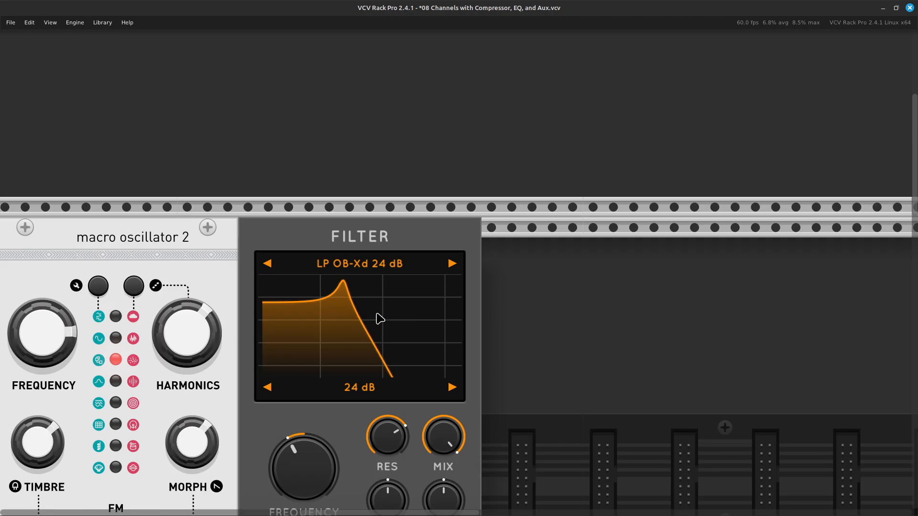
{"action": "scroll", "coordinate": [380, 319], "scroll_direction": "down", "scroll_amount": 3}
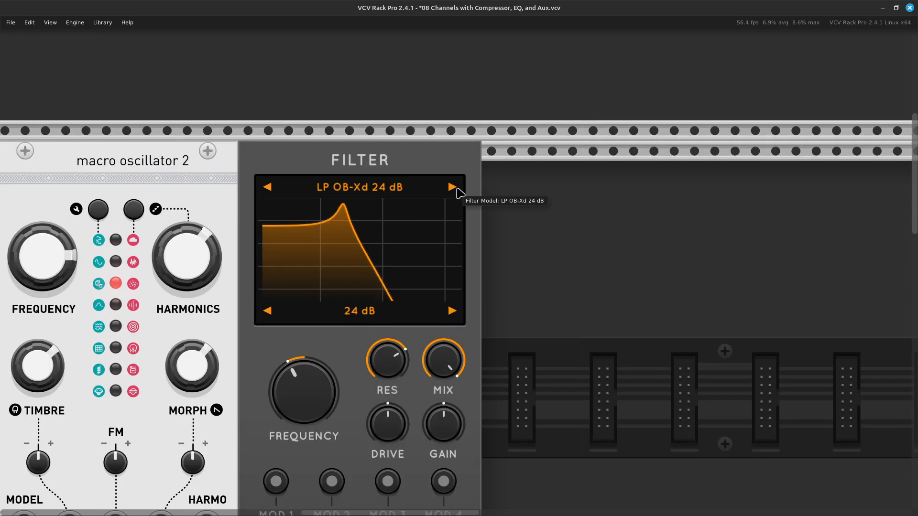
{"action": "left_click", "coordinate": [460, 193]}
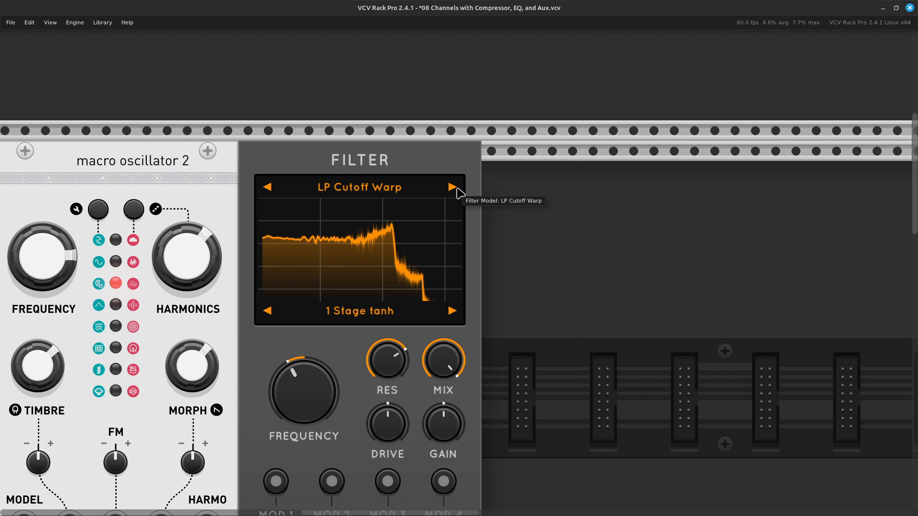
{"action": "left_click", "coordinate": [452, 187]}
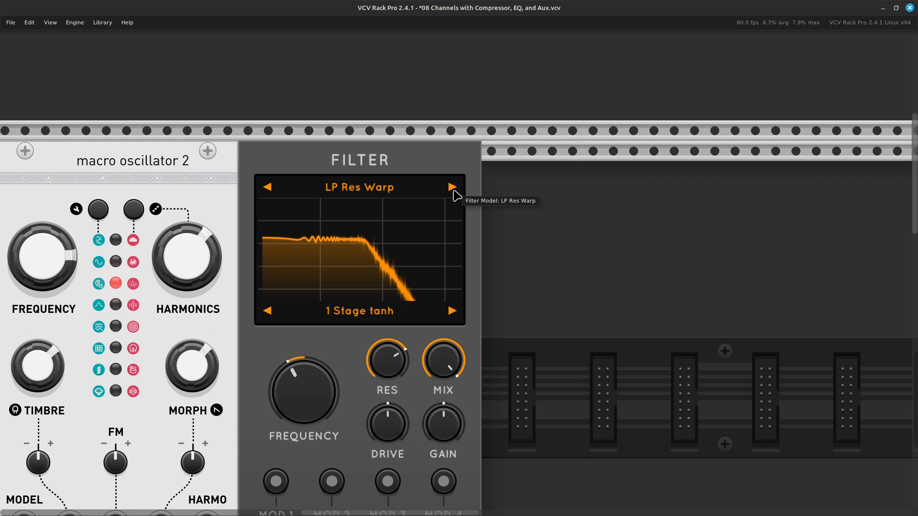
{"action": "left_click_drag", "start_coordinate": [309, 403], "coordinate": [310, 384]}
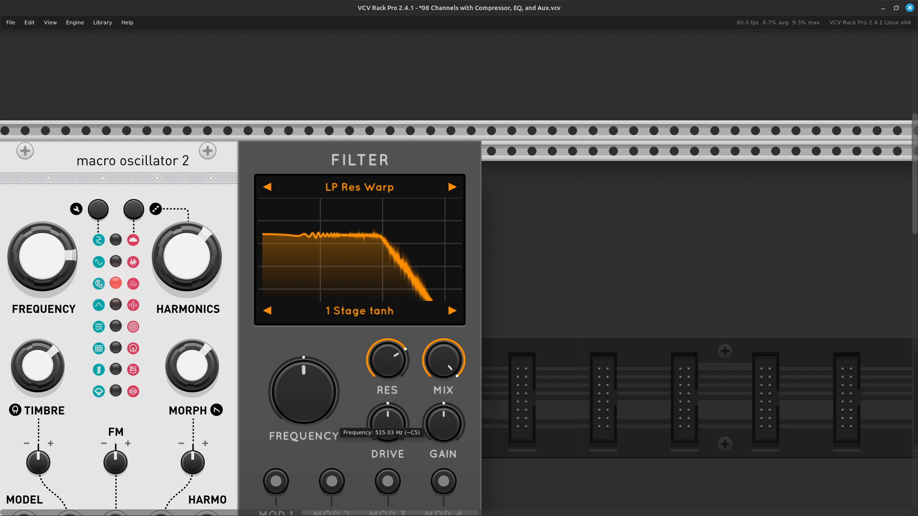
{"action": "left_click_drag", "start_coordinate": [310, 384], "coordinate": [310, 400]}
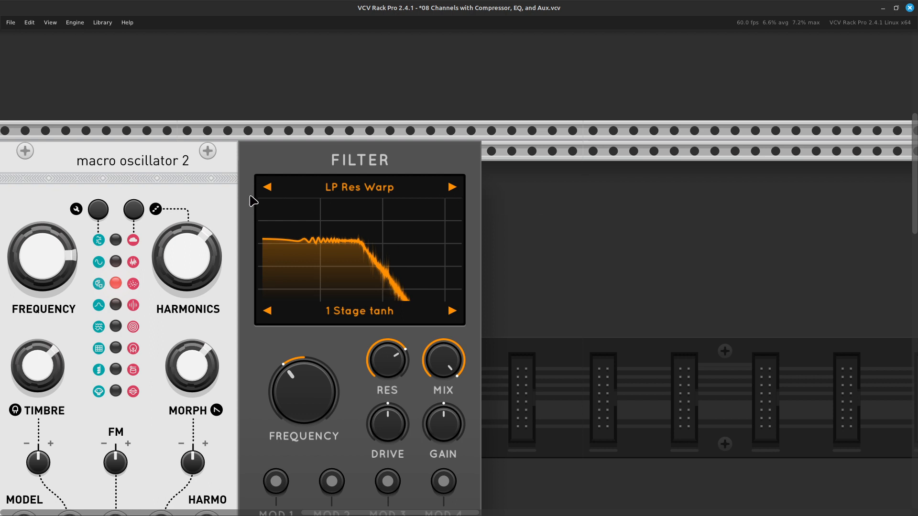
{"action": "left_click", "coordinate": [270, 190]}
{"action": "left_click", "coordinate": [270, 190]}
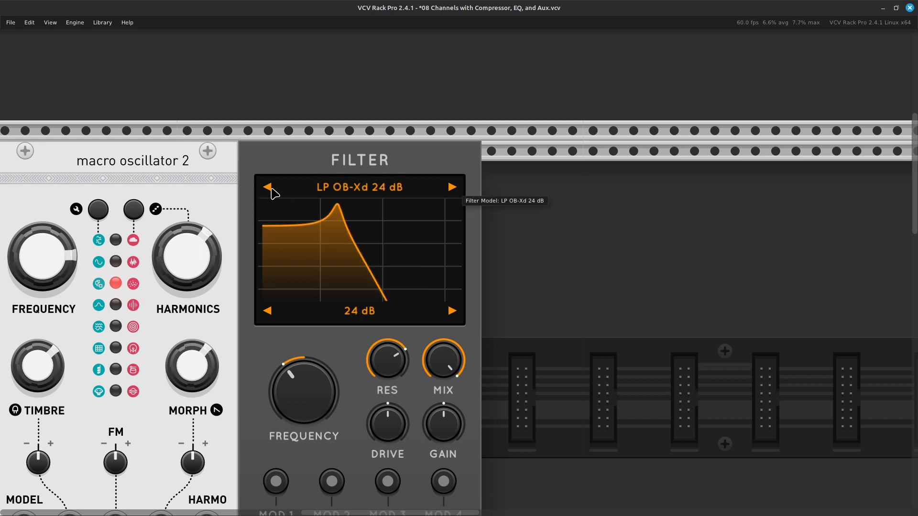
- Raise the Surge XT Filter's Frequency to just below its midpoint and view the available filter types
{"action": "left_click_drag", "start_coordinate": [313, 404], "coordinate": [313, 372]}
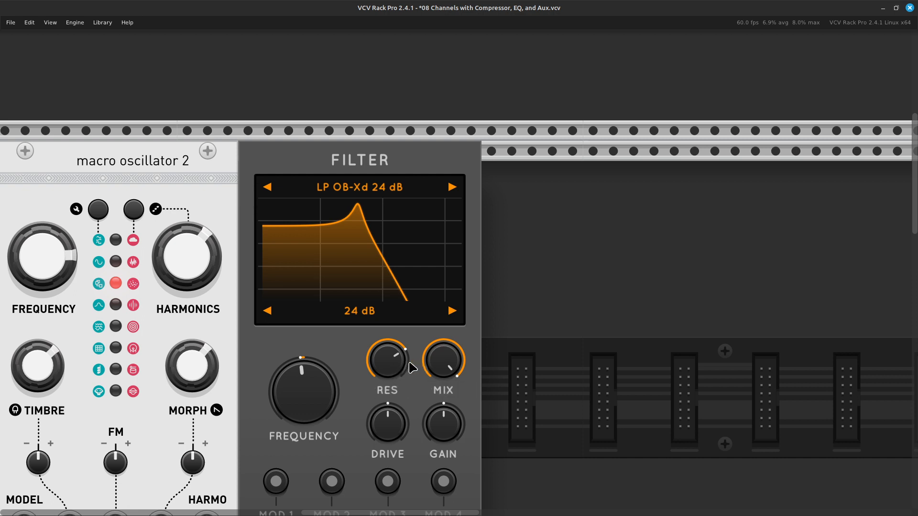
{"action": "mouse_move", "coordinate": [398, 367]}
{"action": "right_click", "coordinate": [447, 192]}
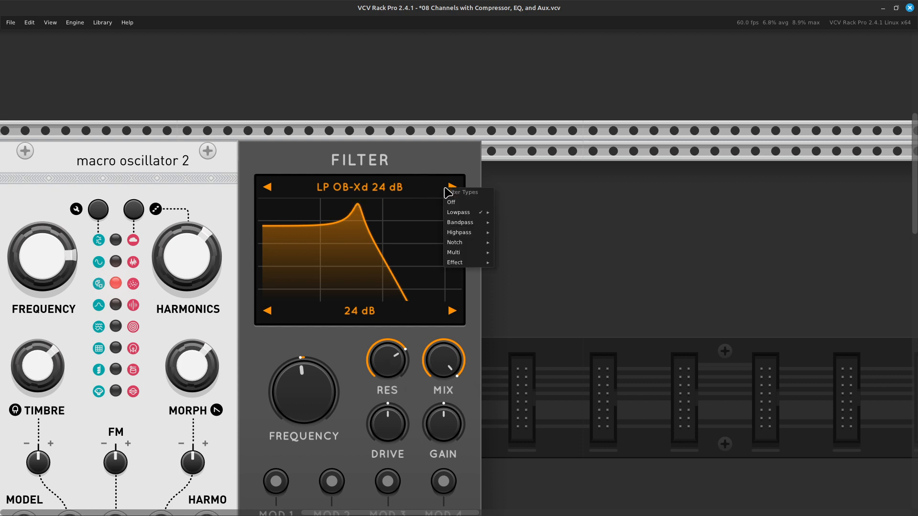
{"action": "left_click", "coordinate": [435, 155]}
- Step through the bandpass filter models up to BP OB-Xd 12 dB and settle on BP 12 dB
{"action": "left_click", "coordinate": [451, 186]}
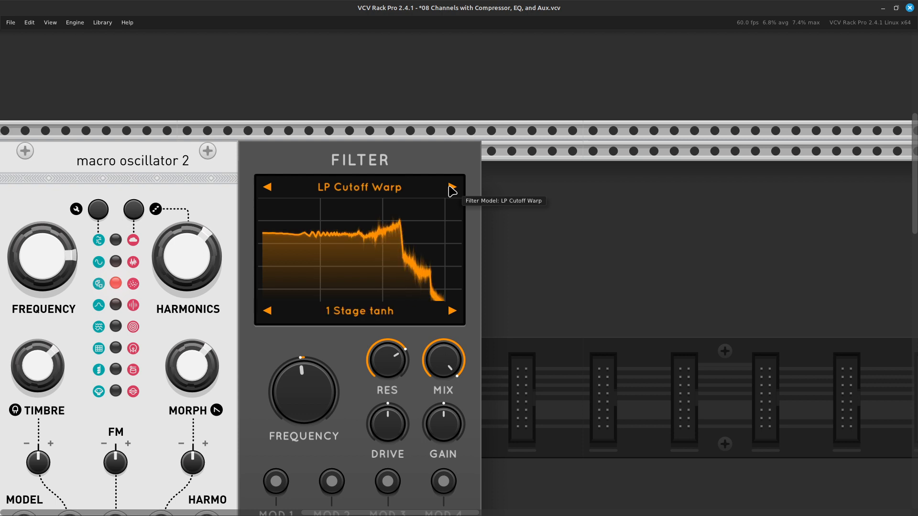
{"action": "left_click", "coordinate": [451, 187]}
{"action": "left_click", "coordinate": [451, 187]}
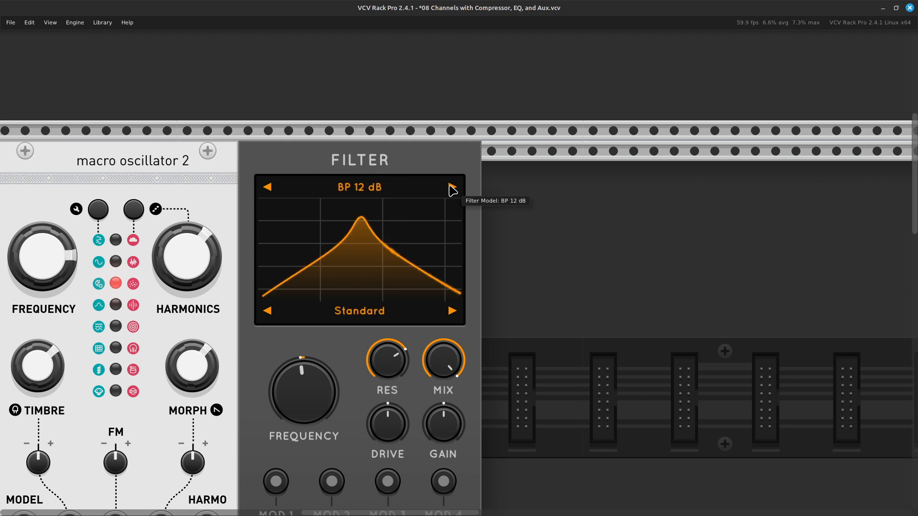
{"action": "left_click", "coordinate": [452, 187]}
{"action": "left_click", "coordinate": [452, 187]}
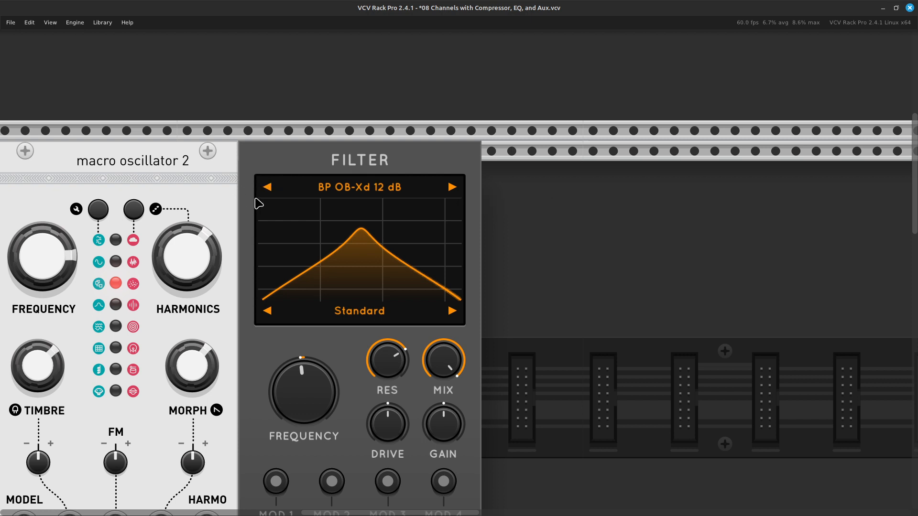
{"action": "left_click", "coordinate": [268, 188]}
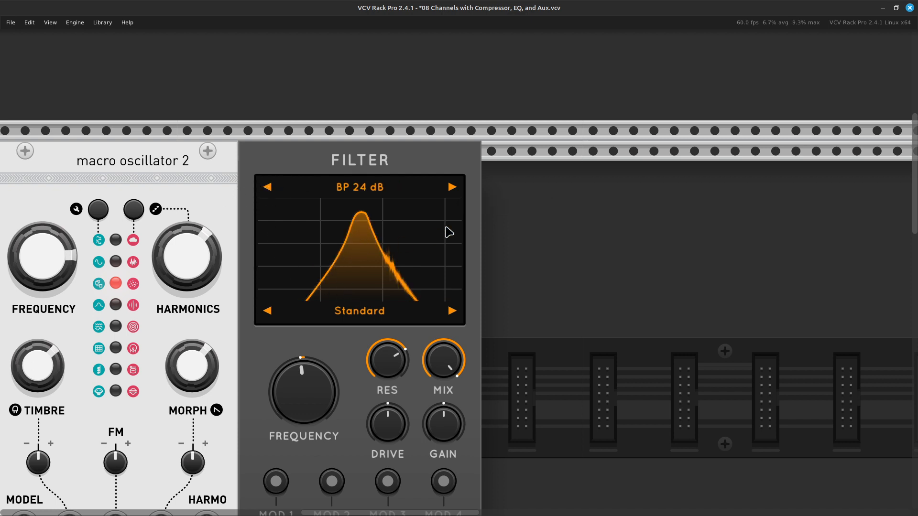
{"action": "left_click", "coordinate": [267, 187]}
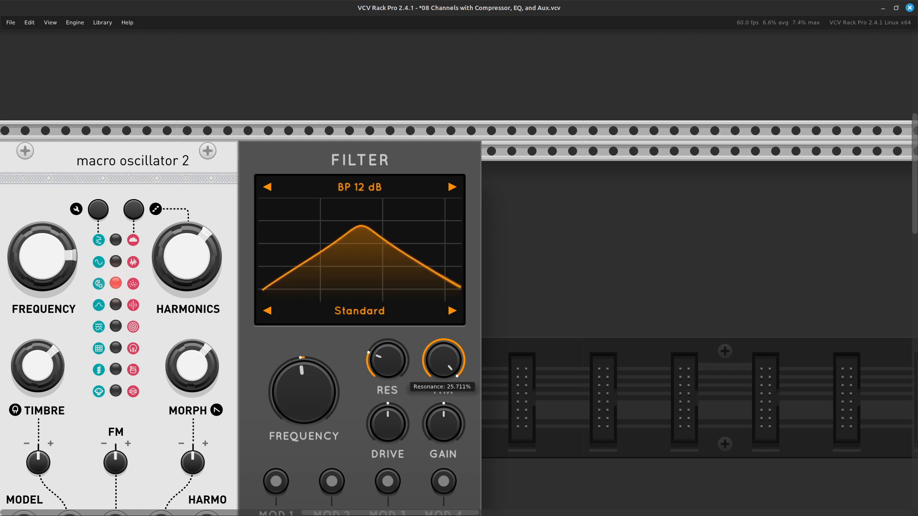
- Sweep the Surge XT Filter's Resonance and settle on about 31.6%, then adjust its Frequency around 450 Hz
{"action": "left_click_drag", "start_coordinate": [387, 360], "coordinate": [387, 371]}
{"action": "left_click_drag", "start_coordinate": [387, 360], "coordinate": [387, 335]}
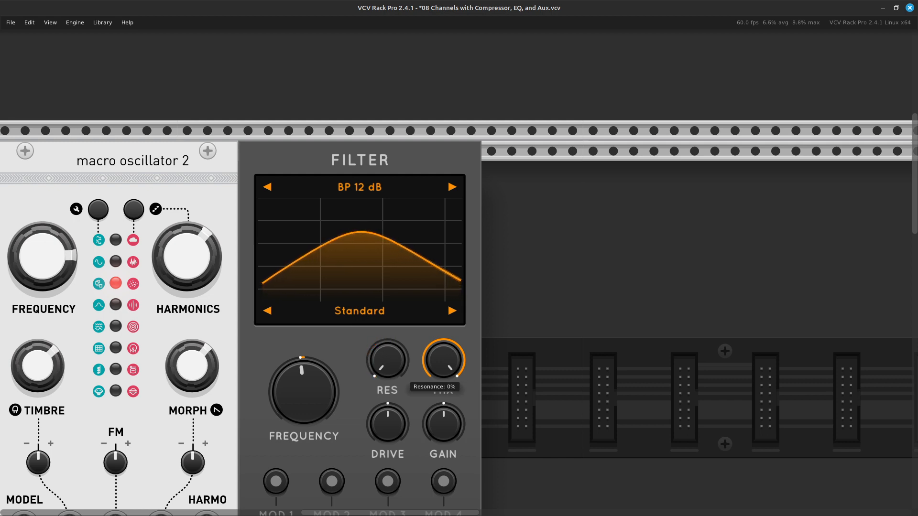
{"action": "left_click_drag", "start_coordinate": [387, 360], "coordinate": [387, 327]}
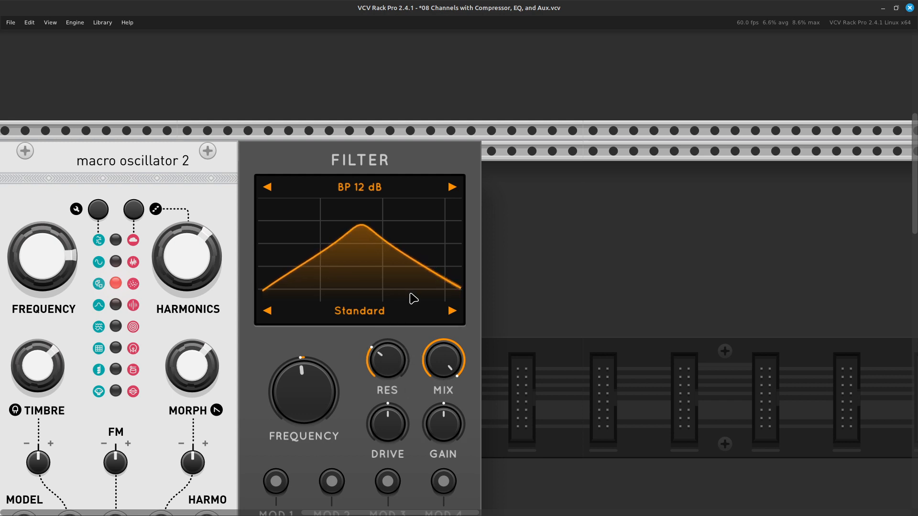
{"action": "mouse_move", "coordinate": [396, 366]}
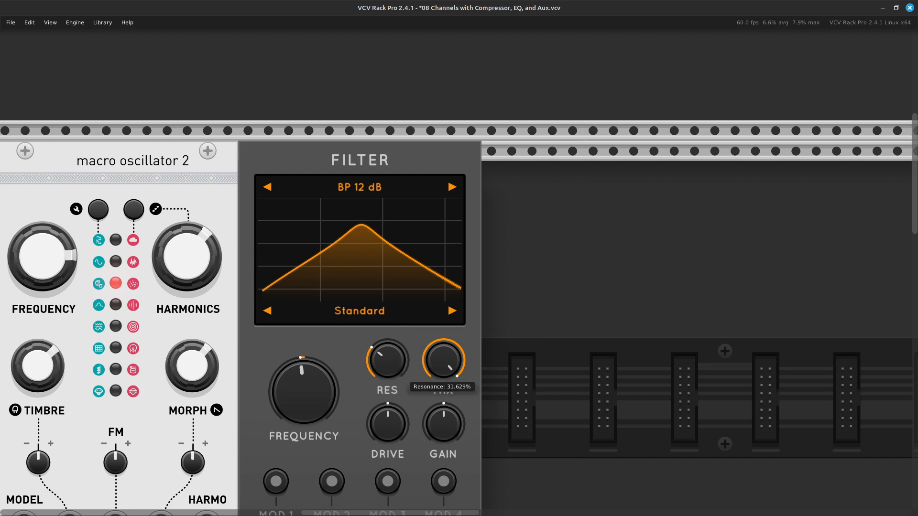
{"action": "left_click_drag", "start_coordinate": [309, 389], "coordinate": [310, 373]}
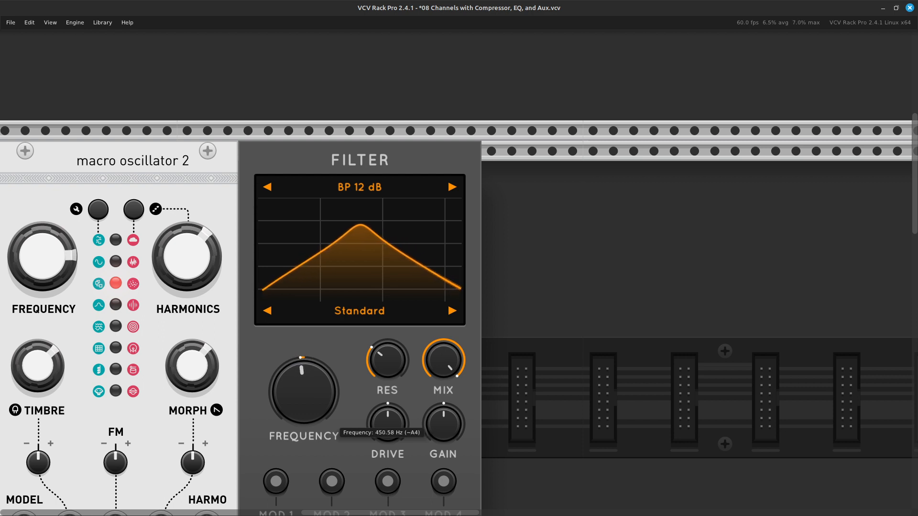
{"action": "mouse_move", "coordinate": [304, 392]}
{"action": "left_mouse_down"}
{"action": "mouse_move", "coordinate": [304, 424]}
{"action": "mouse_move", "coordinate": [304, 384]}
{"action": "mouse_move", "coordinate": [304, 410]}
{"action": "left_mouse_up"}
- Search the module library for "random", add the VCV Random module and dock it directly left of Macro Oscillator 2
{"action": "scroll", "coordinate": [281, 199], "scroll_direction": "left", "scroll_amount": 10}
{"action": "right_click", "coordinate": [332, 324]}
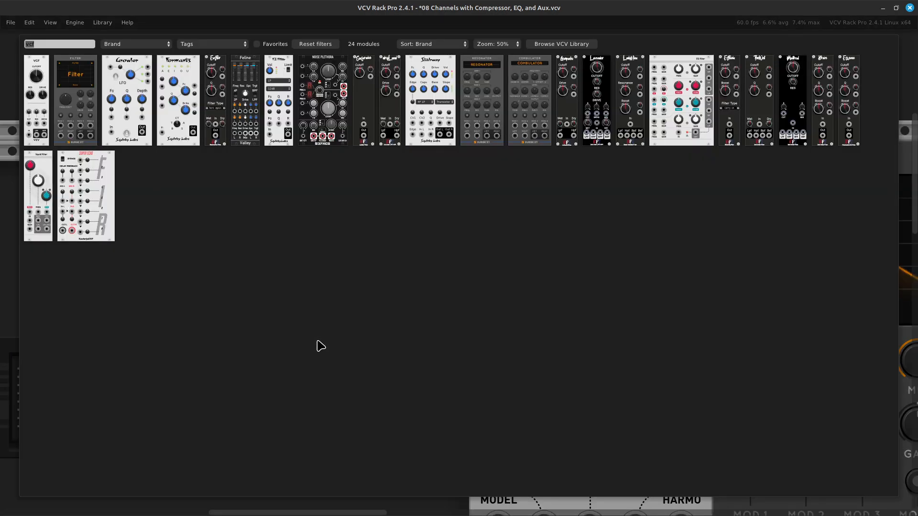
{"action": "key", "text": "BackSpace"}
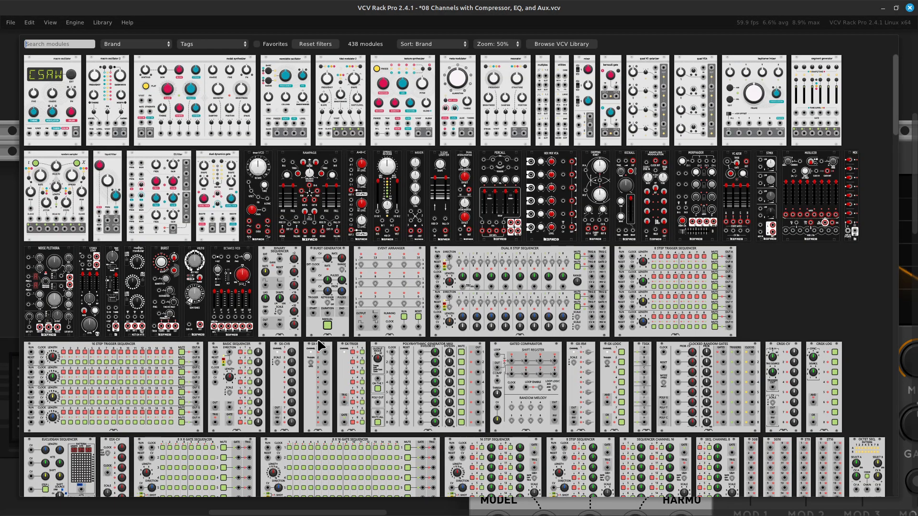
{"action": "type", "text": "random"}
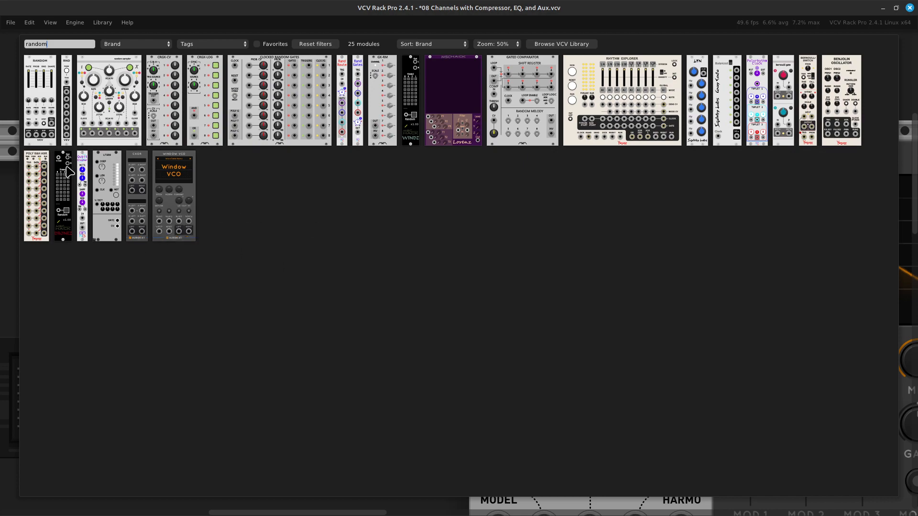
{"action": "left_click", "coordinate": [43, 126]}
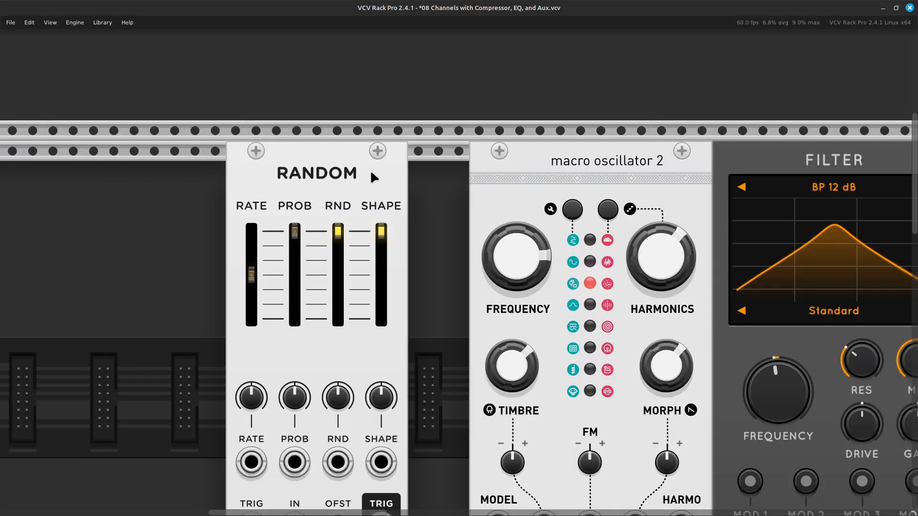
{"action": "left_click_drag", "start_coordinate": [369, 173], "coordinate": [461, 179]}
- Patch Random's exponential output into the Surge XT Filter's Mod 1 input with a yellow cable
{"action": "scroll", "coordinate": [440, 210], "scroll_direction": "down", "scroll_amount": 8}
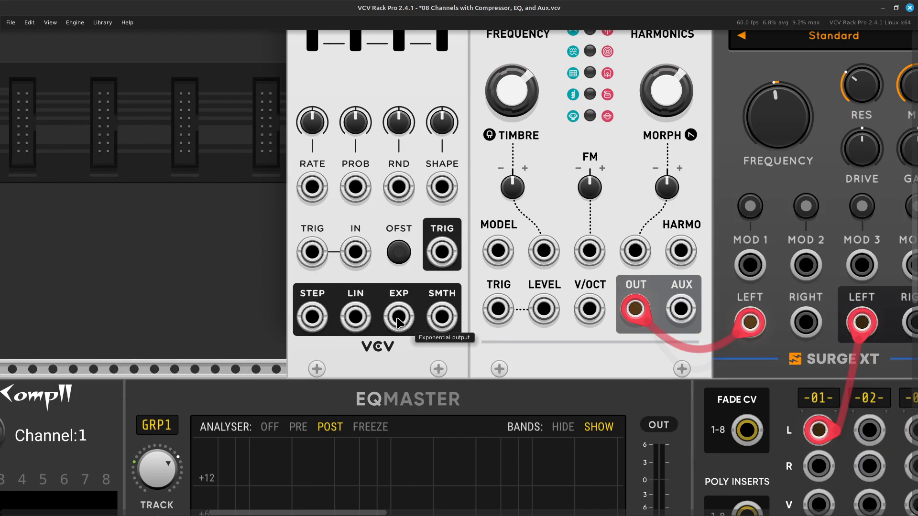
{"action": "right_click", "coordinate": [399, 319]}
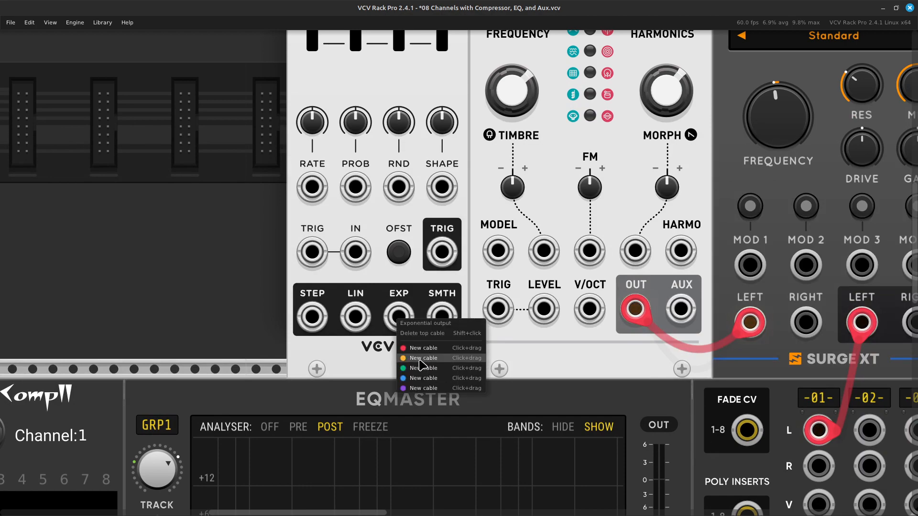
{"action": "scroll", "coordinate": [435, 366], "scroll_direction": "right", "scroll_amount": 8}
{"action": "left_click_drag", "start_coordinate": [420, 358], "coordinate": [361, 385]}
{"action": "scroll", "coordinate": [438, 369], "scroll_direction": "up", "scroll_amount": 2}
{"action": "scroll", "coordinate": [437, 375], "scroll_direction": "right", "scroll_amount": 6}
{"action": "scroll", "coordinate": [435, 382], "scroll_direction": "up", "scroll_amount": 5}
{"action": "scroll", "coordinate": [396, 434], "scroll_direction": "down", "scroll_amount": 3}
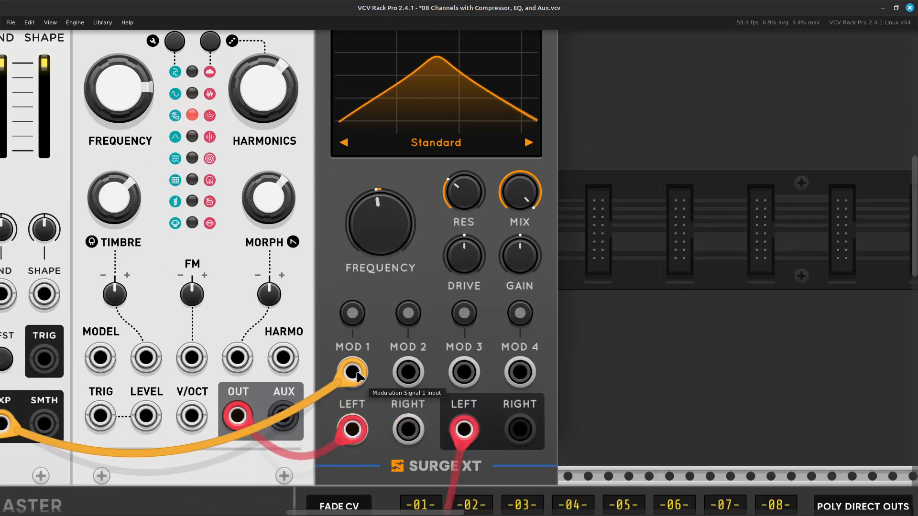
- Assign Mod 1 to the filter's Frequency with a slight depth of about 0.046 Oct/V, and leave modulation editing
{"action": "scroll", "coordinate": [335, 344], "scroll_direction": "left", "scroll_amount": 6}
{"action": "scroll", "coordinate": [315, 302], "scroll_direction": "up", "scroll_amount": 3}
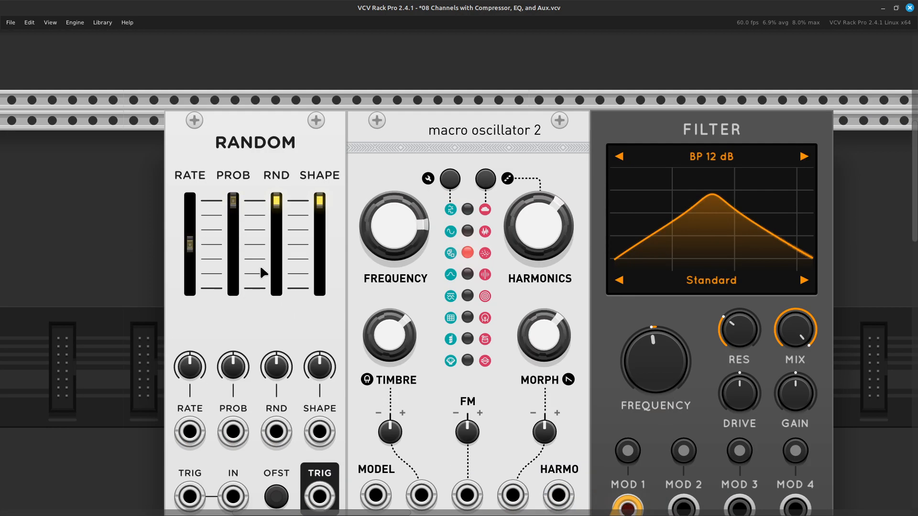
{"action": "mouse_move", "coordinate": [188, 289]}
{"action": "mouse_move", "coordinate": [185, 246]}
{"action": "scroll", "coordinate": [638, 311], "scroll_direction": "right", "scroll_amount": 3}
{"action": "scroll", "coordinate": [492, 231], "scroll_direction": "right", "scroll_amount": 3}
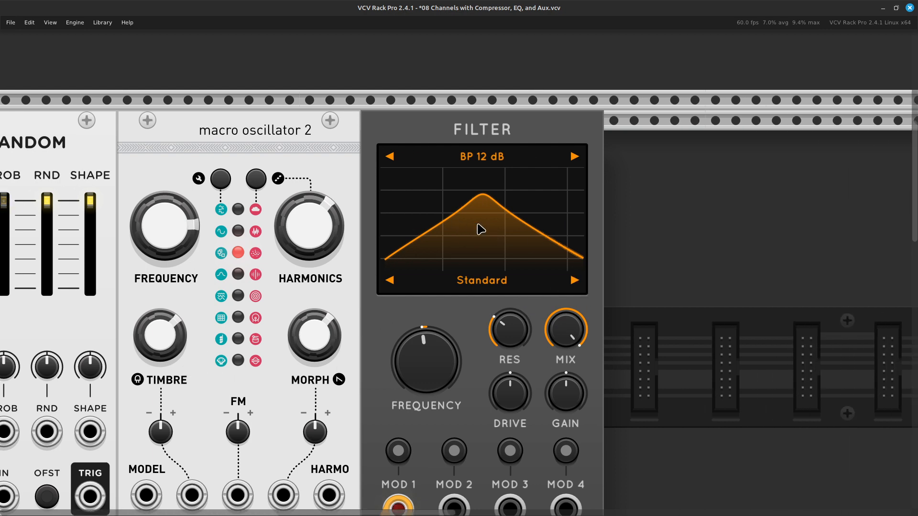
{"action": "scroll", "coordinate": [424, 227], "scroll_direction": "right", "scroll_amount": 2}
{"action": "scroll", "coordinate": [424, 227], "scroll_direction": "down", "scroll_amount": 2}
{"action": "mouse_move", "coordinate": [370, 320]}
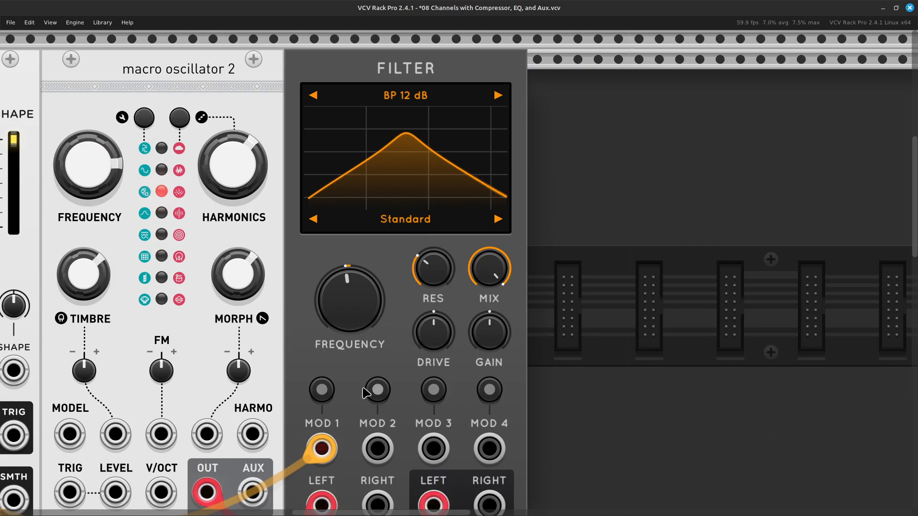
{"action": "left_click", "coordinate": [322, 389]}
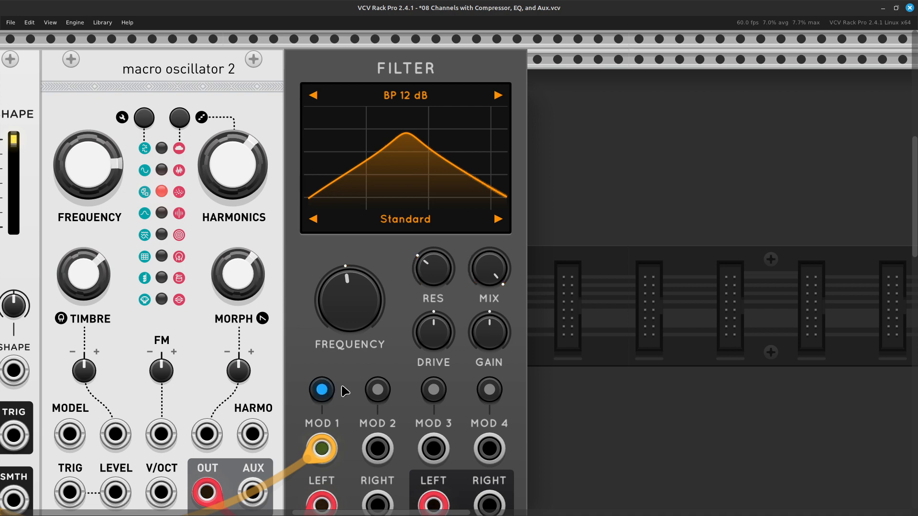
{"action": "mouse_move", "coordinate": [351, 306]}
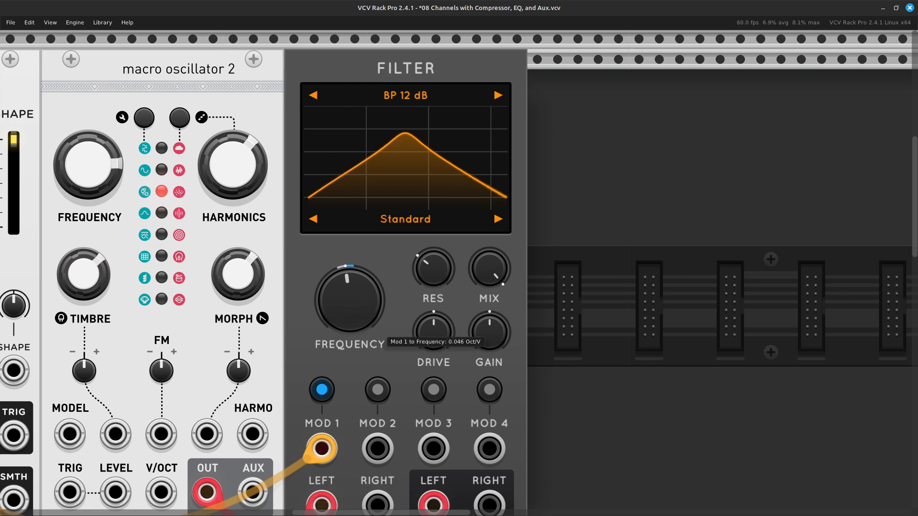
{"action": "left_click_drag", "start_coordinate": [350, 300], "coordinate": [350, 295]}
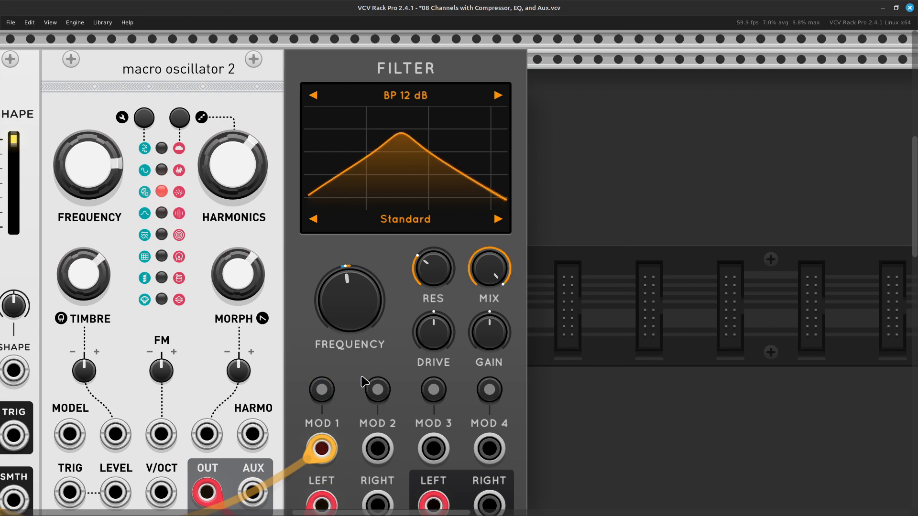
- Raise the Random module's clock rate to about 9.14 Hz
{"action": "scroll", "coordinate": [362, 377], "scroll_direction": "down", "scroll_amount": 3}
{"action": "scroll", "coordinate": [362, 377], "scroll_direction": "left", "scroll_amount": 4}
{"action": "scroll", "coordinate": [361, 377], "scroll_direction": "up", "scroll_amount": 4}
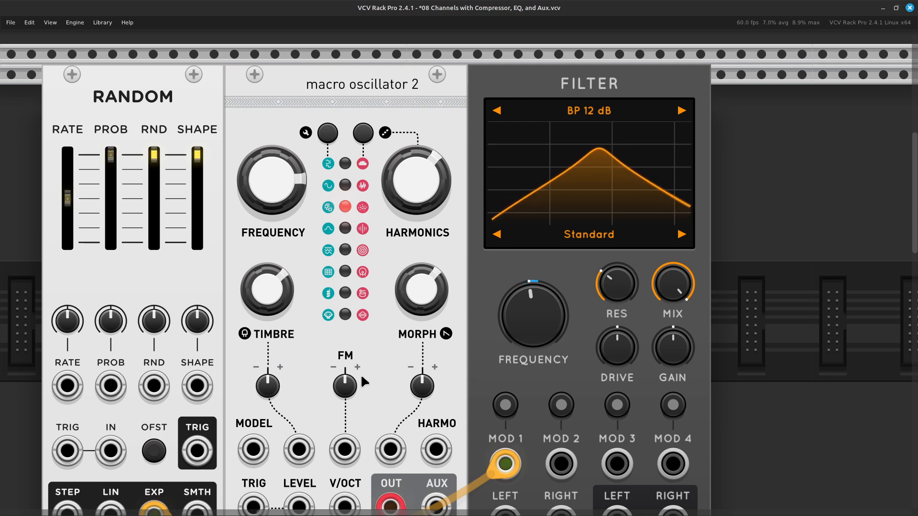
{"action": "scroll", "coordinate": [361, 372], "scroll_direction": "left", "scroll_amount": 5}
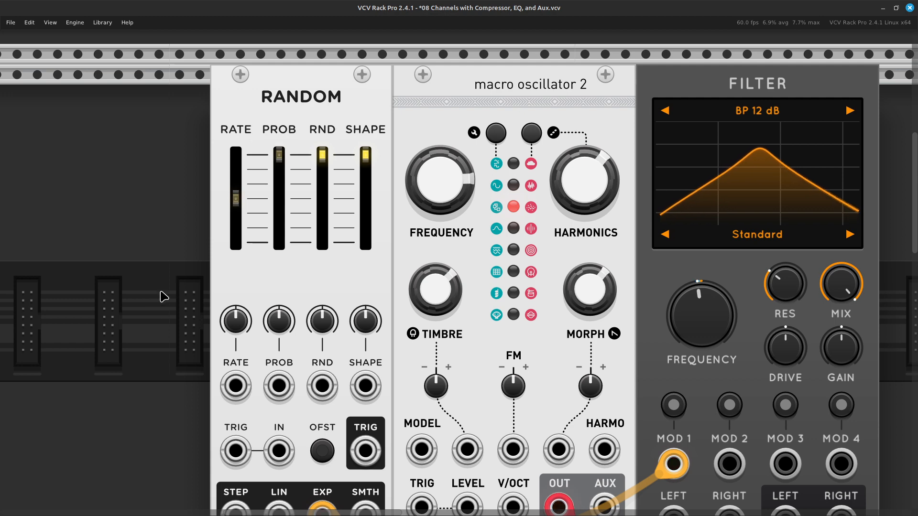
{"action": "left_click_drag", "start_coordinate": [236, 202], "coordinate": [236, 190]}
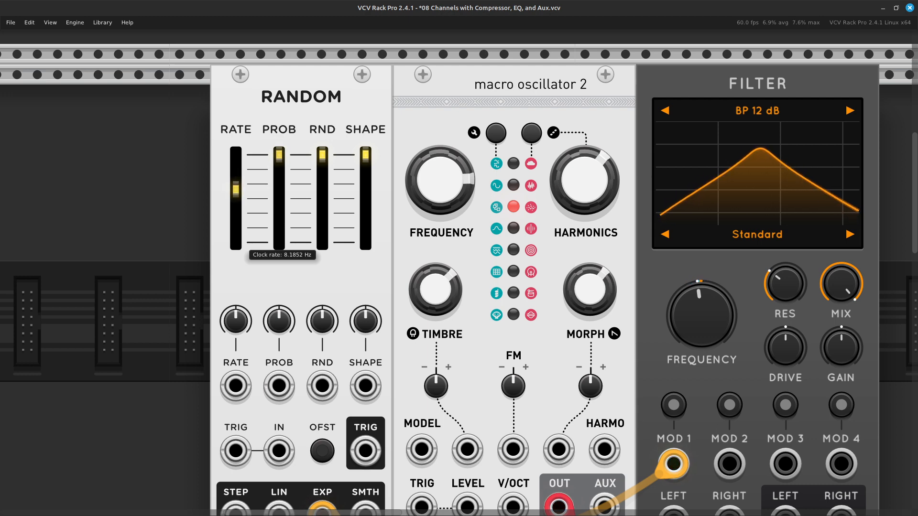
{"action": "left_click_drag", "start_coordinate": [236, 190], "coordinate": [236, 189]}
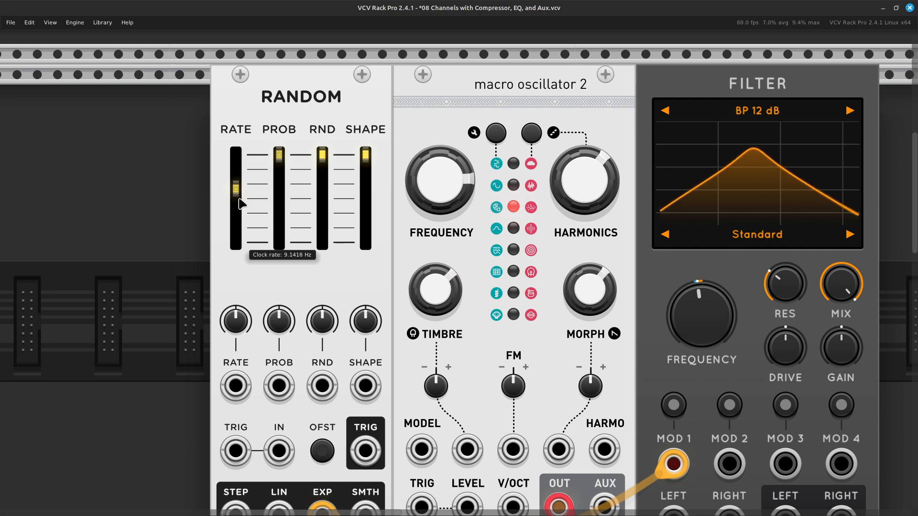
{"action": "key", "text": "Right"}
{"action": "key", "text": "Down"}
{"action": "key", "text": "Right"}
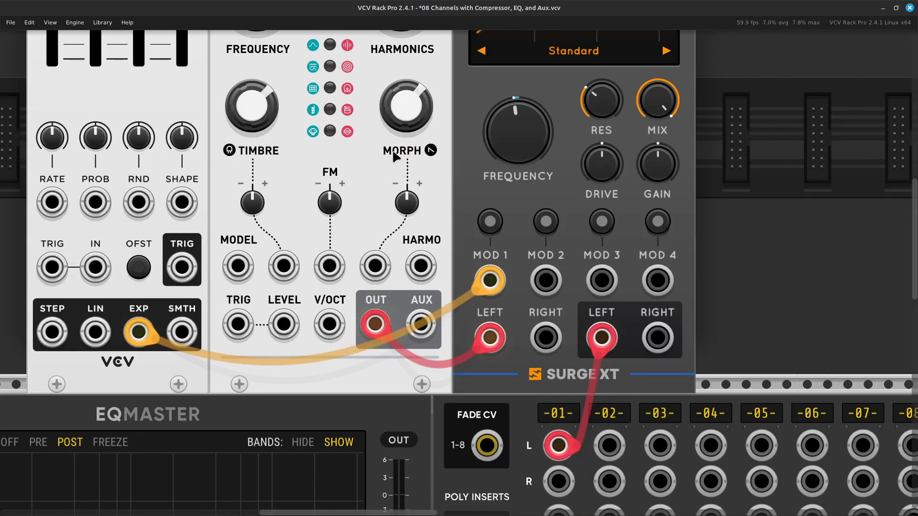
{"action": "key", "text": "Right"}
{"action": "key", "text": "Up"}
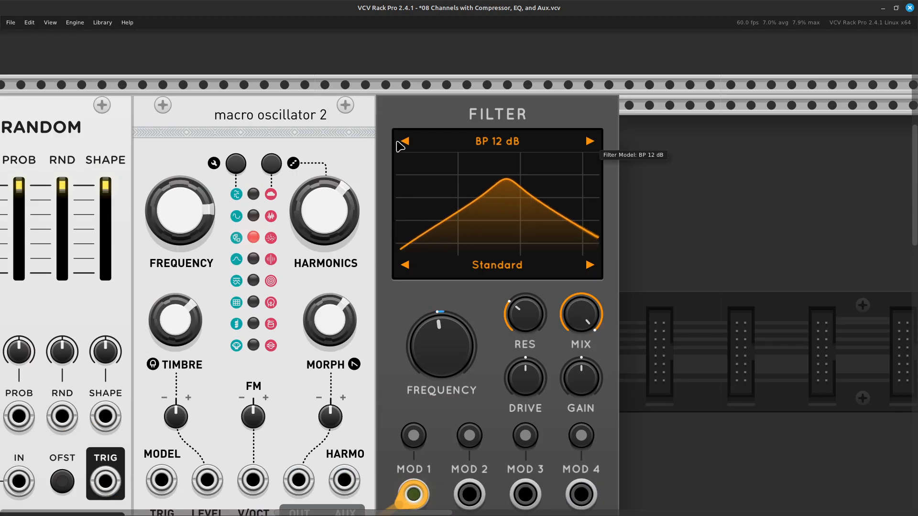
{"action": "key", "text": "Down"}
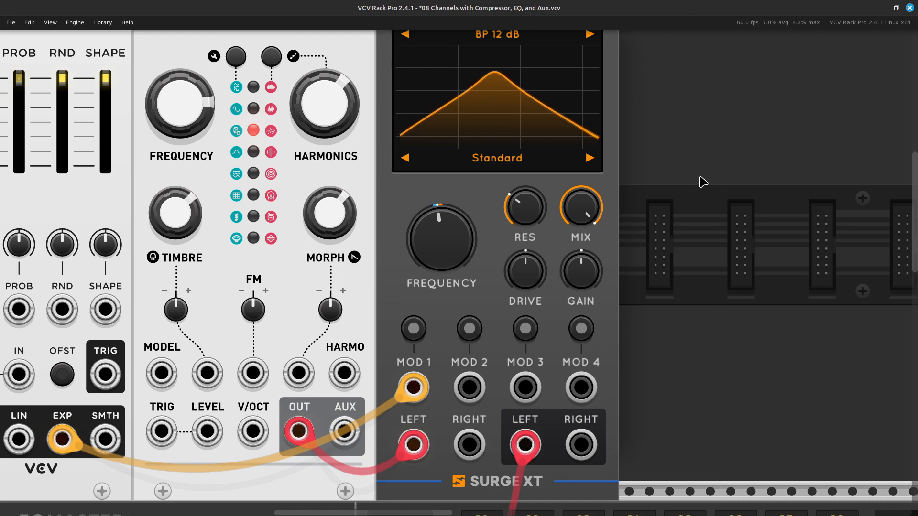
- Duplicate the Random, Macro Oscillator 2 and Filter modules together with their internal cables, placing the copies beside the original Filter
{"action": "key", "text": "ctrl+minus"}
{"action": "key", "text": "ctrl+minus"}
{"action": "key", "text": "ctrl+minus"}
{"action": "key", "text": "Down"}
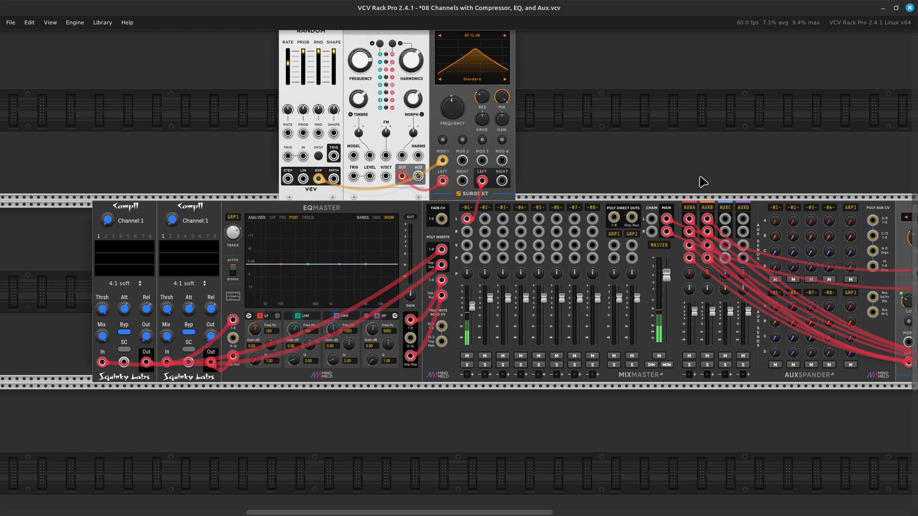
{"action": "key", "text": "Up"}
{"action": "key", "text": "Up"}
{"action": "key", "text": "Up"}
{"action": "key", "text": "Up"}
{"action": "key", "text": "Up"}
{"action": "key", "text": "Up"}
{"action": "key", "text": "Up"}
{"action": "key", "text": "Up"}
{"action": "key", "text": "Up"}
{"action": "key", "text": "Up"}
{"action": "key", "text": "Up"}
{"action": "key", "text": "Up"}
{"action": "key", "text": "Up"}
{"action": "key", "text": "Up"}
{"action": "key", "text": "Up"}
{"action": "key", "text": "Up"}
{"action": "key", "text": "Up"}
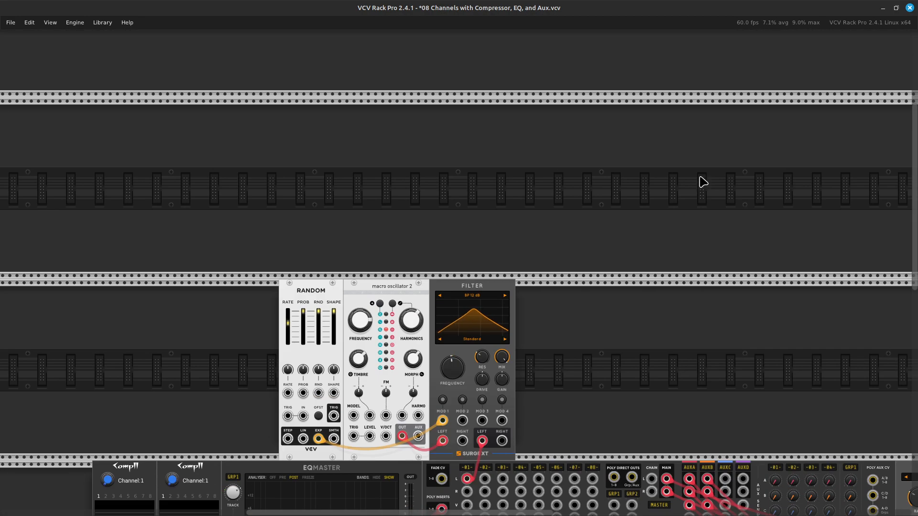
{"action": "left_click_drag", "start_coordinate": [576, 198], "coordinate": [211, 448]}
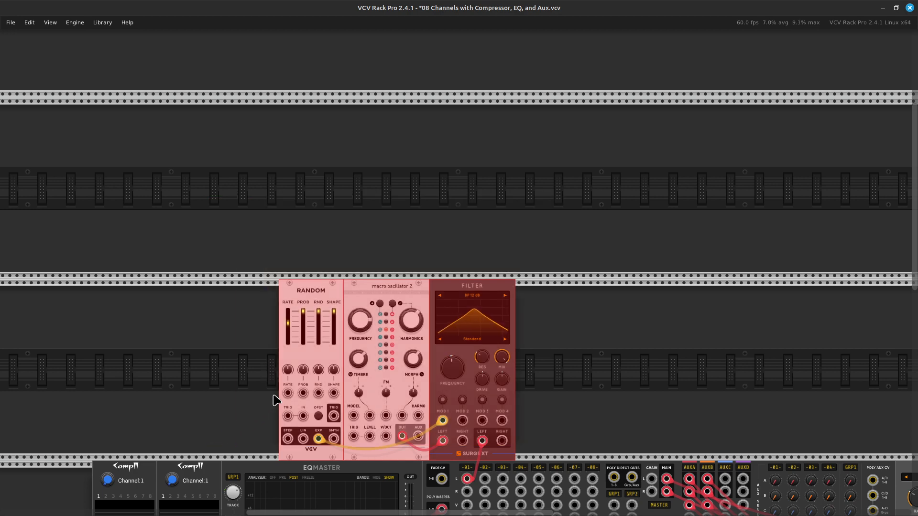
{"action": "left_click", "coordinate": [567, 384]}
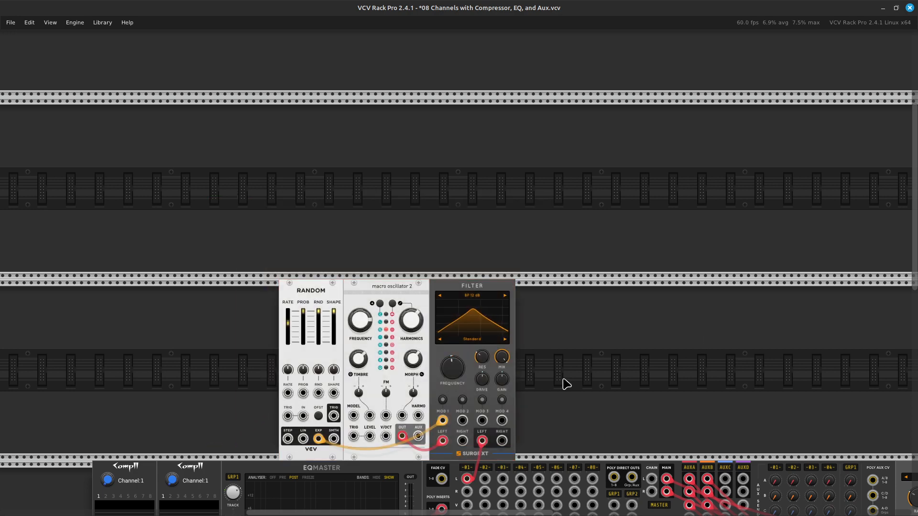
{"action": "key", "text": "ctrl+v"}
{"action": "left_click", "coordinate": [610, 164]}
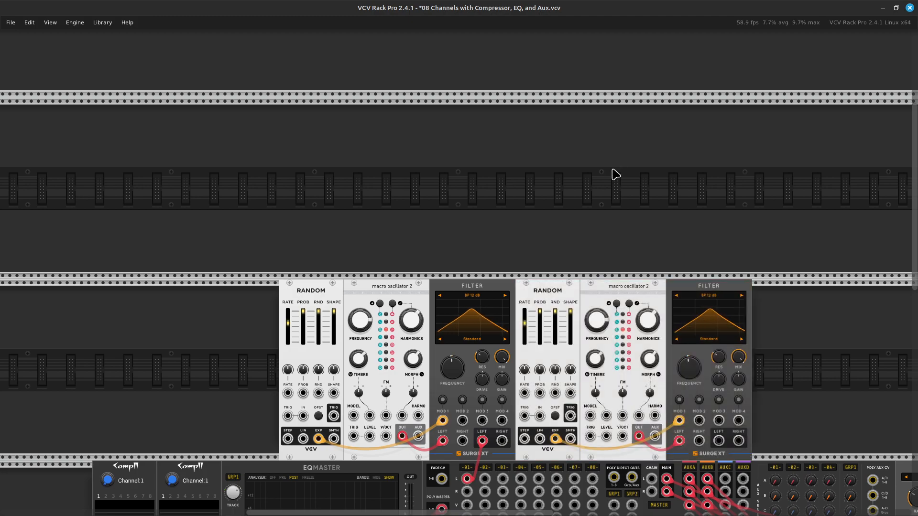
- Patch the duplicated Surge XT Filter's left output into mixer channel 2's left input with a red cable
{"action": "scroll", "coordinate": [610, 181], "scroll_direction": "down", "scroll_amount": 5}
{"action": "scroll", "coordinate": [610, 188], "scroll_direction": "right", "scroll_amount": 5}
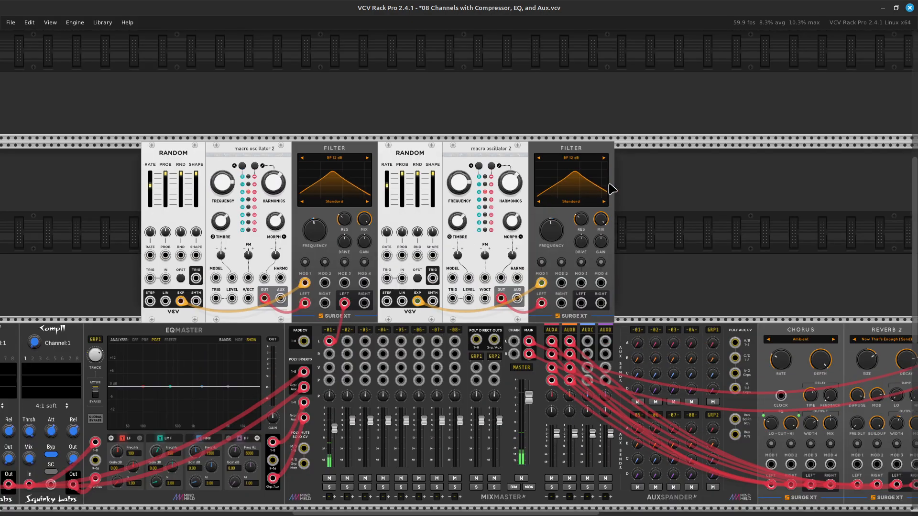
{"action": "scroll", "coordinate": [635, 184], "scroll_direction": "up", "scroll_amount": 3}
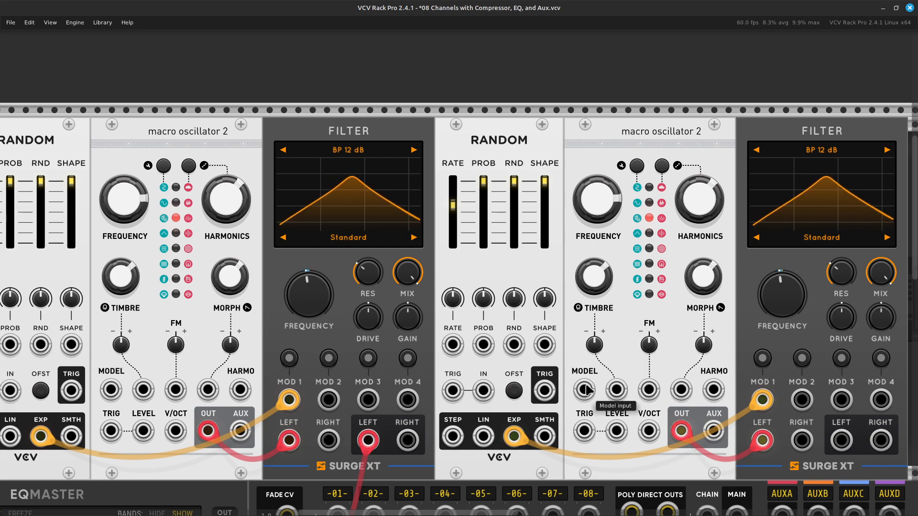
{"action": "key", "text": "Right"}
{"action": "key", "text": "Down"}
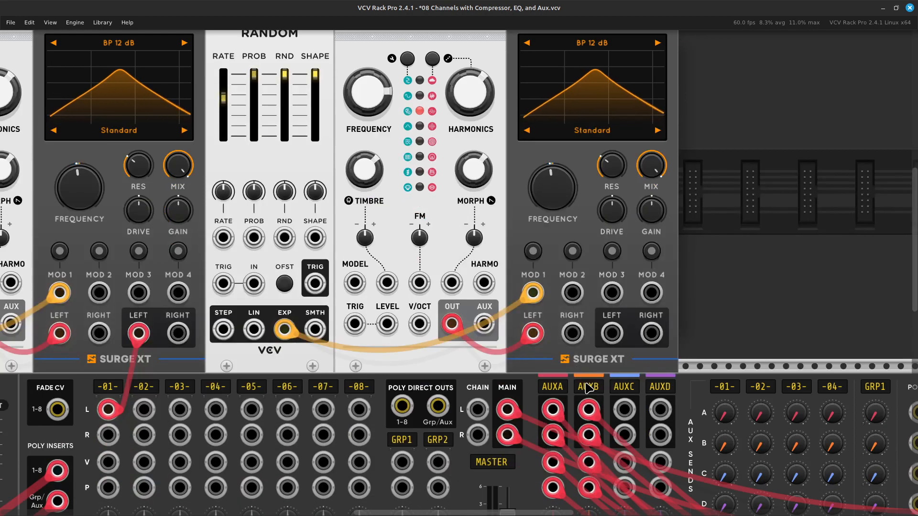
{"action": "right_click", "coordinate": [612, 336]}
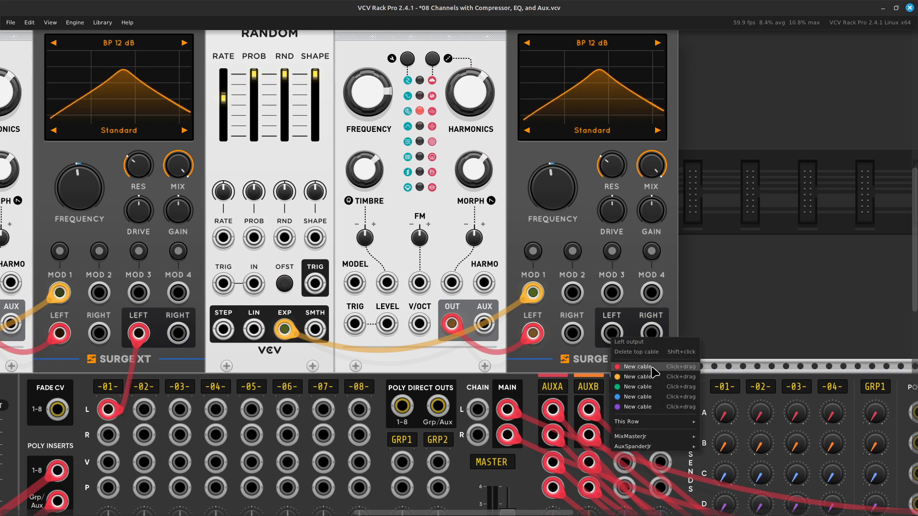
{"action": "left_click_drag", "start_coordinate": [643, 387], "coordinate": [387, 280]}
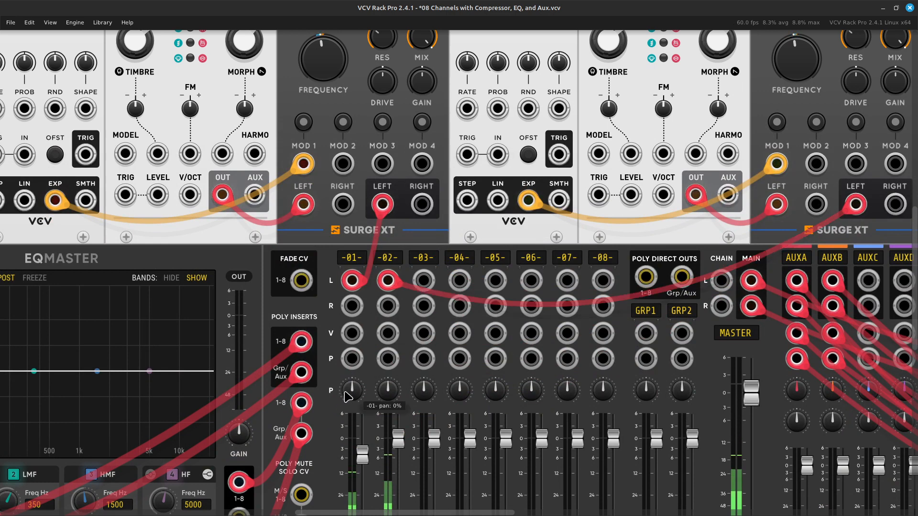
- Pan mixer channel 1 partway left and channel 2 partway right, and lower channel 2's fader to match channel 1's
{"action": "left_click_drag", "start_coordinate": [351, 393], "coordinate": [352, 425]}
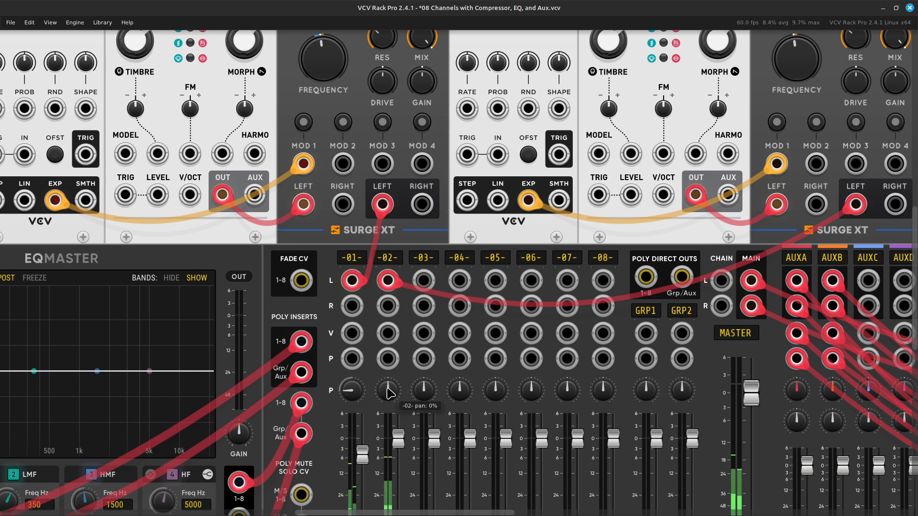
{"action": "left_click_drag", "start_coordinate": [390, 396], "coordinate": [388, 385]}
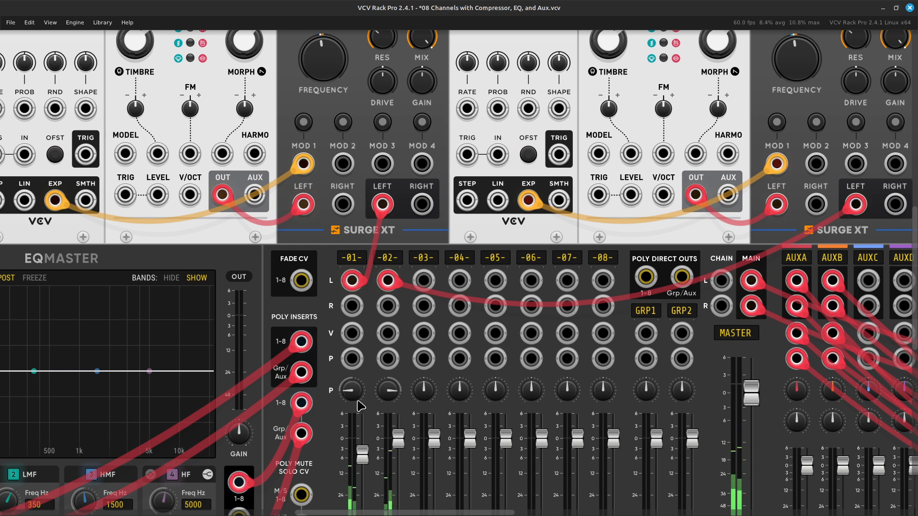
{"action": "left_click_drag", "start_coordinate": [352, 397], "coordinate": [391, 395]}
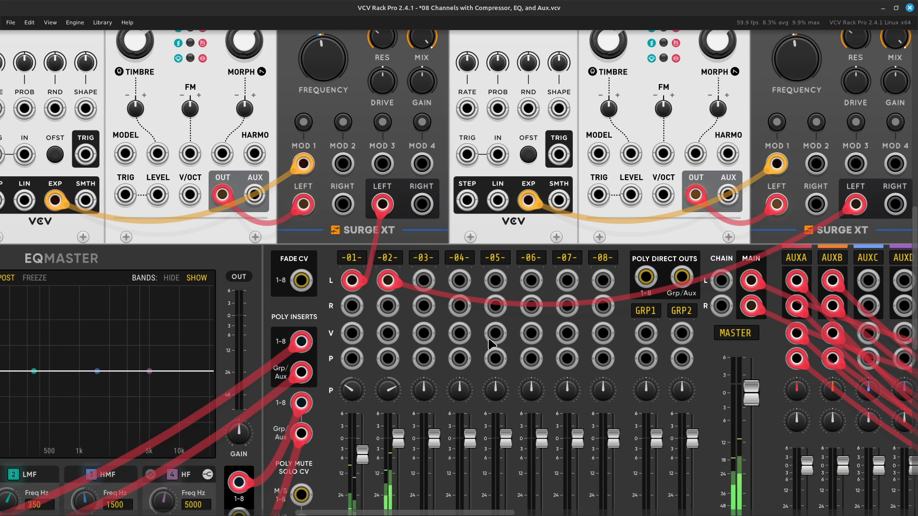
{"action": "scroll", "coordinate": [490, 333], "scroll_direction": "down", "scroll_amount": 5}
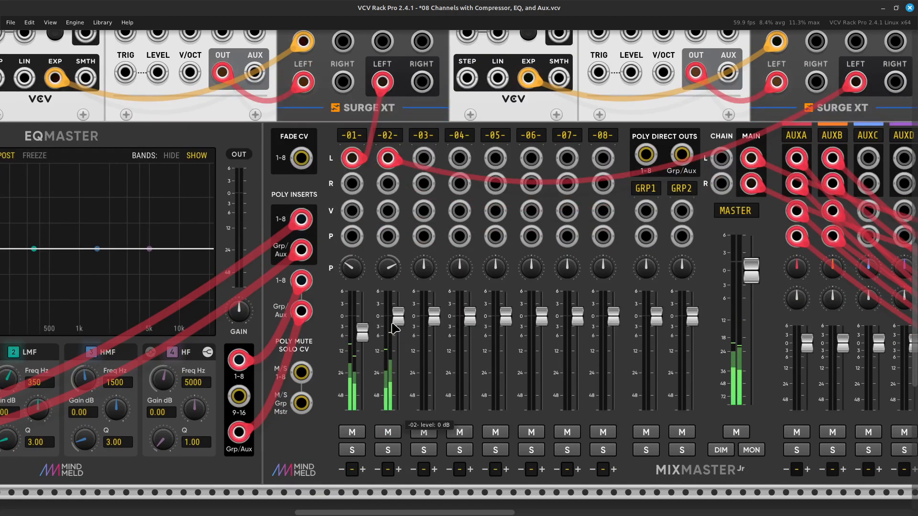
{"action": "left_click_drag", "start_coordinate": [403, 322], "coordinate": [403, 337]}
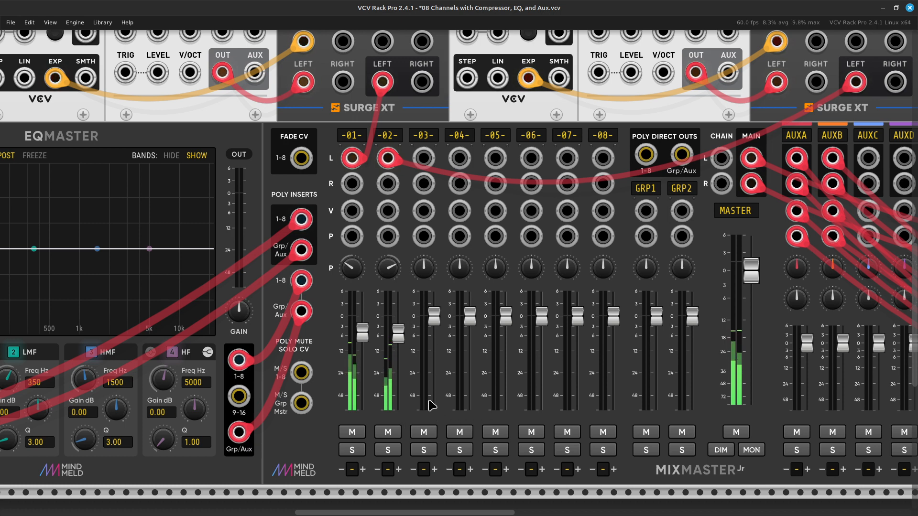
- Mute mixer channels 1 and 2
{"action": "scroll", "coordinate": [432, 405], "scroll_direction": "left", "scroll_amount": 10}
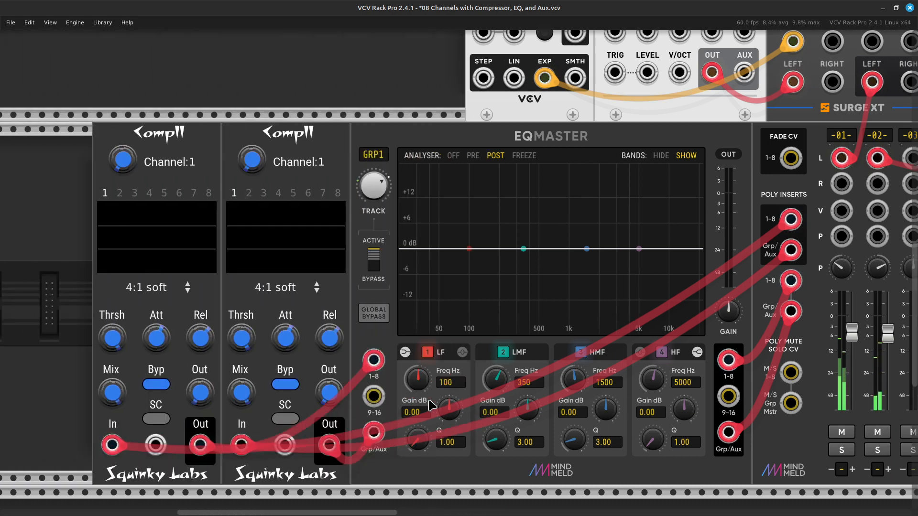
{"action": "scroll", "coordinate": [433, 405], "scroll_direction": "right", "scroll_amount": 12}
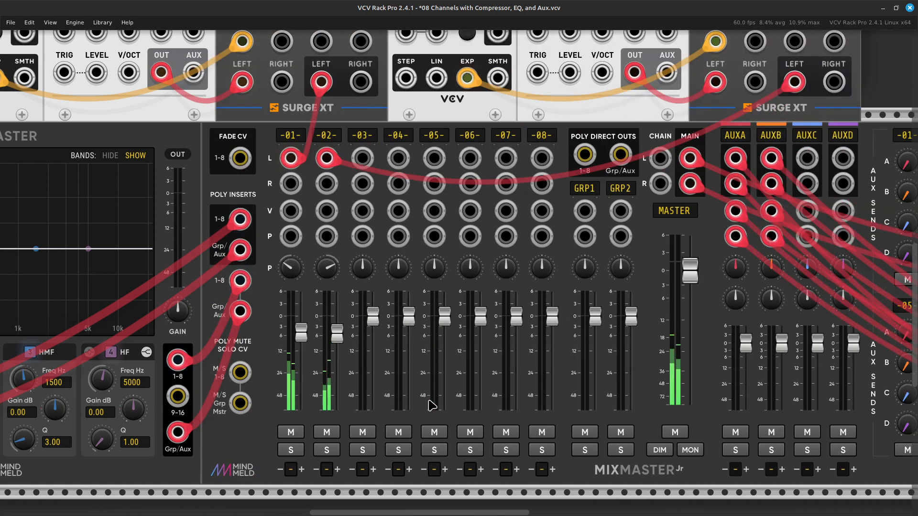
{"action": "left_click", "coordinate": [297, 434]}
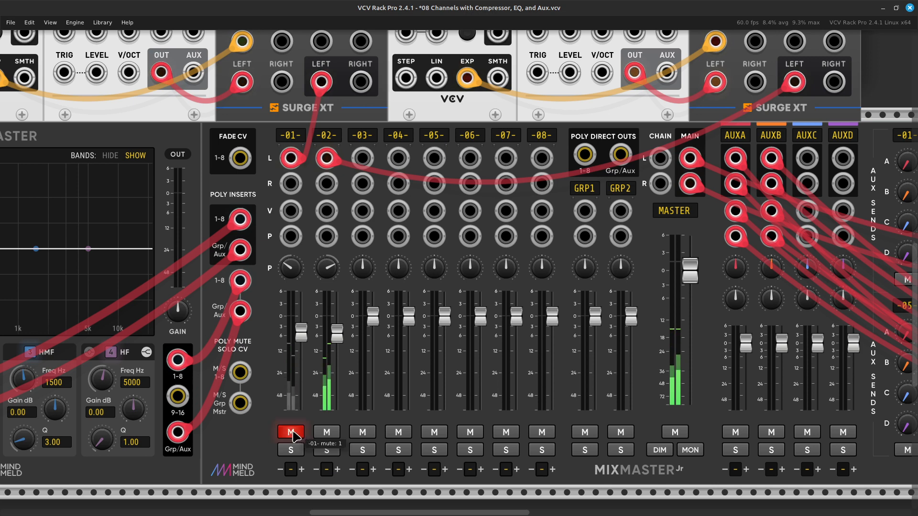
{"action": "left_click", "coordinate": [333, 434]}
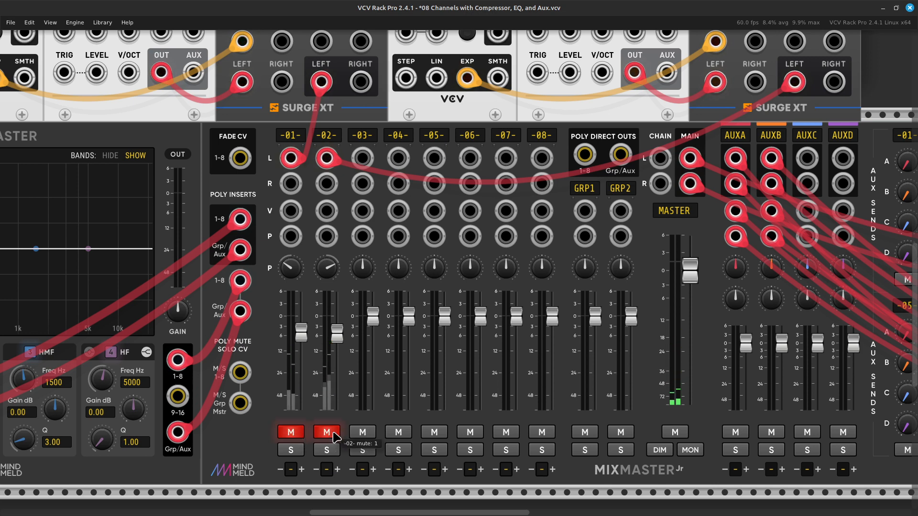
- Move both Random, Macro Oscillator 2 and Filter voices together along their row to start directly above the first Comp II module
{"action": "key", "text": "ctrl+minus"}
{"action": "key", "text": "ctrl+minus"}
{"action": "key", "text": "ctrl+minus"}
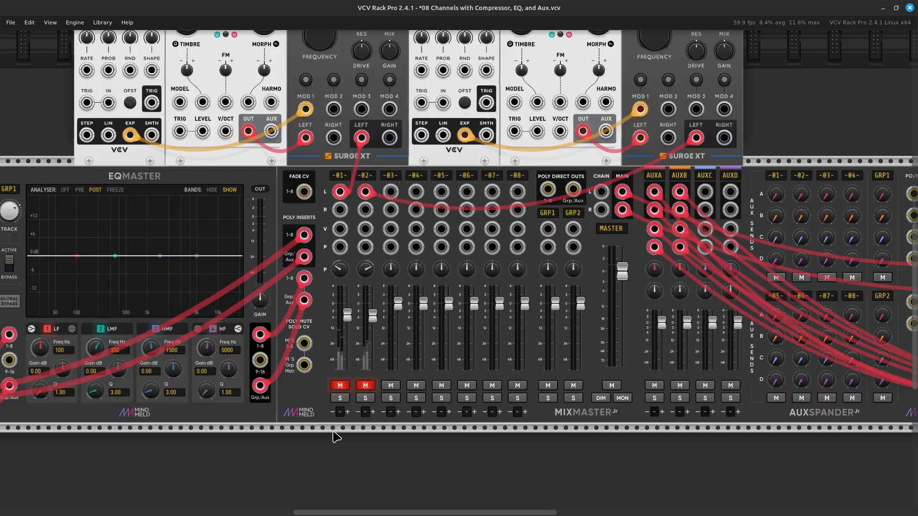
{"action": "scroll", "coordinate": [337, 437], "scroll_direction": "up", "scroll_amount": 4}
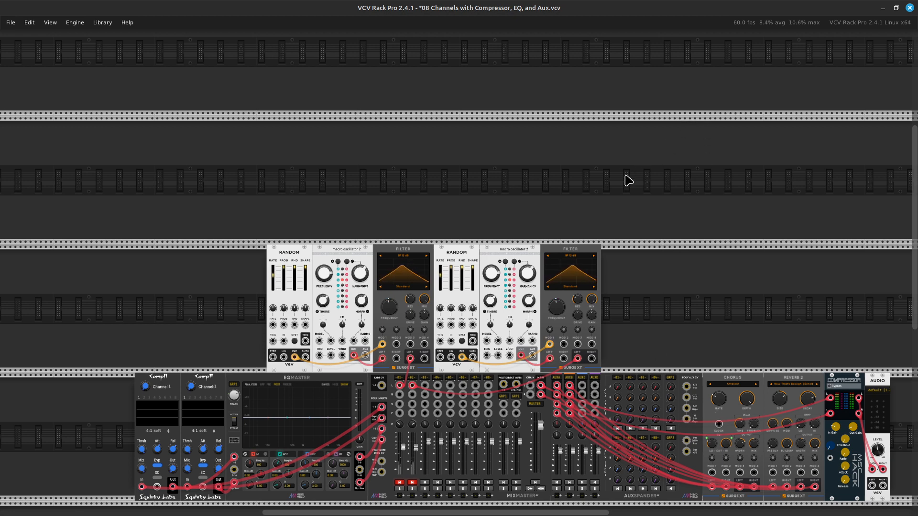
{"action": "left_click_drag", "start_coordinate": [591, 166], "coordinate": [245, 350]}
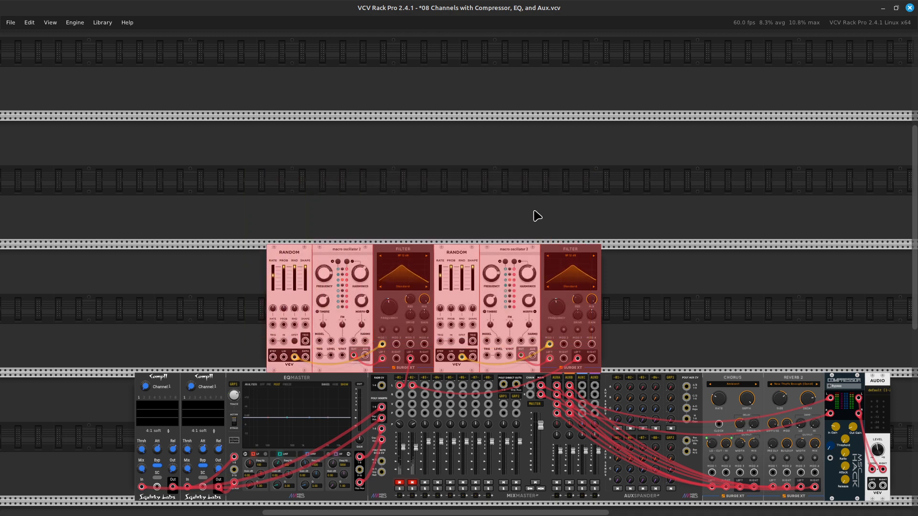
{"action": "left_click_drag", "start_coordinate": [472, 252], "coordinate": [343, 262]}
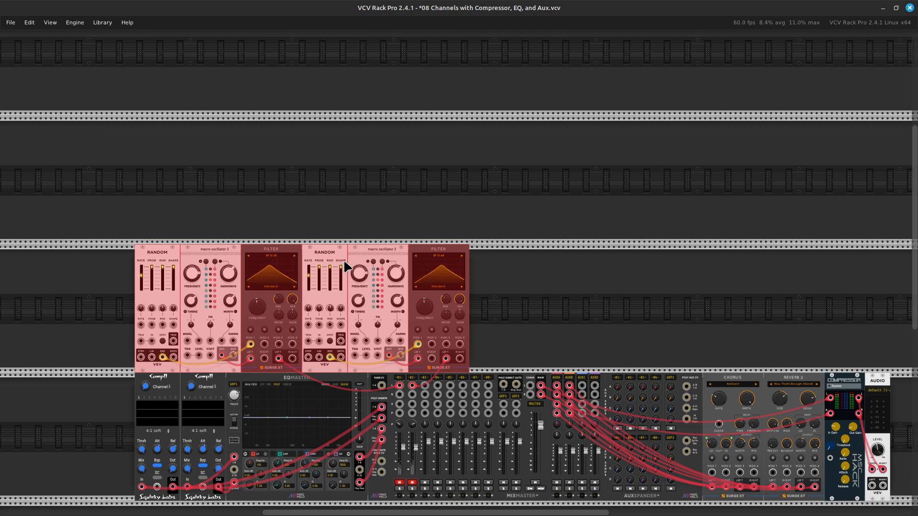
{"action": "left_click", "coordinate": [523, 331]}
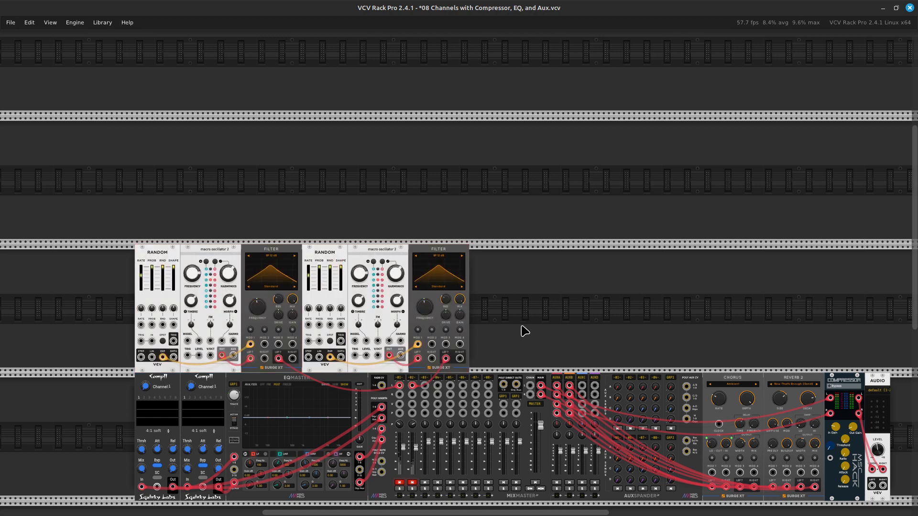
- Search the module library for "blank" and add the VCV Blank panel beside the second Filter
{"action": "right_click", "coordinate": [503, 323]}
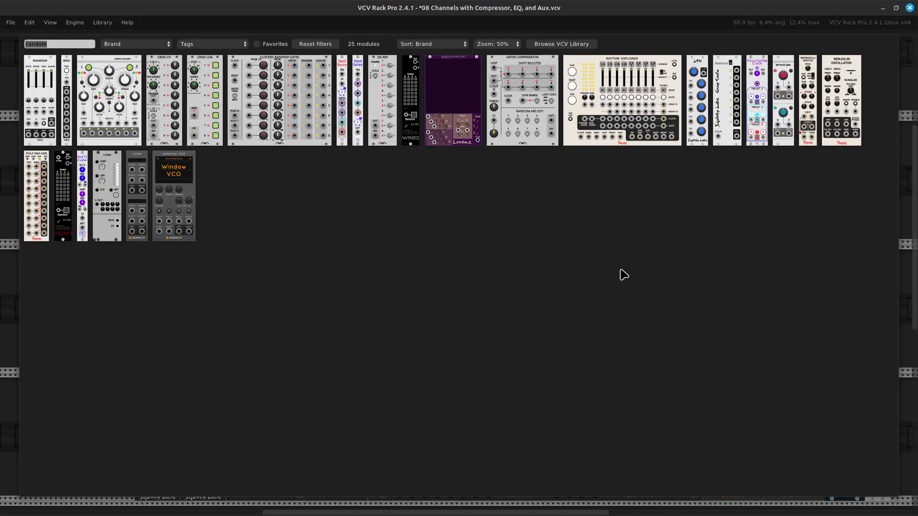
{"action": "key", "text": "BackSpace"}
{"action": "type", "text": "blank"}
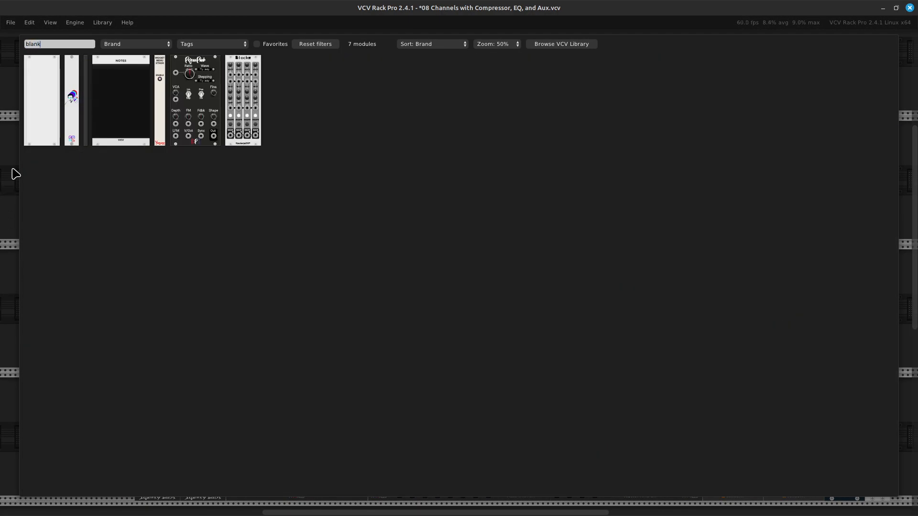
{"action": "left_click", "coordinate": [40, 101]}
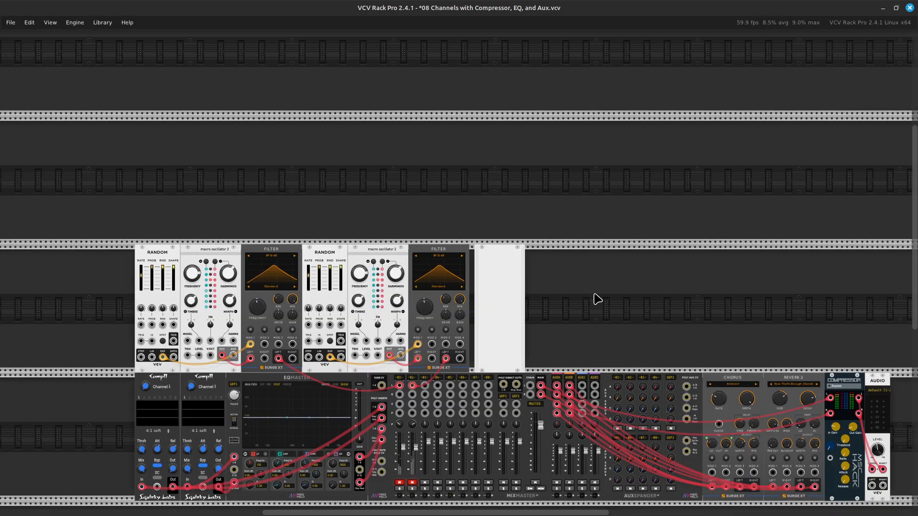
- Add another Macro Oscillator 2 from the module library and place it directly against the Blank panel
{"action": "scroll", "coordinate": [584, 299], "scroll_direction": "right", "scroll_amount": 3}
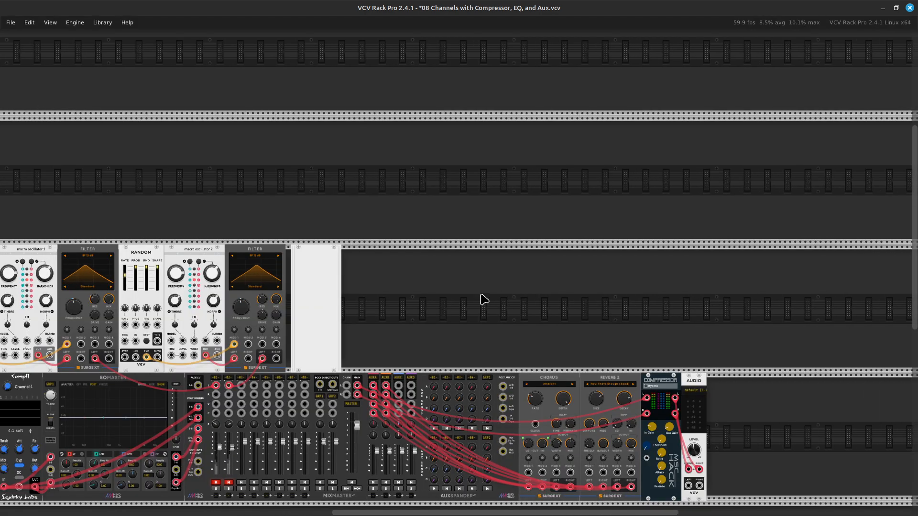
{"action": "right_click", "coordinate": [395, 307]}
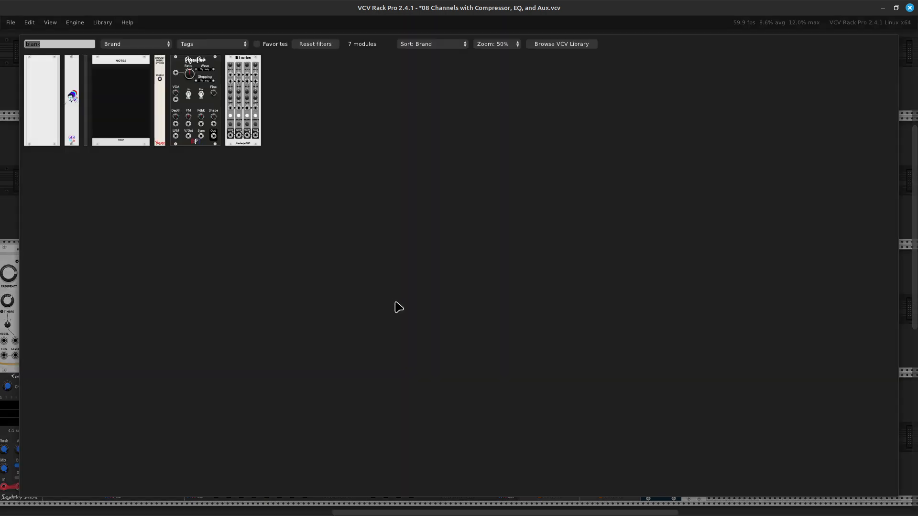
{"action": "key", "text": "BackSpace"}
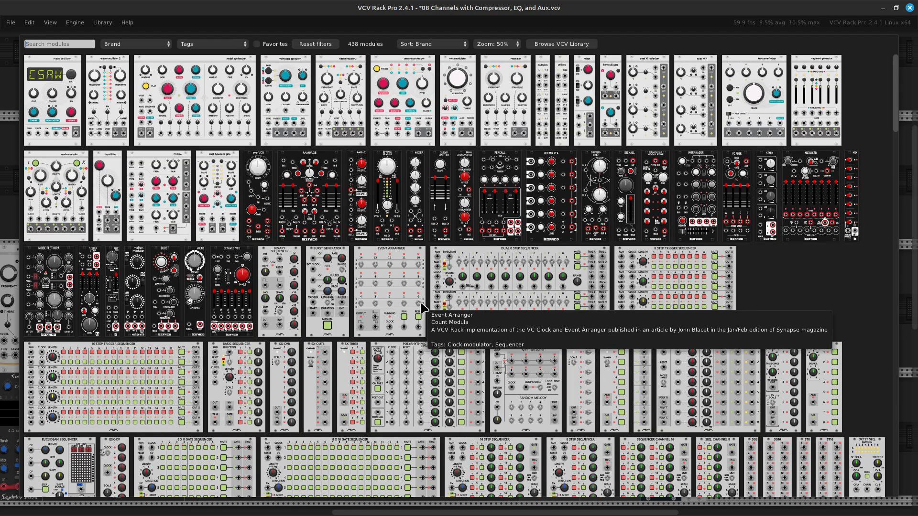
{"action": "left_click", "coordinate": [121, 105]}
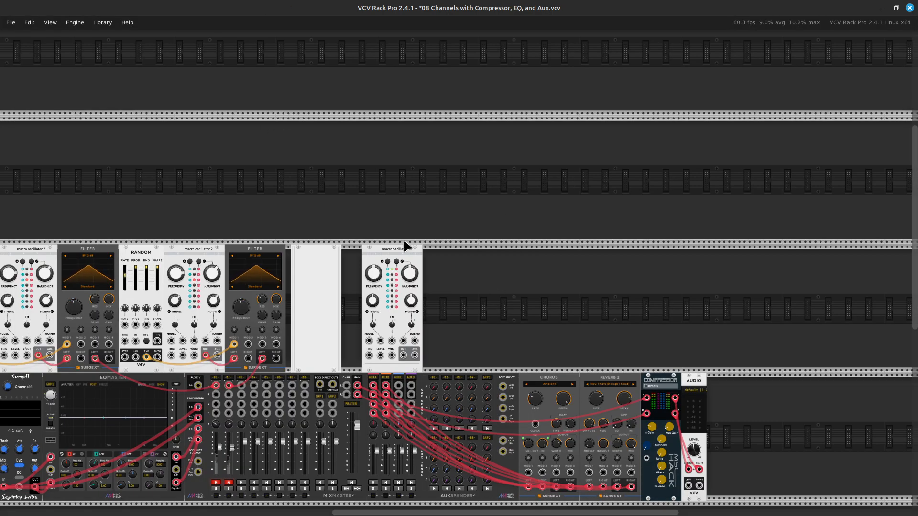
{"action": "left_click_drag", "start_coordinate": [408, 270], "coordinate": [377, 270]}
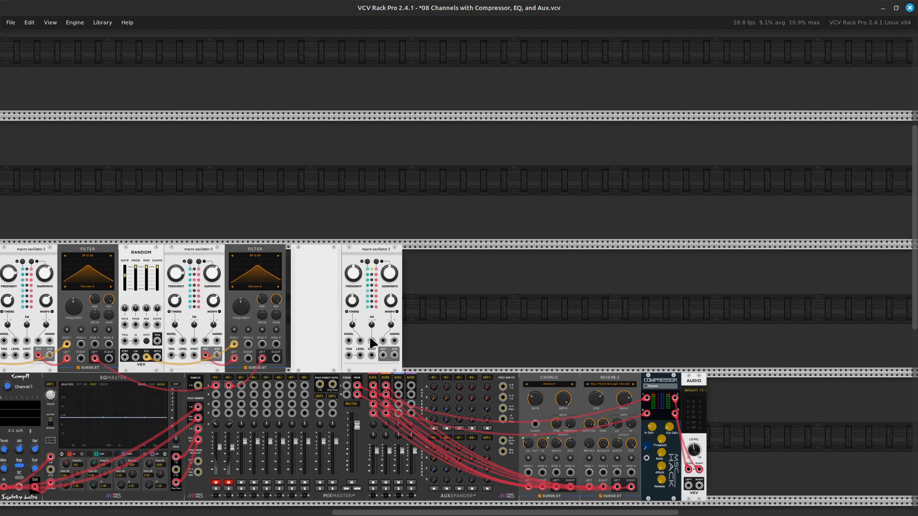
- Set the new Macro Oscillator 2's model to Filtered noise
{"action": "scroll", "coordinate": [490, 332], "scroll_direction": "up", "scroll_amount": 5}
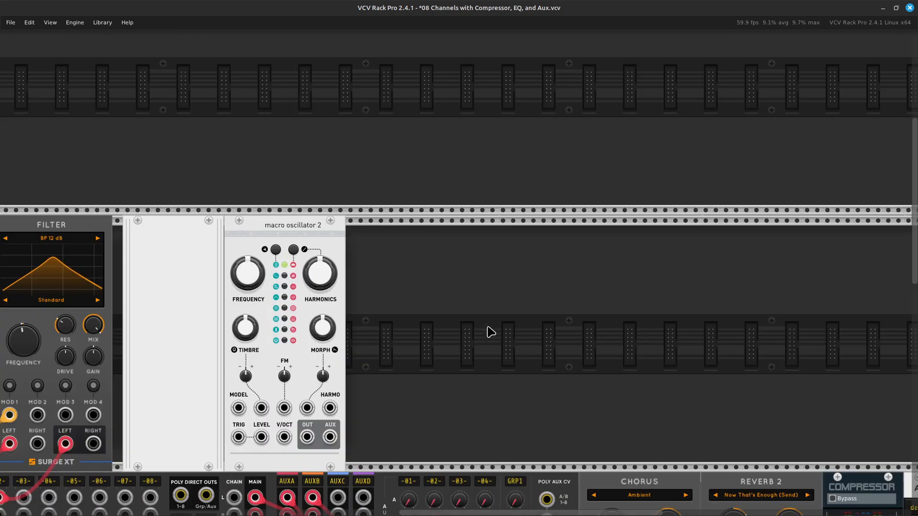
{"action": "scroll", "coordinate": [491, 333], "scroll_direction": "left", "scroll_amount": 3}
{"action": "scroll", "coordinate": [490, 332], "scroll_direction": "down", "scroll_amount": 3}
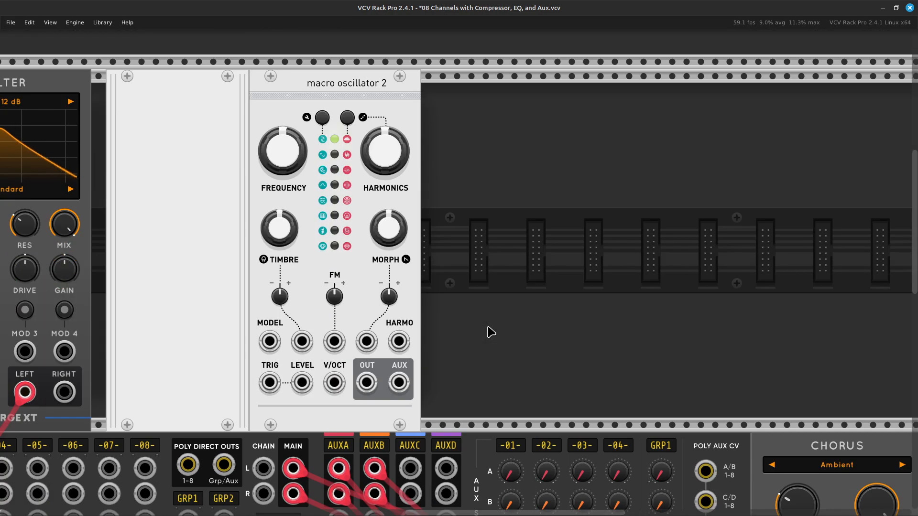
{"action": "scroll", "coordinate": [490, 333], "scroll_direction": "up", "scroll_amount": 2}
{"action": "scroll", "coordinate": [491, 332], "scroll_direction": "left", "scroll_amount": 3}
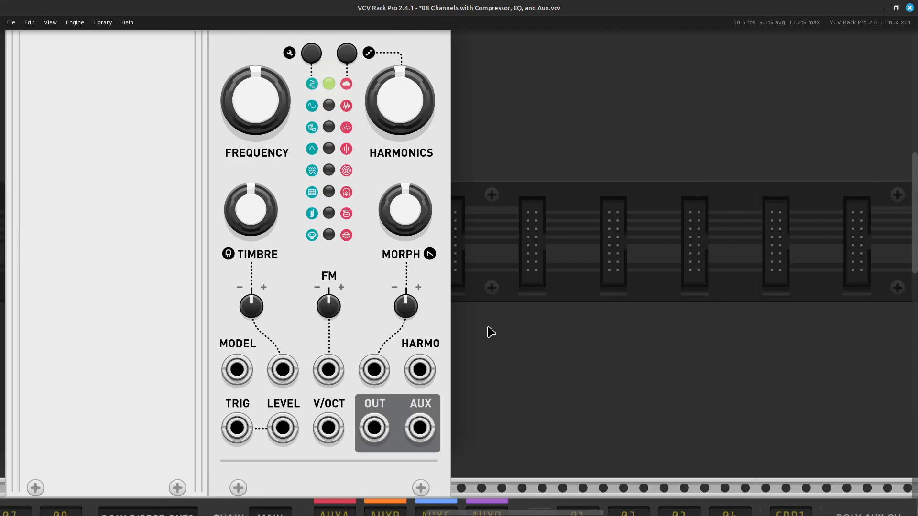
{"action": "scroll", "coordinate": [491, 332], "scroll_direction": "up", "scroll_amount": 3}
{"action": "scroll", "coordinate": [491, 333], "scroll_direction": "down", "scroll_amount": 2}
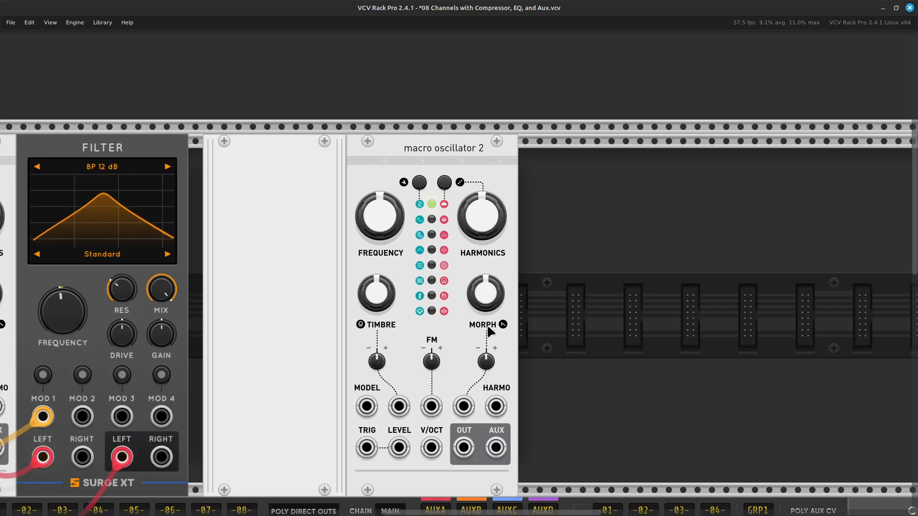
{"action": "scroll", "coordinate": [488, 324], "scroll_direction": "down", "scroll_amount": 3}
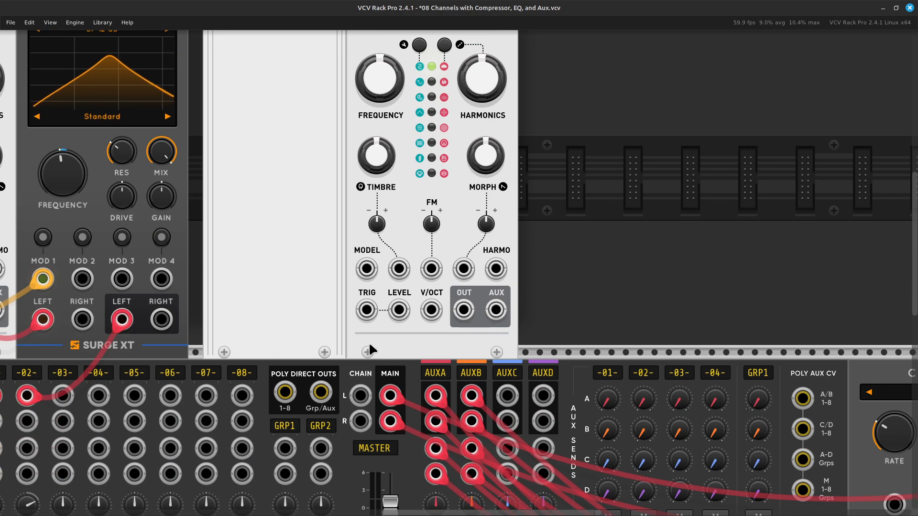
{"action": "right_click", "coordinate": [406, 340]}
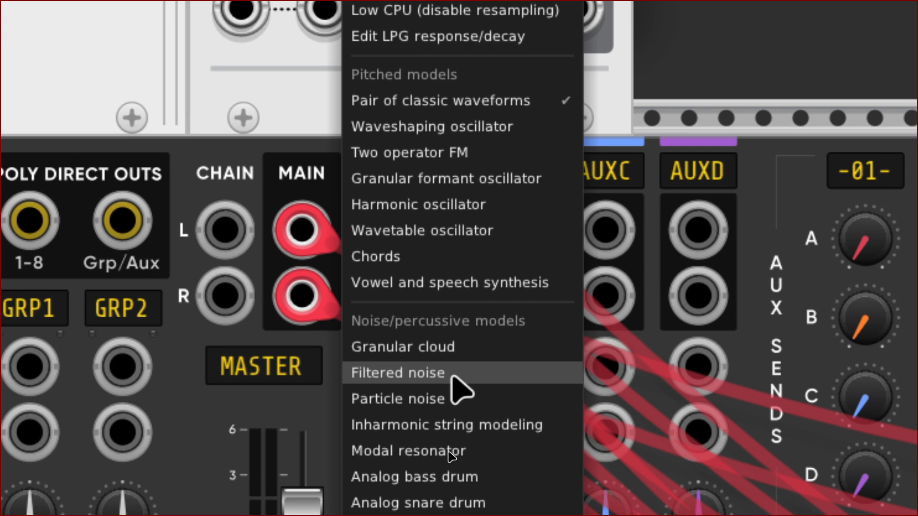
{"action": "left_click", "coordinate": [453, 352]}
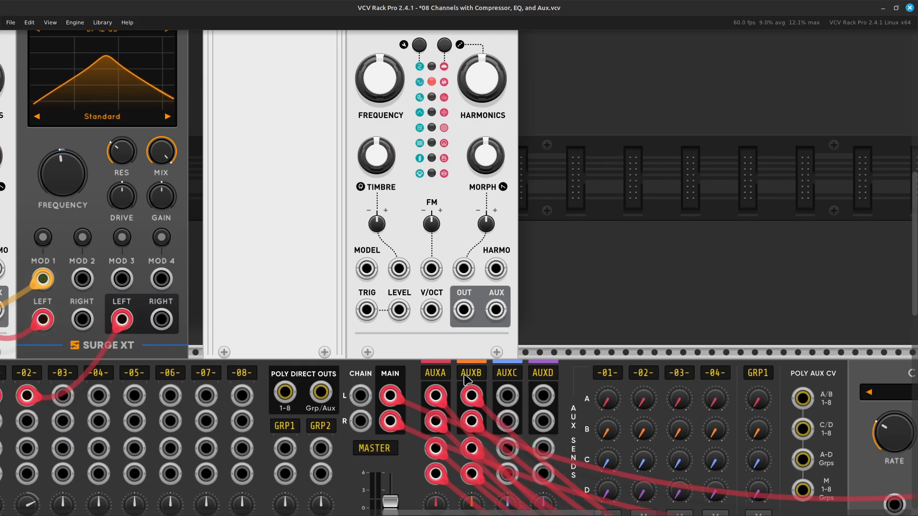
- Patch the new Macro Oscillator 2's OUT into mixer channel 3's left input with a red cable
{"action": "right_click", "coordinate": [463, 316]}
{"action": "scroll", "coordinate": [396, 424], "scroll_direction": "left", "scroll_amount": 10}
{"action": "left_click_drag", "start_coordinate": [493, 344], "coordinate": [484, 399]}
{"action": "key", "text": "Right"}
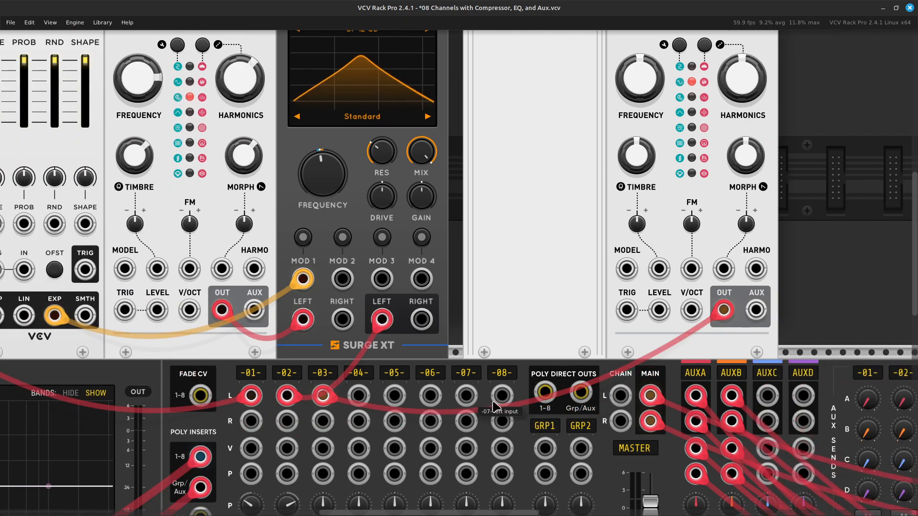
- Lower mixer channel 3's level fader to roughly the height of the faders on channels 1 and 2
{"action": "key", "text": "Up"}
{"action": "key", "text": "Down"}
{"action": "key", "text": "Left"}
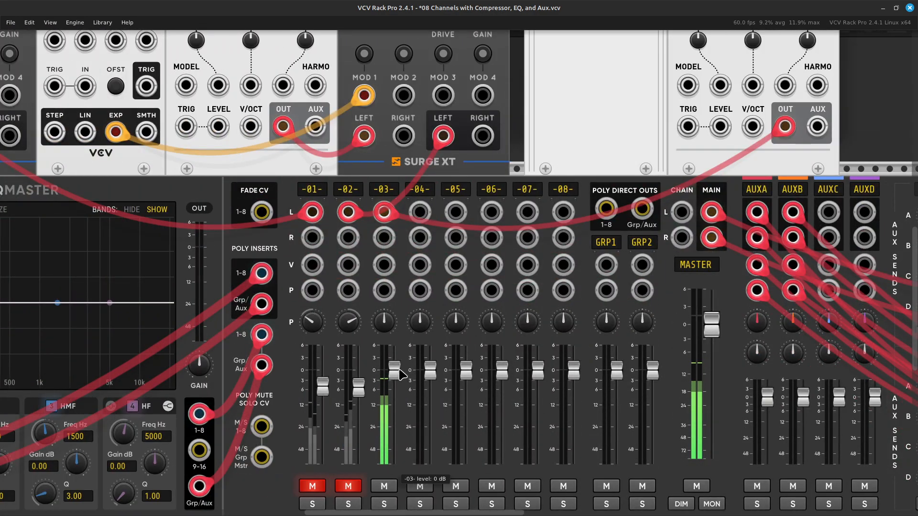
{"action": "left_click_drag", "start_coordinate": [395, 368], "coordinate": [395, 385]}
- On the filtered-noise Macro Oscillator 2, turn Timbre up to near its maximum and raise Frequency moderately above centre
{"action": "key", "text": "Right"}
{"action": "key", "text": "Up"}
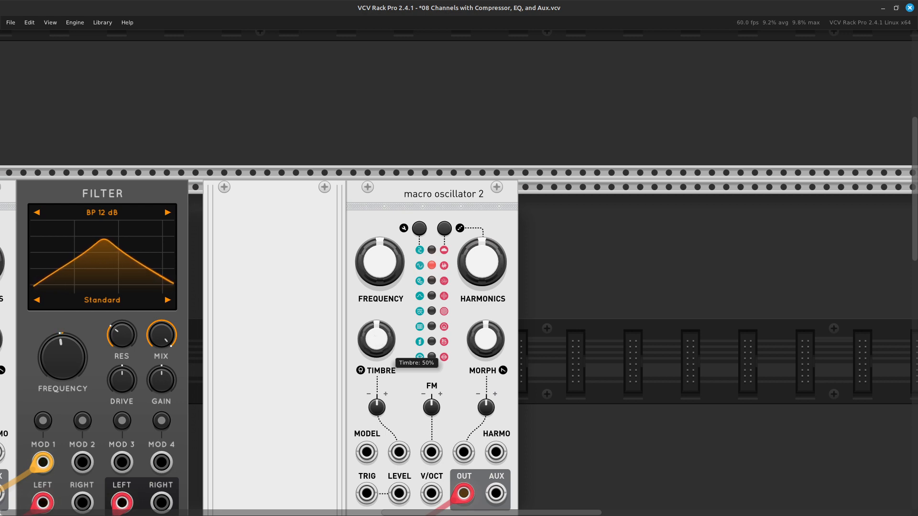
{"action": "left_click_drag", "start_coordinate": [376, 339], "coordinate": [376, 369]}
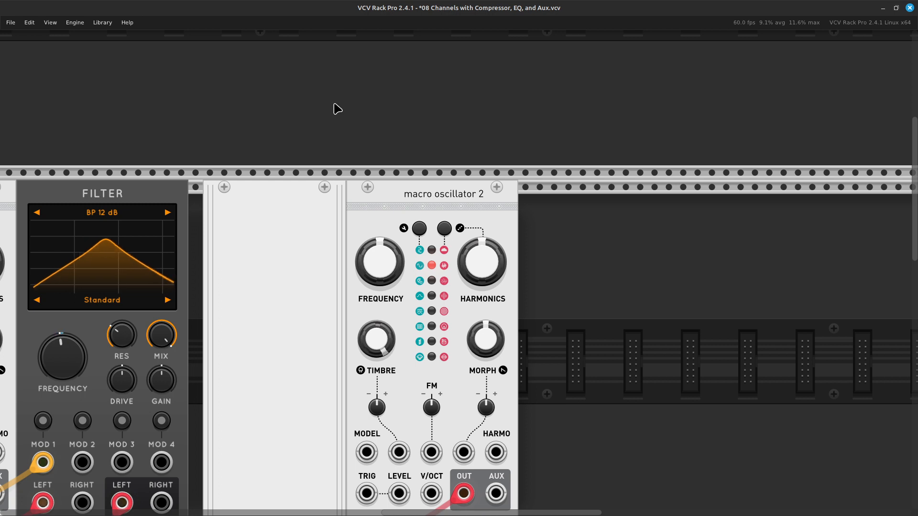
{"action": "mouse_move", "coordinate": [375, 253]}
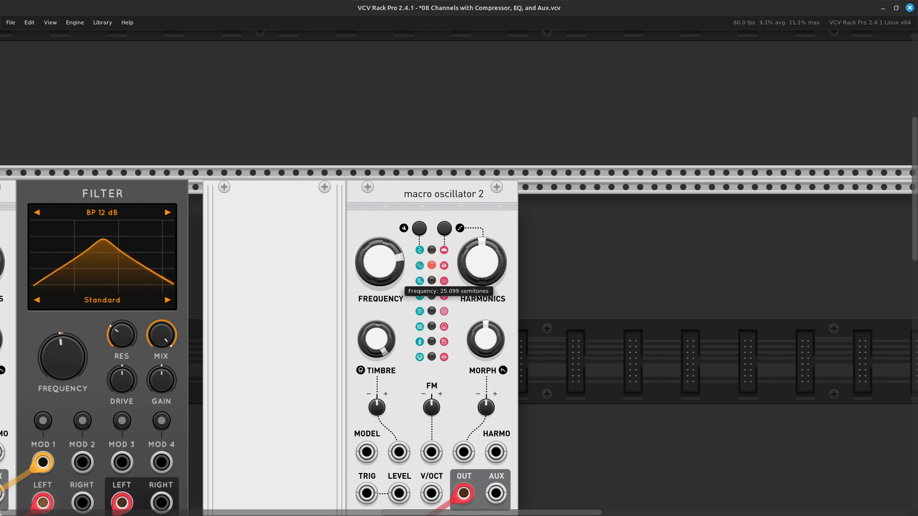
{"action": "mouse_move", "coordinate": [379, 262]}
{"action": "left_mouse_down"}
{"action": "mouse_move", "coordinate": [379, 248]}
{"action": "mouse_move", "coordinate": [379, 260]}
{"action": "left_mouse_up"}
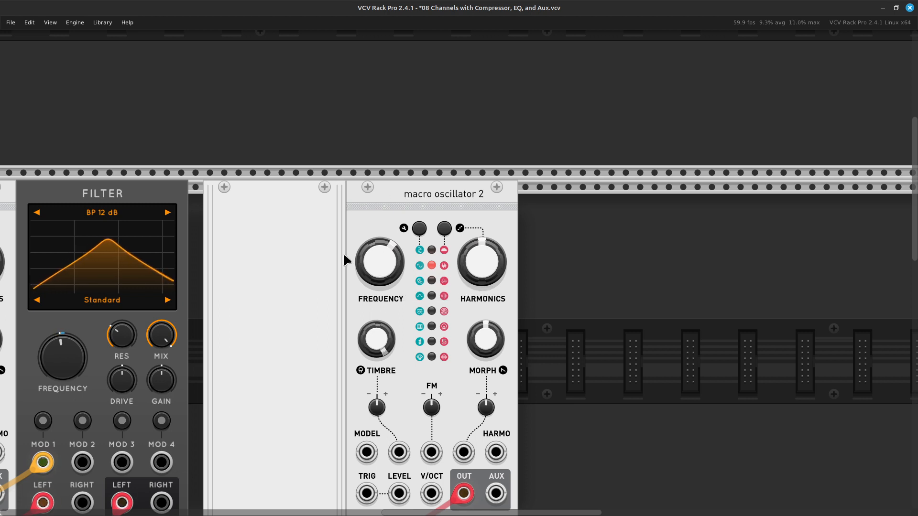
- On the filtered-noise Macro Oscillator 2, try Frequency at about 8.2 semitones and Harmonics at about 63%
{"action": "mouse_move", "coordinate": [389, 254]}
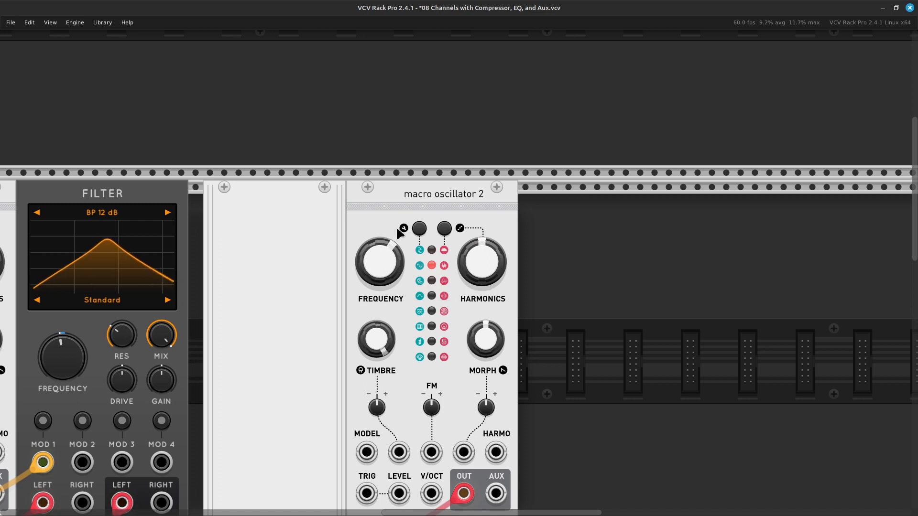
{"action": "left_click_drag", "start_coordinate": [384, 270], "coordinate": [383, 287]}
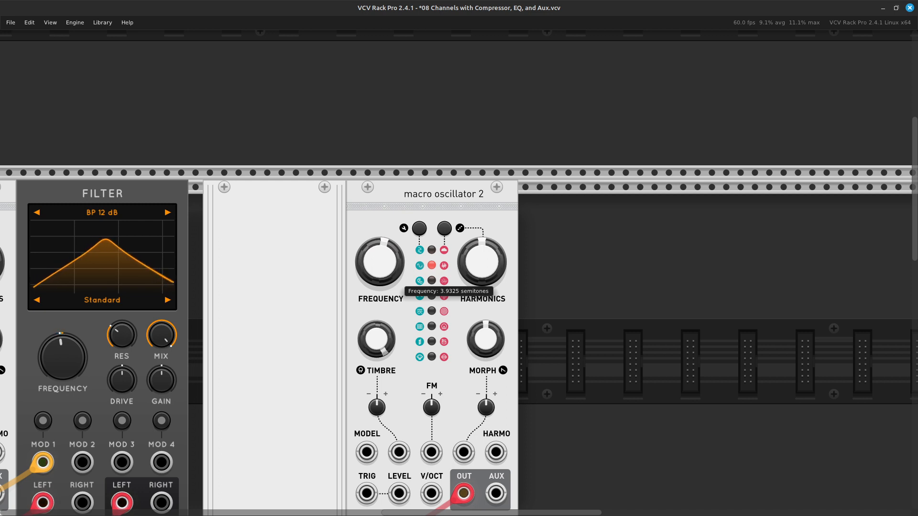
{"action": "left_click_drag", "start_coordinate": [379, 262], "coordinate": [380, 254]}
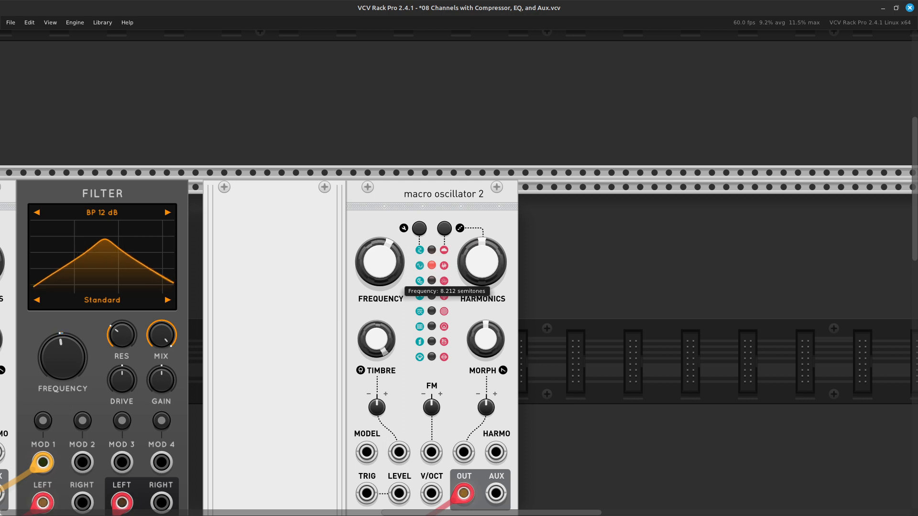
{"action": "left_click_drag", "start_coordinate": [485, 247], "coordinate": [485, 279]}
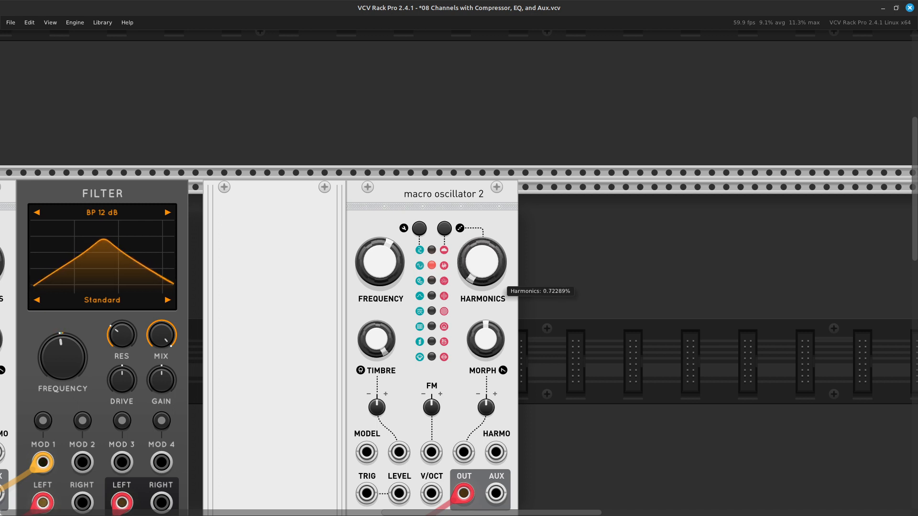
{"action": "left_click_drag", "start_coordinate": [485, 279], "coordinate": [485, 231]}
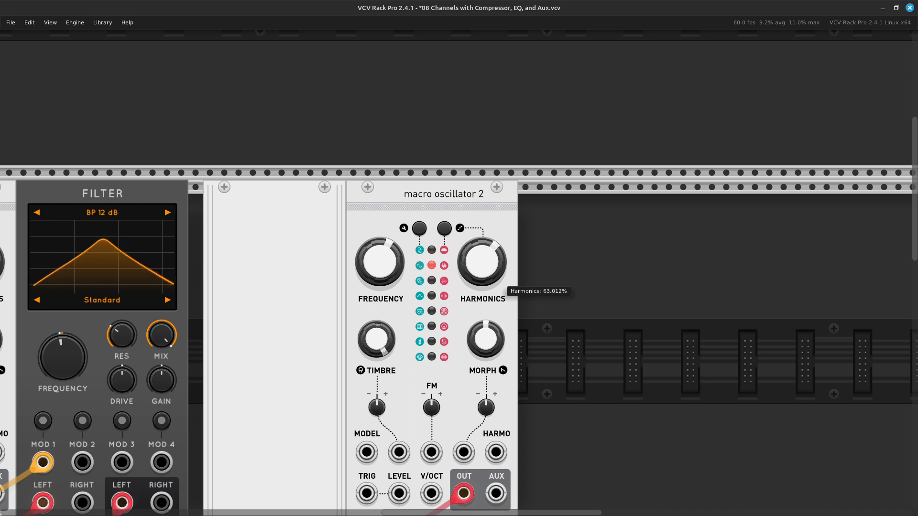
{"action": "left_click_drag", "start_coordinate": [485, 232], "coordinate": [485, 252]}
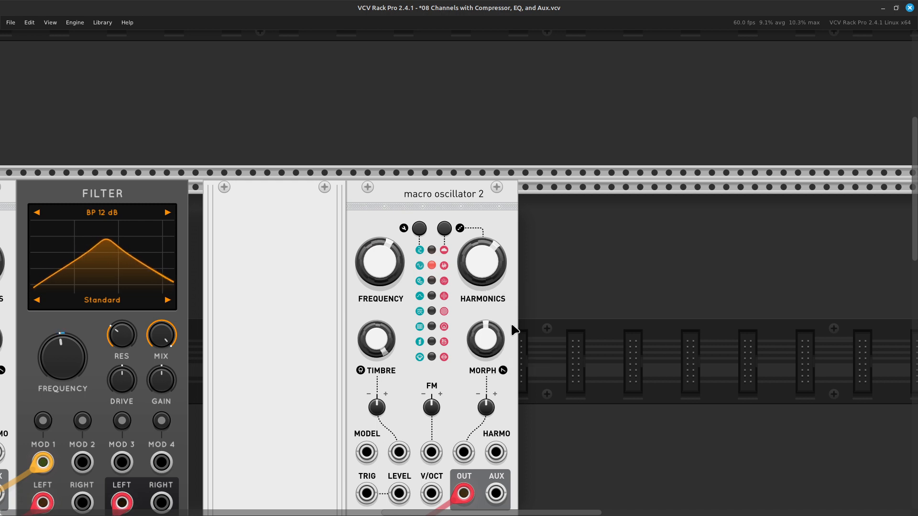
- On the filtered-noise Macro Oscillator 2, set Morph to about 20%, Frequency to about 1.85 semitones and Harmonics to about 77%
{"action": "left_click_drag", "start_coordinate": [487, 345], "coordinate": [487, 387]}
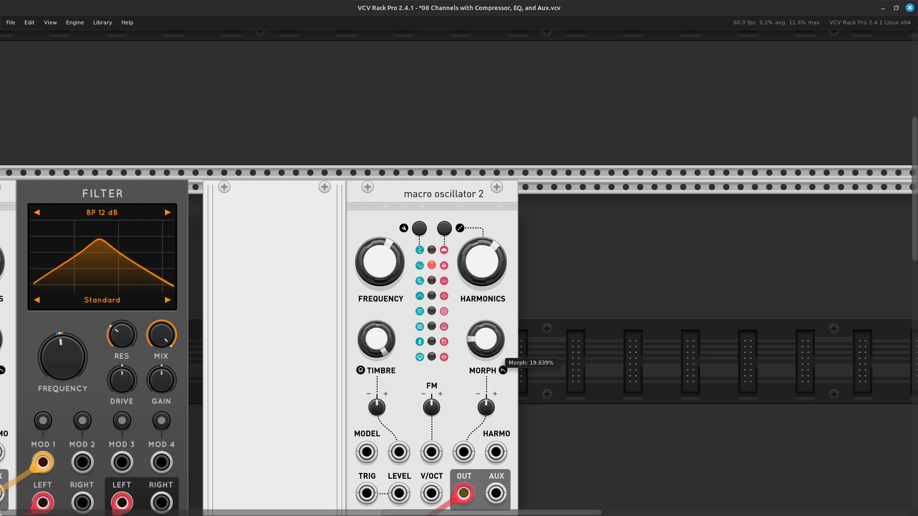
{"action": "mouse_move", "coordinate": [488, 387]}
{"action": "left_mouse_down"}
{"action": "mouse_move", "coordinate": [488, 414]}
{"action": "mouse_move", "coordinate": [487, 387]}
{"action": "left_mouse_up"}
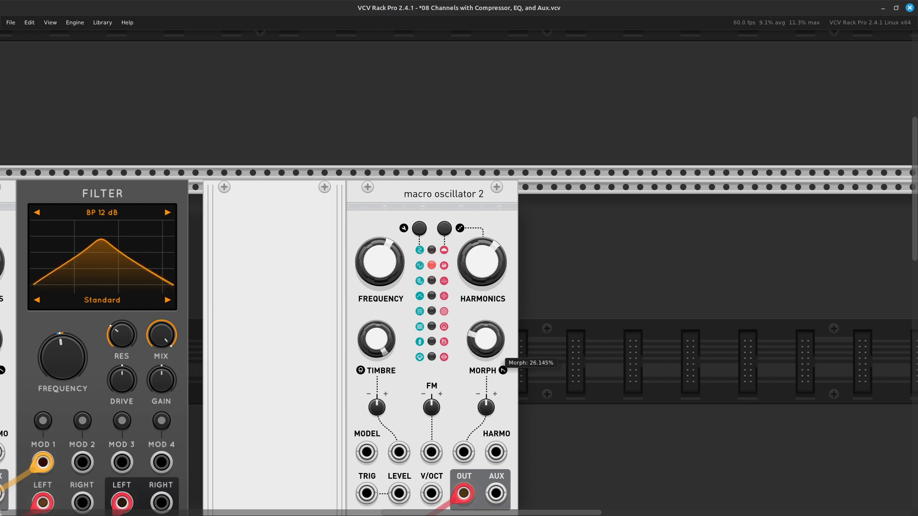
{"action": "mouse_move", "coordinate": [488, 376]}
{"action": "left_mouse_down"}
{"action": "mouse_move", "coordinate": [488, 367]}
{"action": "mouse_move", "coordinate": [487, 379]}
{"action": "left_mouse_up"}
{"action": "mouse_move", "coordinate": [371, 248]}
{"action": "left_mouse_down"}
{"action": "mouse_move", "coordinate": [372, 225]}
{"action": "mouse_move", "coordinate": [372, 246]}
{"action": "left_mouse_up"}
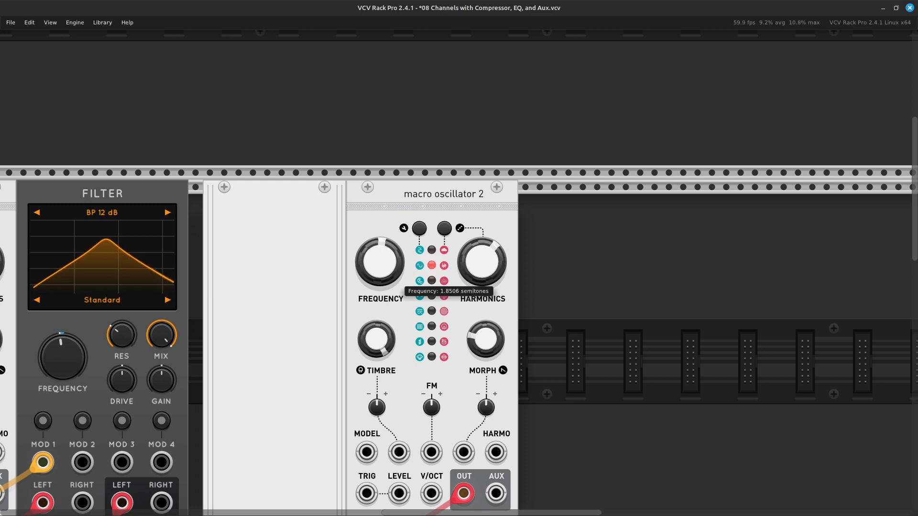
{"action": "left_click_drag", "start_coordinate": [484, 334], "coordinate": [484, 342]}
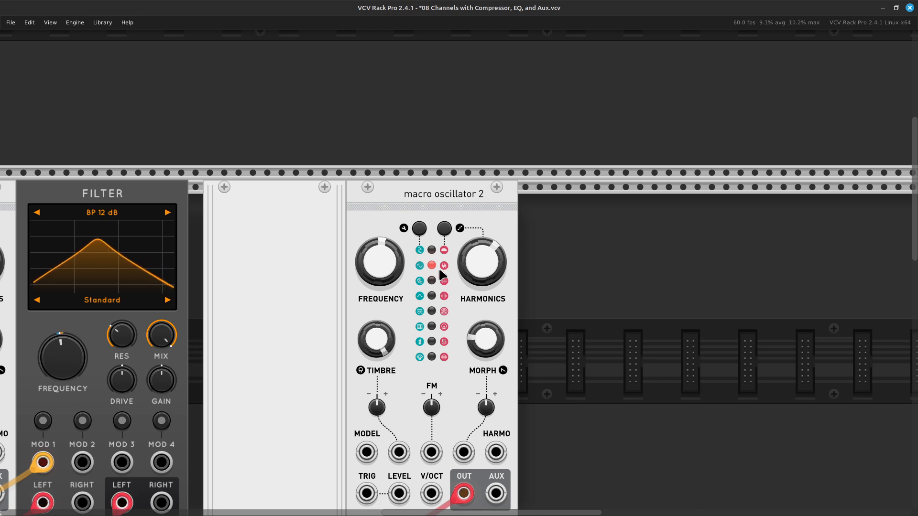
{"action": "mouse_move", "coordinate": [481, 262]}
{"action": "left_click_drag", "start_coordinate": [481, 262], "coordinate": [481, 250]}
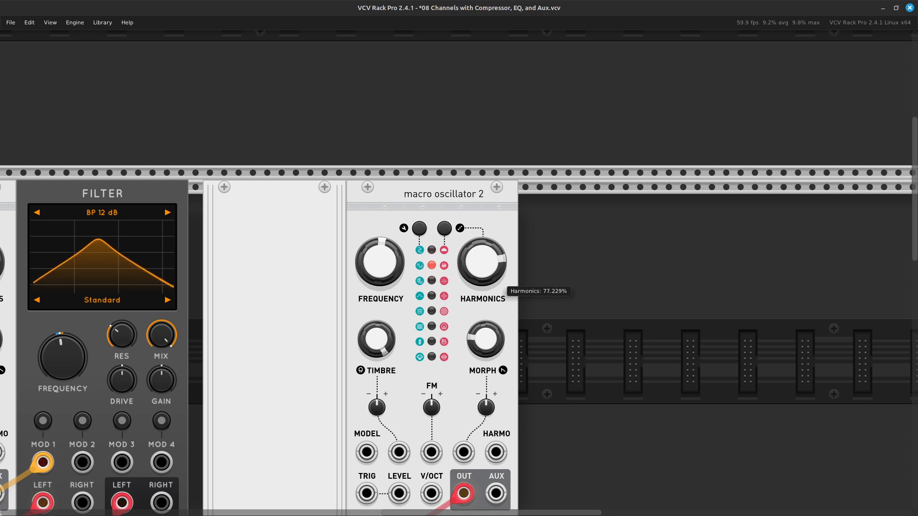
- Find the Surge XT Filter by searching modules for "vcf" and place it directly beside the filtered-noise Macro Oscillator 2
{"action": "key", "text": "Right"}
{"action": "key", "text": "Right"}
{"action": "key", "text": "Down"}
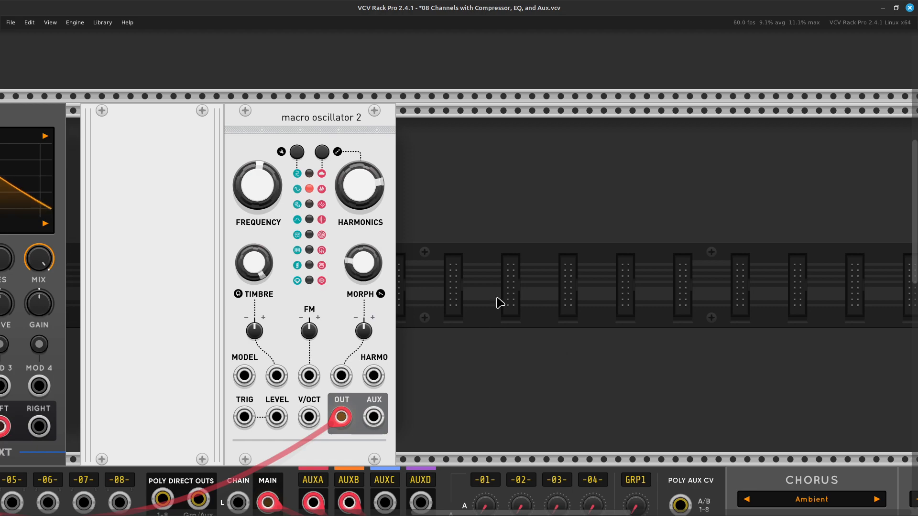
{"action": "right_click", "coordinate": [500, 263]}
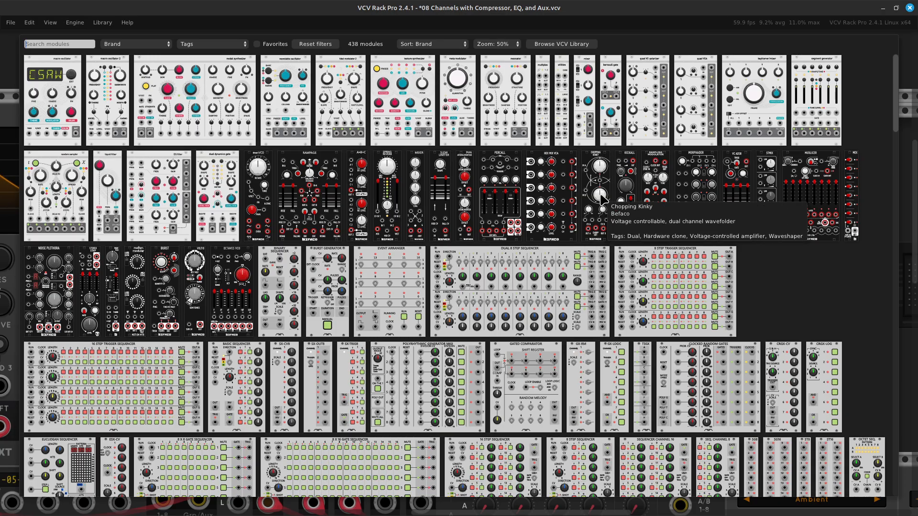
{"action": "type", "text": "vcf"}
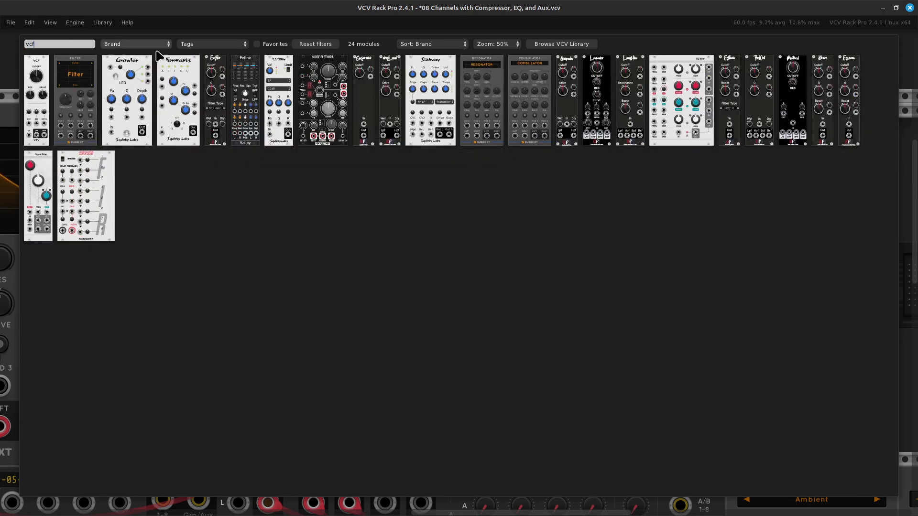
{"action": "left_click", "coordinate": [77, 128]}
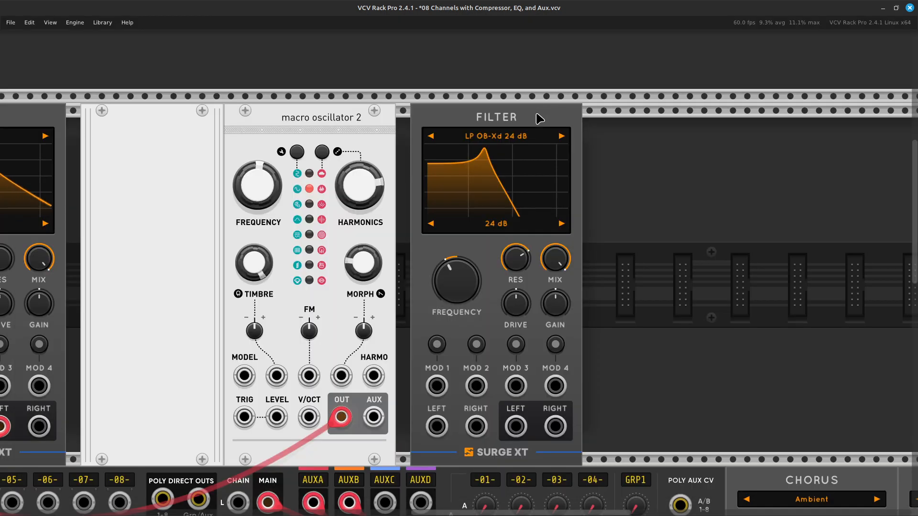
{"action": "left_click_drag", "start_coordinate": [540, 116], "coordinate": [459, 136]}
- Insert the new Filter between the oscillator's OUT and mixer channel 3, using its left input and left output with red cables
{"action": "scroll", "coordinate": [459, 136], "scroll_direction": "left", "scroll_amount": 3}
{"action": "scroll", "coordinate": [456, 215], "scroll_direction": "down", "scroll_amount": 4}
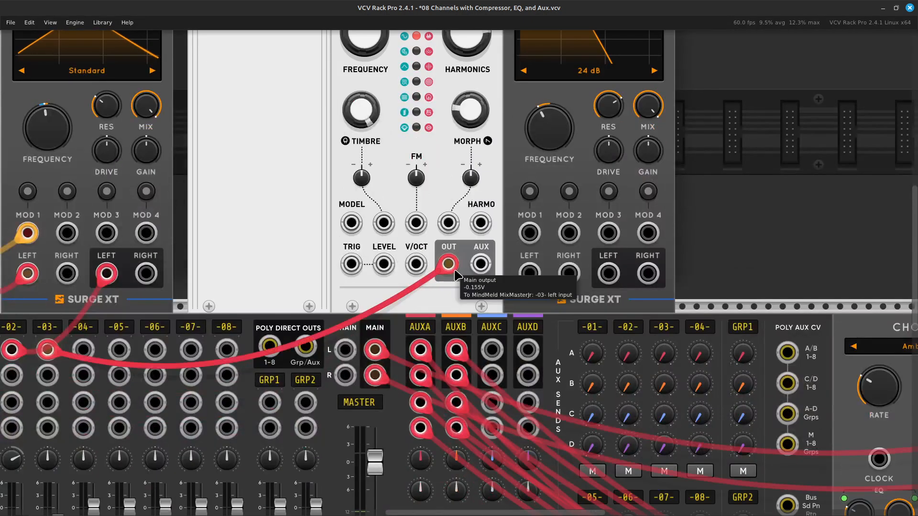
{"action": "left_click_drag", "start_coordinate": [449, 263], "coordinate": [617, 283]}
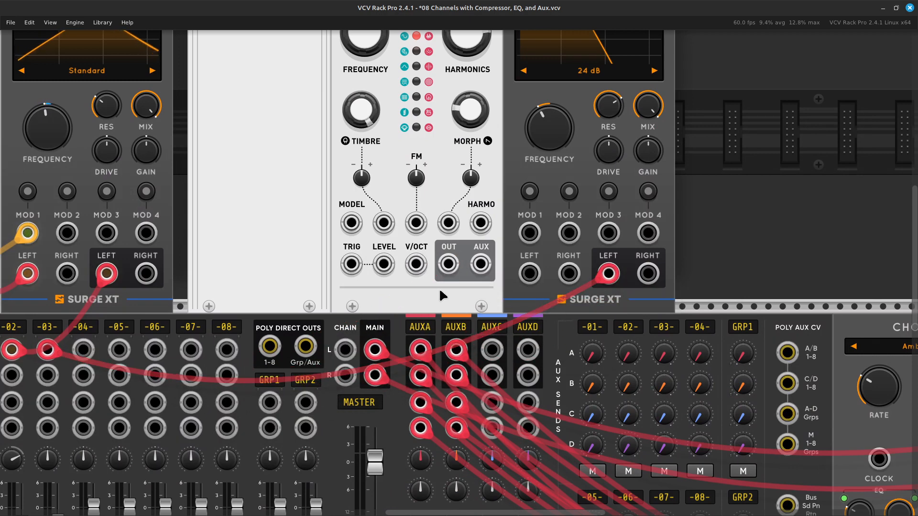
{"action": "right_click", "coordinate": [447, 264]}
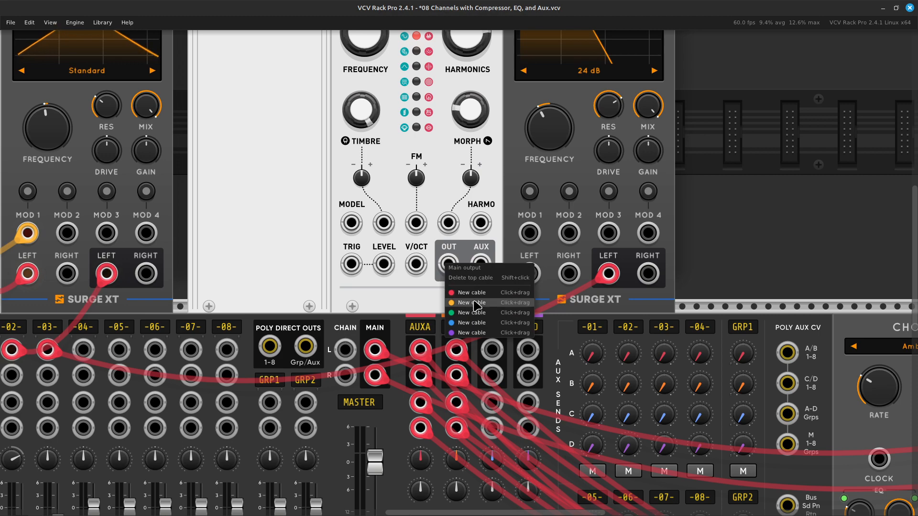
{"action": "left_click_drag", "start_coordinate": [481, 292], "coordinate": [529, 273]}
- Set the new Filter's model to HP OB-Xd 12 dB
{"action": "scroll", "coordinate": [540, 282], "scroll_direction": "up", "scroll_amount": 5}
{"action": "scroll", "coordinate": [539, 264], "scroll_direction": "right", "scroll_amount": 2}
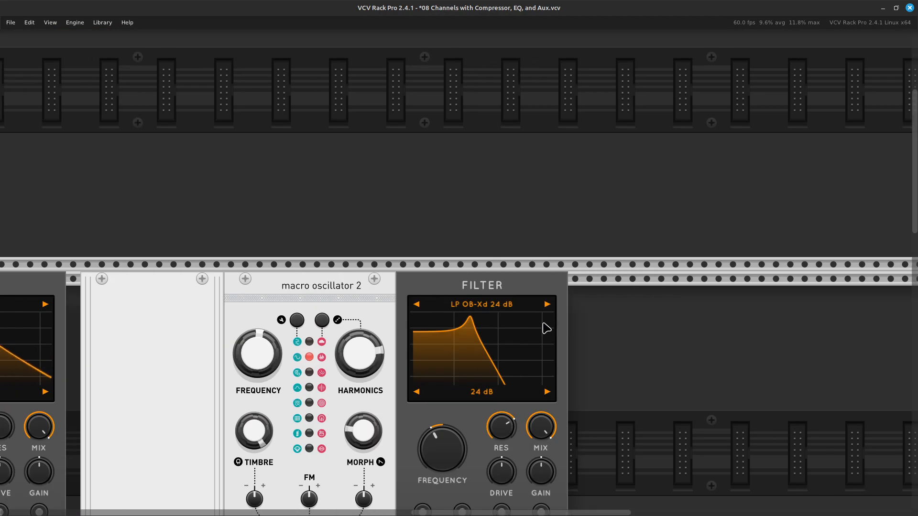
{"action": "scroll", "coordinate": [543, 325], "scroll_direction": "down", "scroll_amount": 1}
{"action": "scroll", "coordinate": [543, 342], "scroll_direction": "down", "scroll_amount": 1}
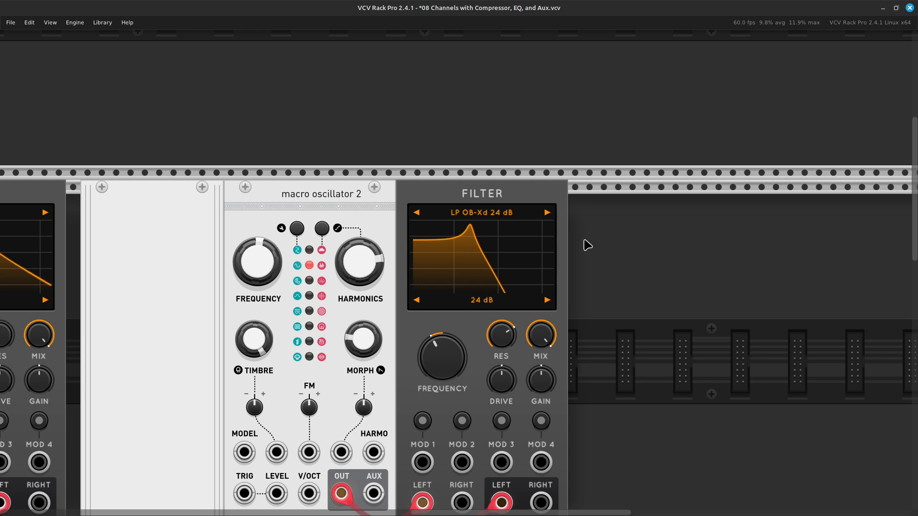
{"action": "left_click", "coordinate": [549, 217]}
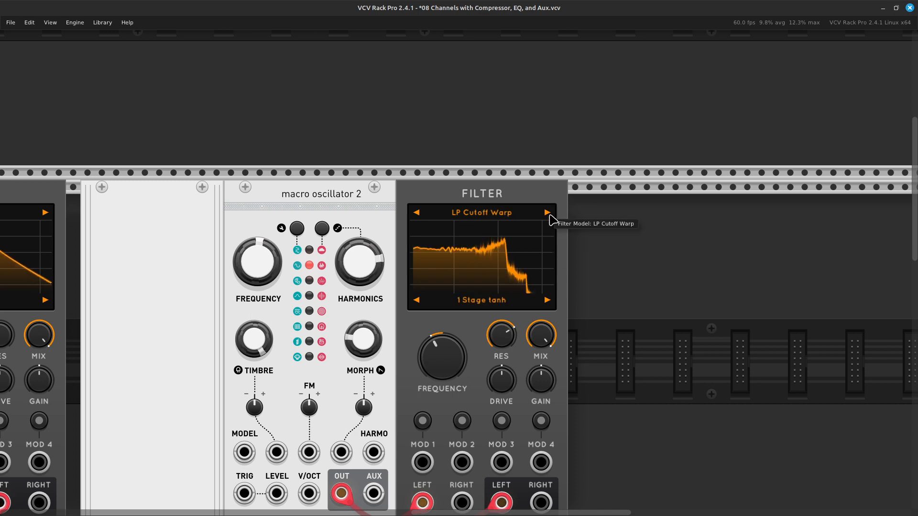
{"action": "left_click", "coordinate": [550, 217]}
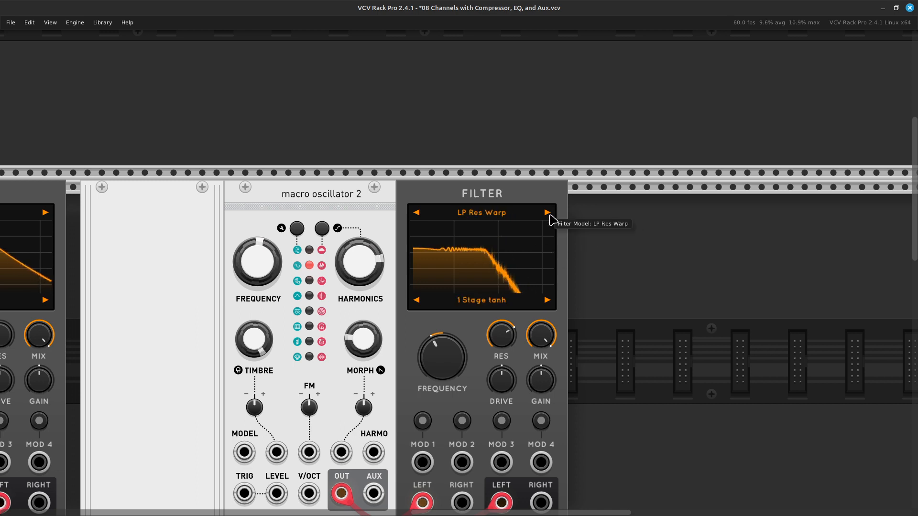
{"action": "left_click", "coordinate": [549, 218]}
{"action": "left_click", "coordinate": [550, 218]}
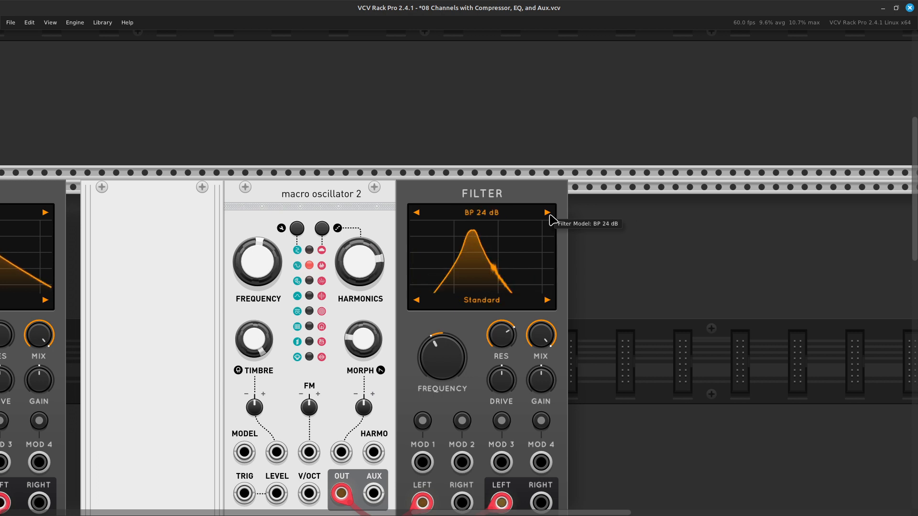
{"action": "left_click", "coordinate": [549, 217]}
{"action": "left_click", "coordinate": [550, 218]}
{"action": "left_click", "coordinate": [550, 218]}
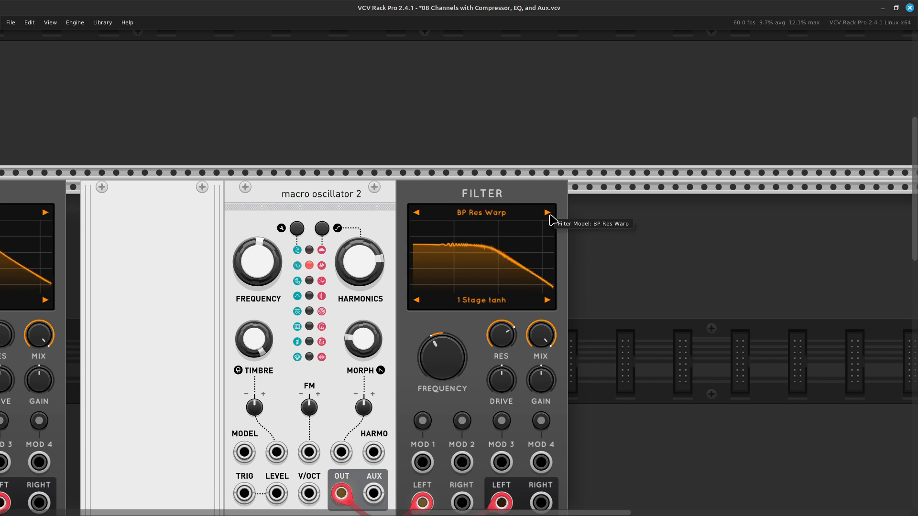
{"action": "left_click", "coordinate": [550, 217]}
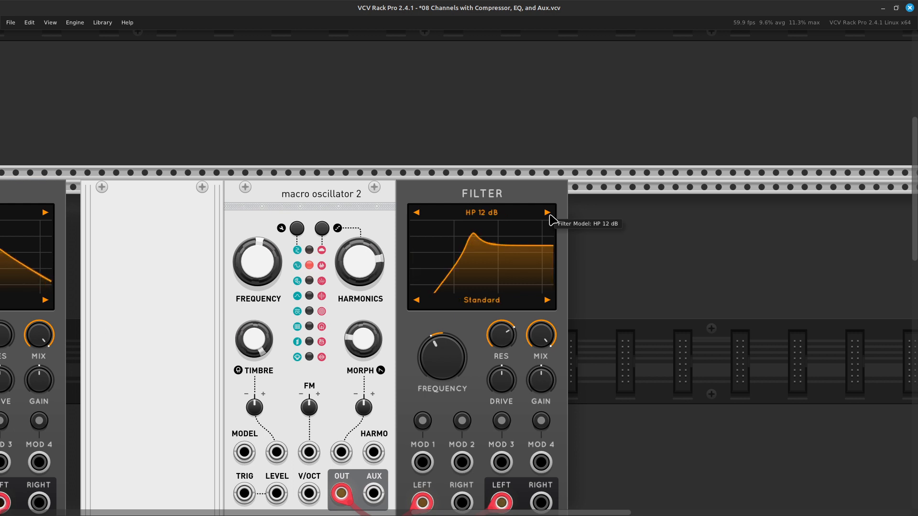
{"action": "left_click", "coordinate": [550, 218]}
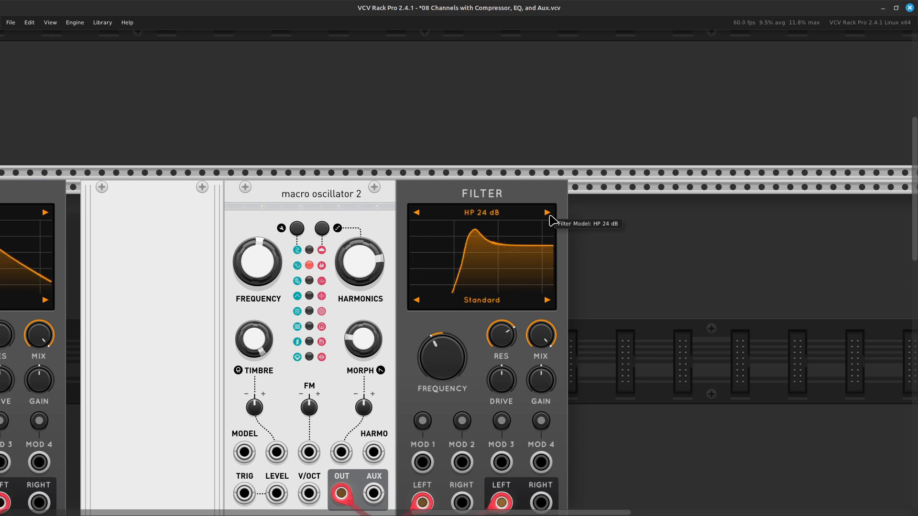
{"action": "left_click", "coordinate": [550, 218]}
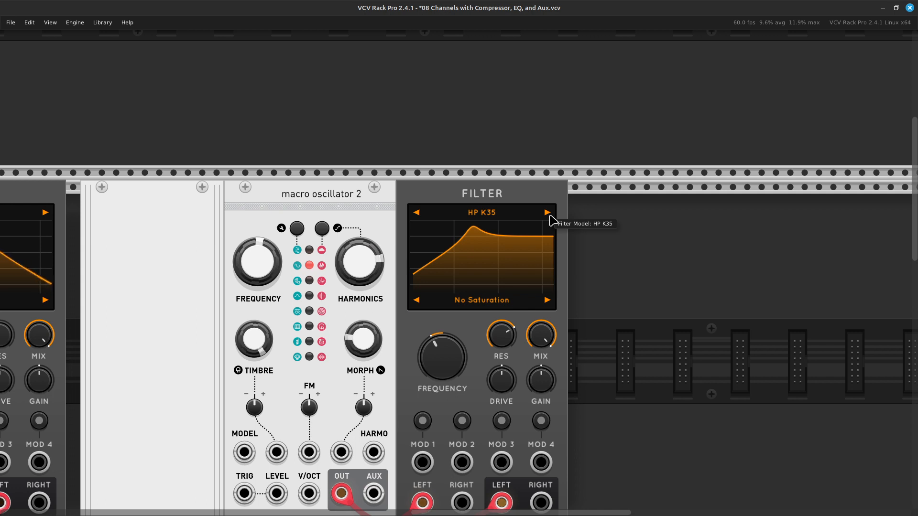
{"action": "left_click", "coordinate": [550, 218]}
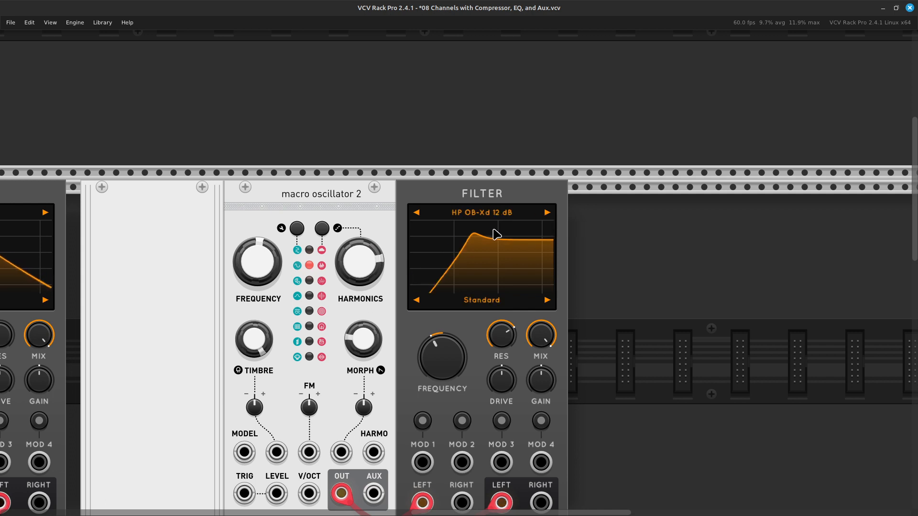
- Set the new Filter's Frequency to about 755 Hz and lower its Resonance to slightly above centre
{"action": "left_click_drag", "start_coordinate": [442, 357], "coordinate": [442, 340]}
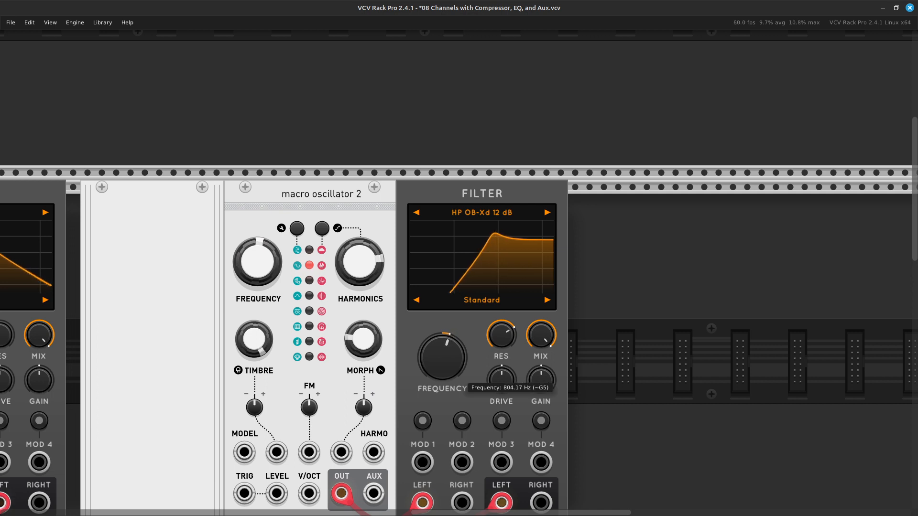
{"action": "left_click_drag", "start_coordinate": [443, 340], "coordinate": [443, 339]}
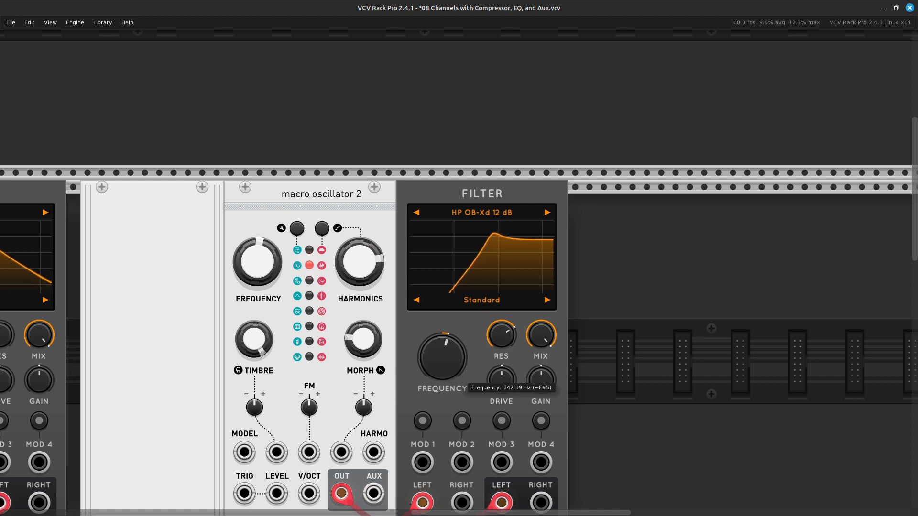
{"action": "mouse_move", "coordinate": [442, 357]}
{"action": "left_mouse_down"}
{"action": "mouse_move", "coordinate": [442, 383]}
{"action": "mouse_move", "coordinate": [444, 366]}
{"action": "left_mouse_up"}
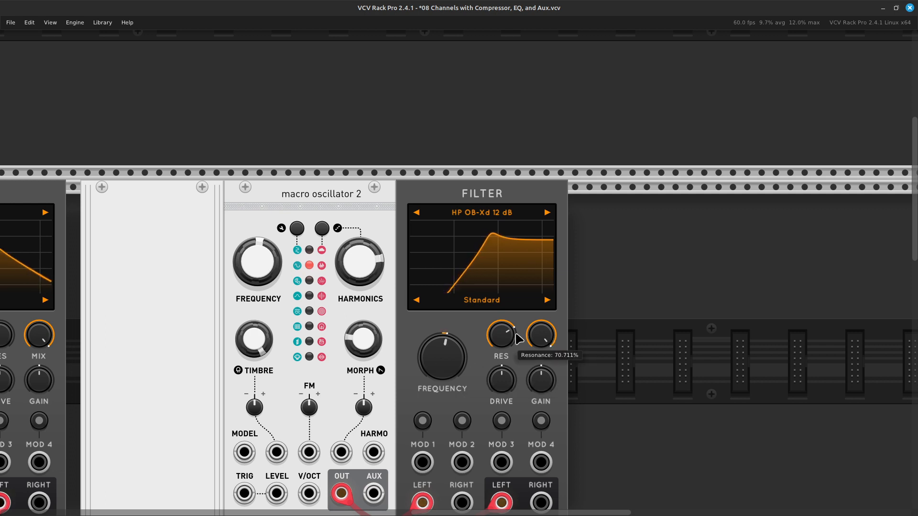
{"action": "left_click_drag", "start_coordinate": [504, 337], "coordinate": [504, 340]}
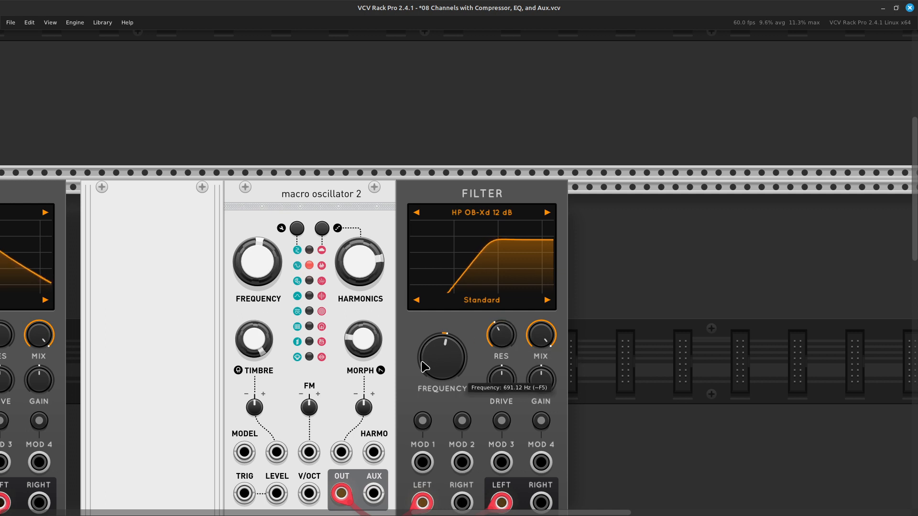
{"action": "left_click_drag", "start_coordinate": [448, 369], "coordinate": [448, 374]}
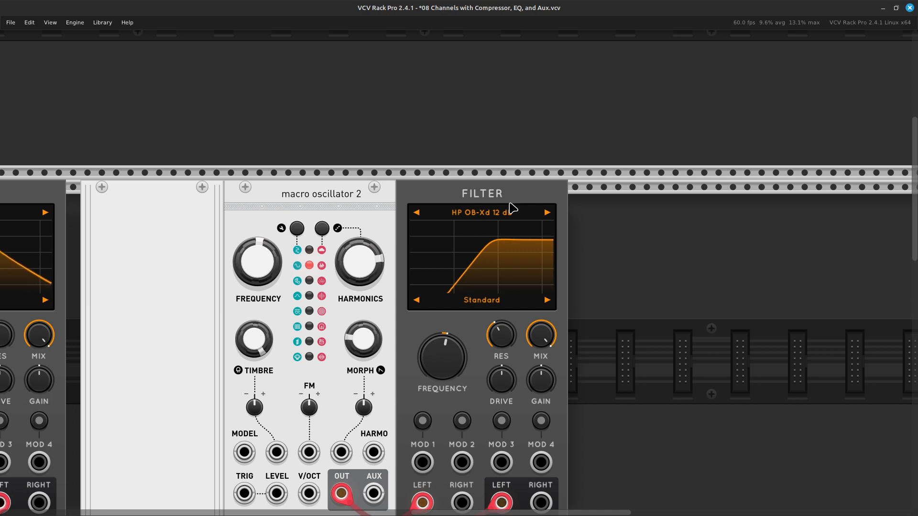
{"action": "left_click_drag", "start_coordinate": [502, 336], "coordinate": [502, 337]}
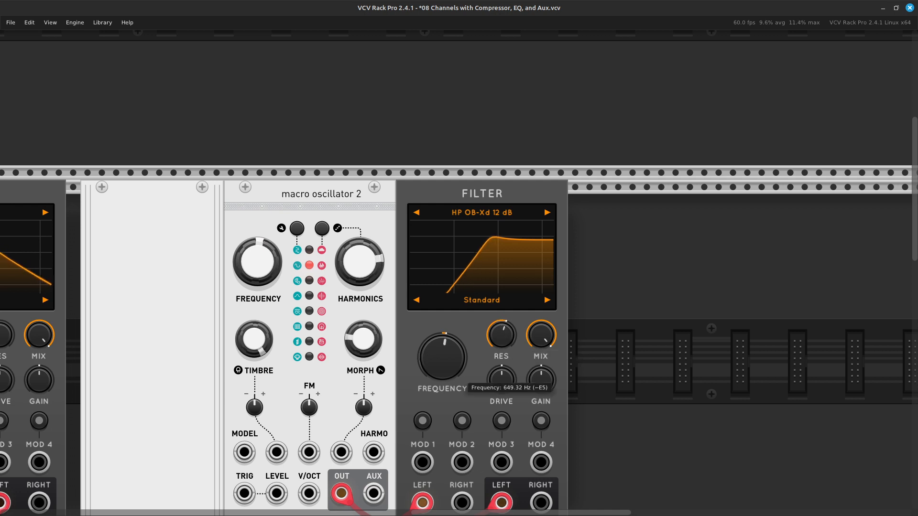
{"action": "left_click_drag", "start_coordinate": [442, 358], "coordinate": [442, 364]}
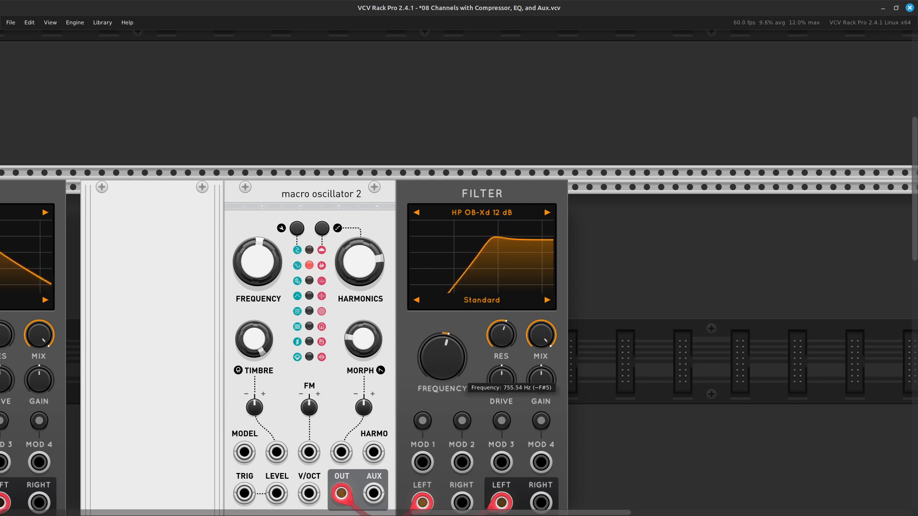
- Audition a lower cutoff of about 520 Hz on the high-pass Filter and raise its Frequency back up slightly
{"action": "left_click_drag", "start_coordinate": [442, 357], "coordinate": [442, 354]}
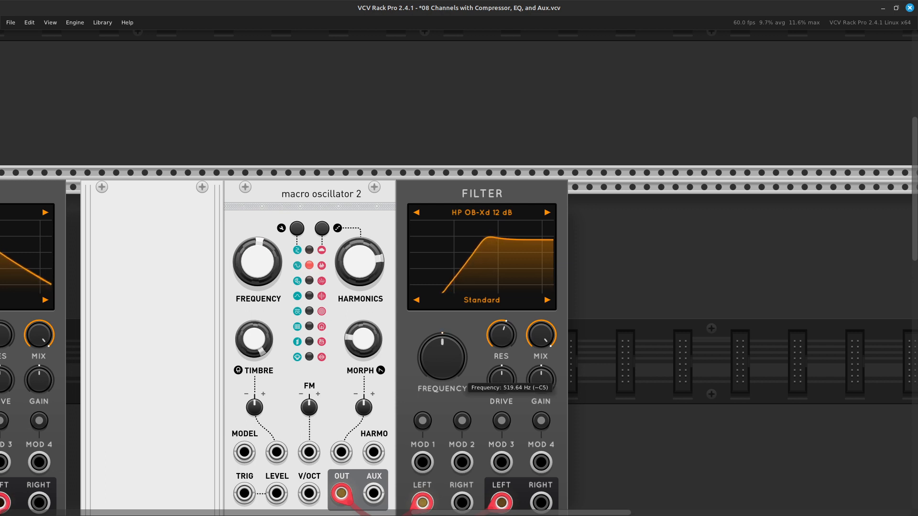
{"action": "left_click_drag", "start_coordinate": [442, 358], "coordinate": [442, 356]}
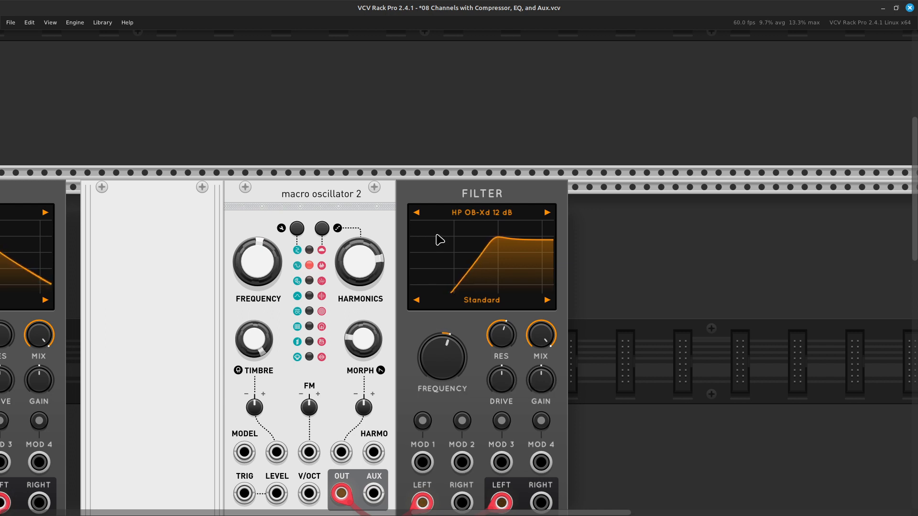
- Move the filtered-noise Macro Oscillator 2 and its high-pass Filter together to the right, leaving room for a module beside the blank panel
{"action": "left_click", "coordinate": [510, 194]}
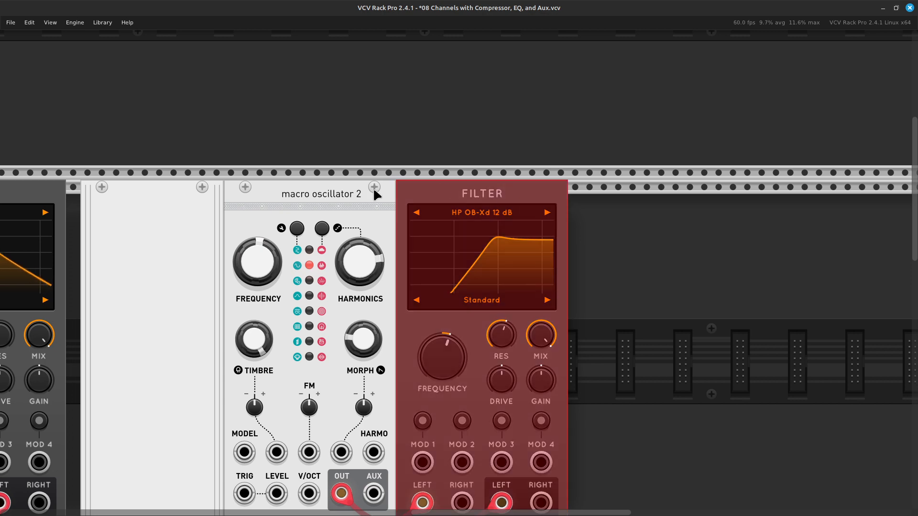
{"action": "left_click", "coordinate": [360, 190], "text": "ctrl"}
{"action": "left_click_drag", "start_coordinate": [361, 190], "coordinate": [599, 193]}
{"action": "left_click", "coordinate": [422, 342]}
- Find VCV Random by searching modules for "random", place it against the blank panel, and close up the oscillator and high-pass Filter beside it
{"action": "right_click", "coordinate": [410, 344]}
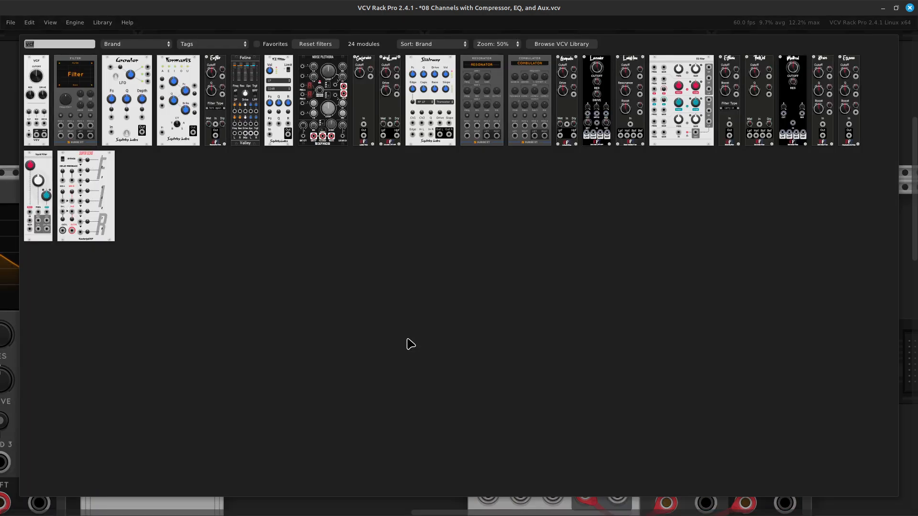
{"action": "key", "text": "BackSpace"}
{"action": "type", "text": "random"}
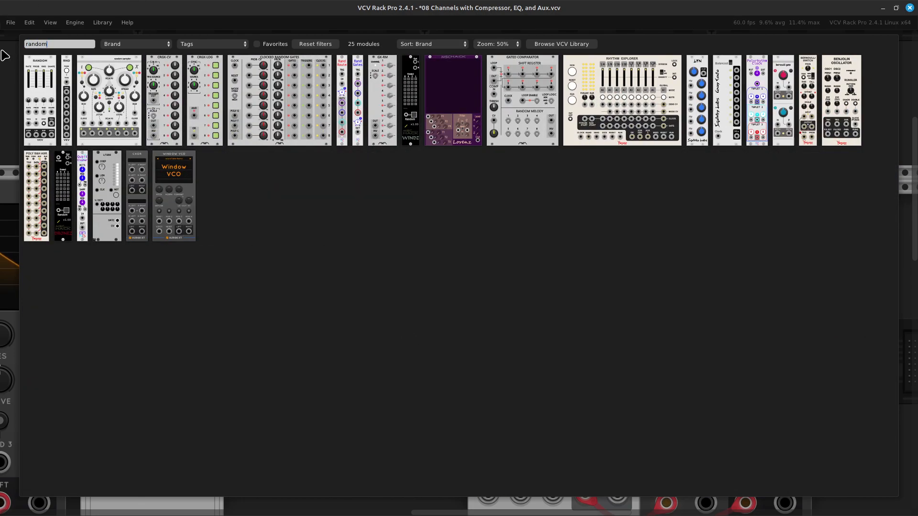
{"action": "left_click", "coordinate": [48, 73]}
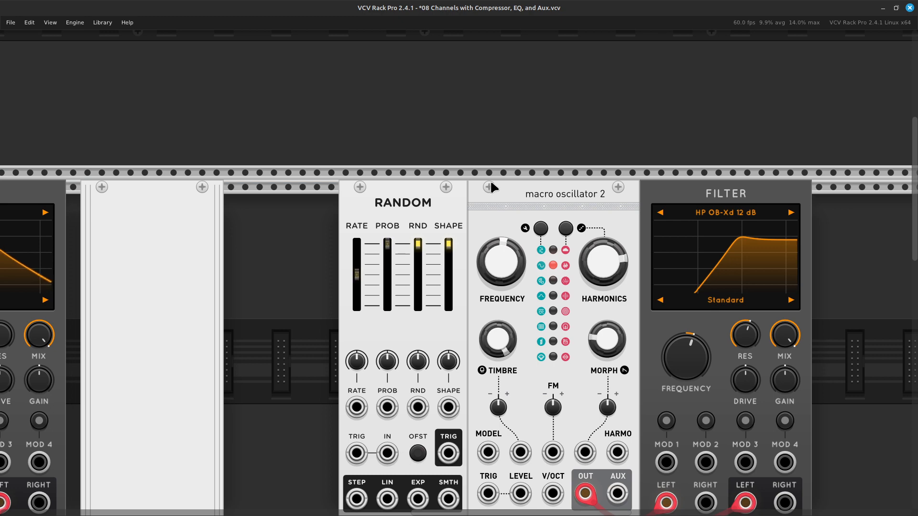
{"action": "left_click_drag", "start_coordinate": [424, 206], "coordinate": [293, 197]}
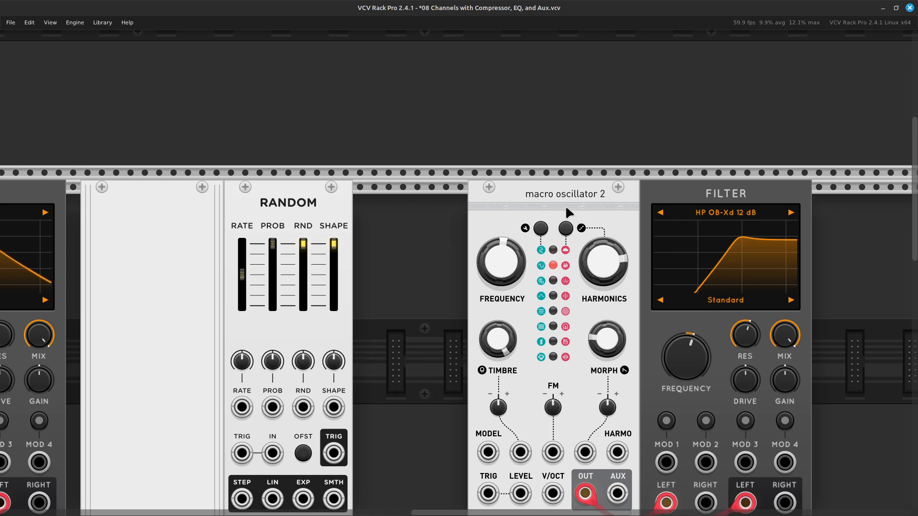
{"action": "left_click_drag", "start_coordinate": [565, 205], "coordinate": [431, 204]}
{"action": "left_click_drag", "start_coordinate": [752, 194], "coordinate": [637, 195]}
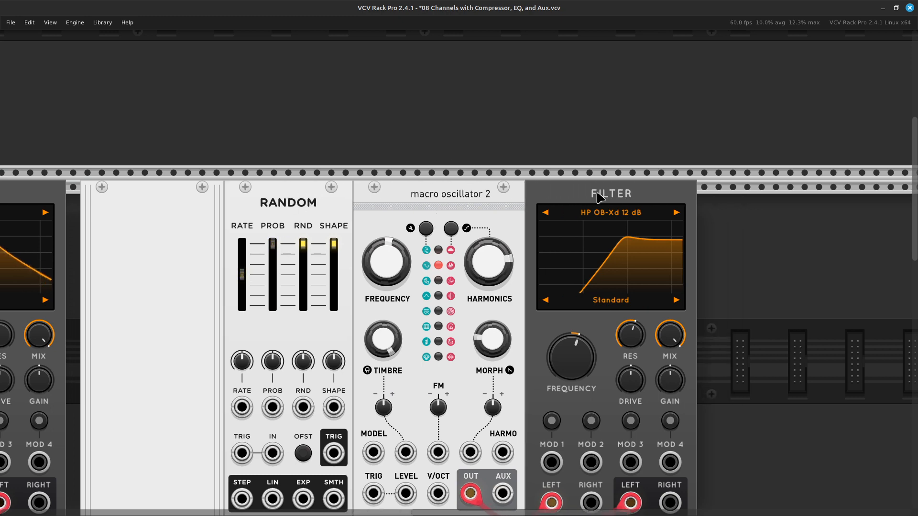
- Patch Random's SMTH output to the high-pass Filter's MOD 1 with a yellow cable and modulate Frequency by about 0.034 Oct/V
{"action": "scroll", "coordinate": [498, 148], "scroll_direction": "down", "scroll_amount": 3}
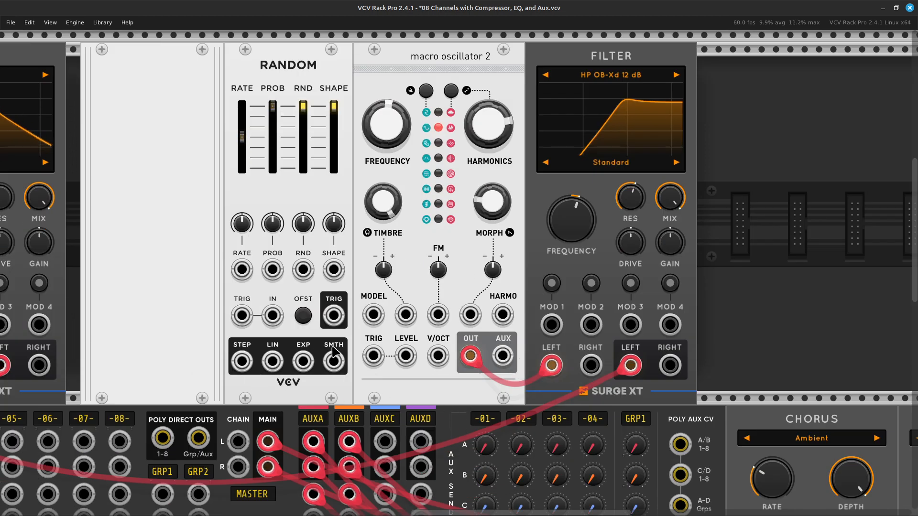
{"action": "right_click", "coordinate": [334, 366]}
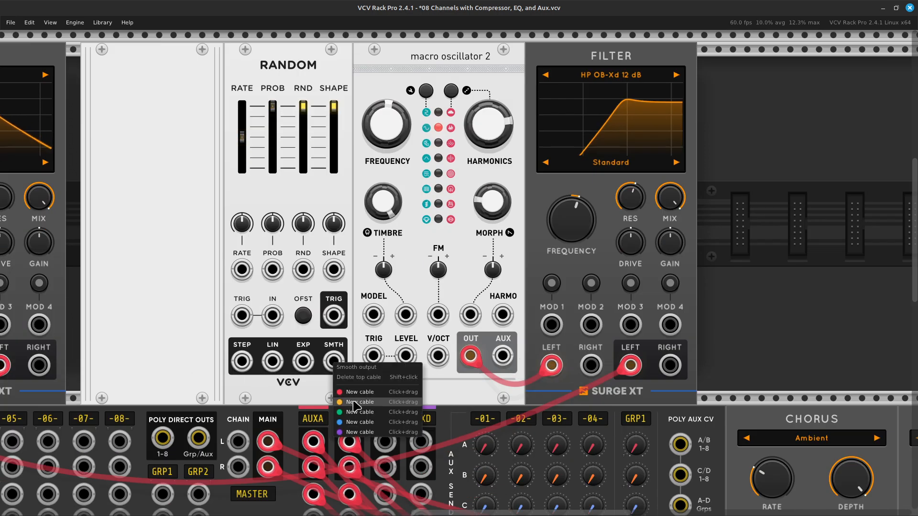
{"action": "left_click_drag", "start_coordinate": [359, 402], "coordinate": [558, 328]}
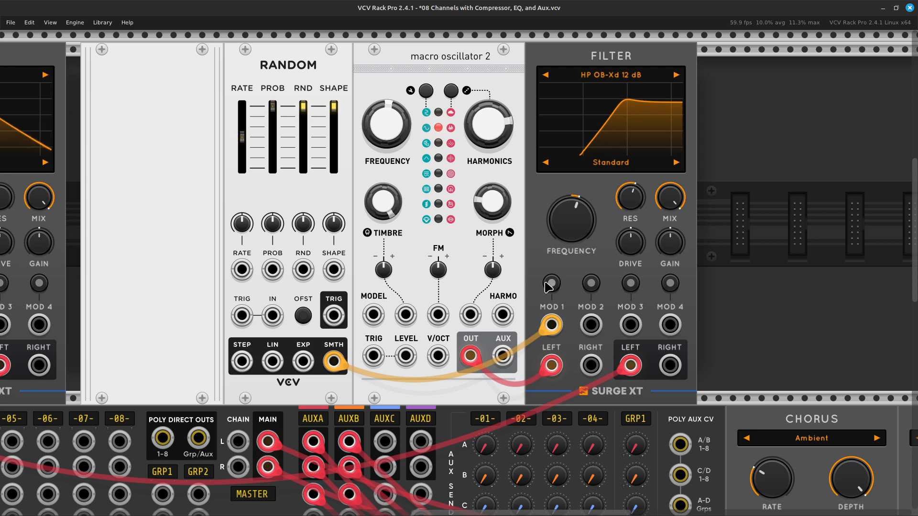
{"action": "left_click", "coordinate": [552, 284]}
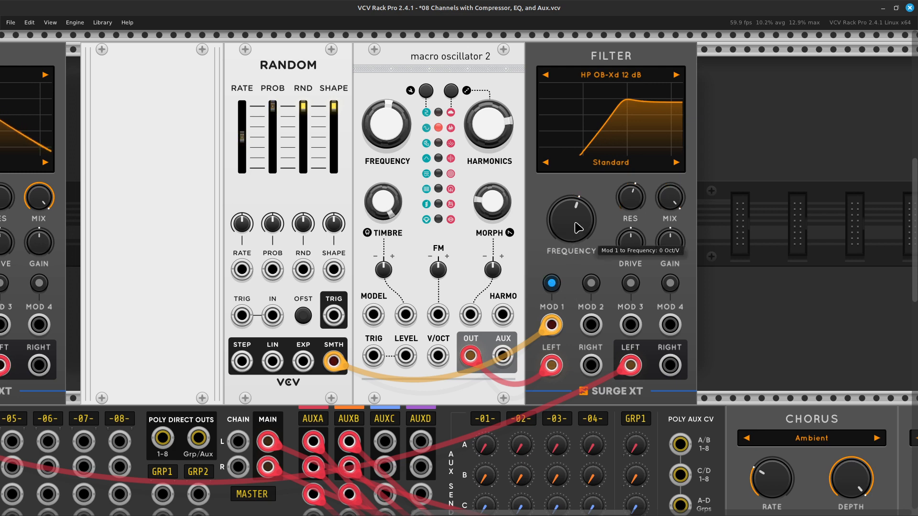
{"action": "left_click_drag", "start_coordinate": [572, 220], "coordinate": [572, 215]}
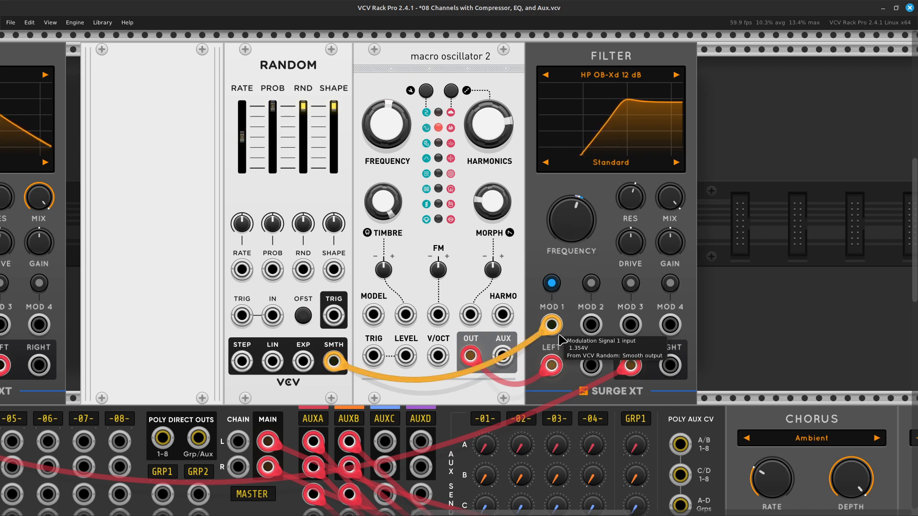
- Lower Random's clock rate to about 1.36 Hz, slightly increase the Filter's Mod 1 depth on Frequency, and exit modulation editing
{"action": "scroll", "coordinate": [286, 318], "scroll_direction": "up", "scroll_amount": 5}
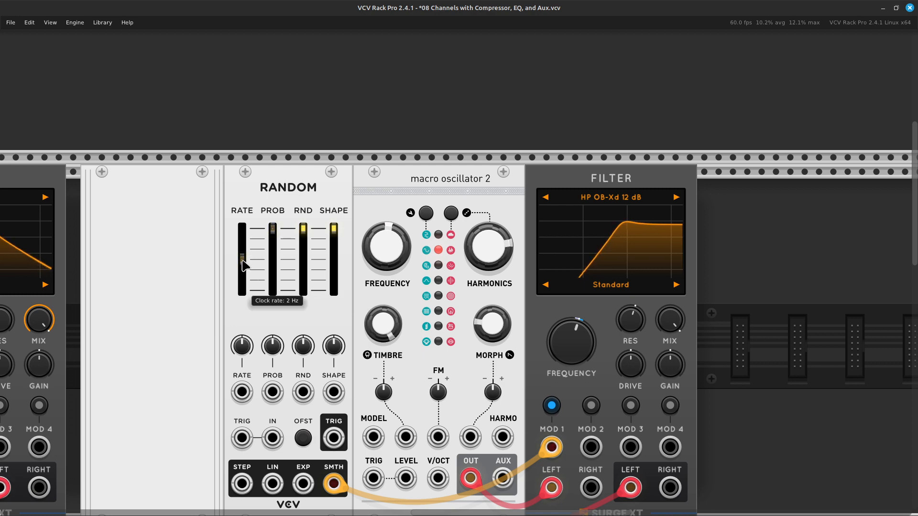
{"action": "left_click_drag", "start_coordinate": [244, 261], "coordinate": [246, 267]}
{"action": "mouse_move", "coordinate": [587, 364]}
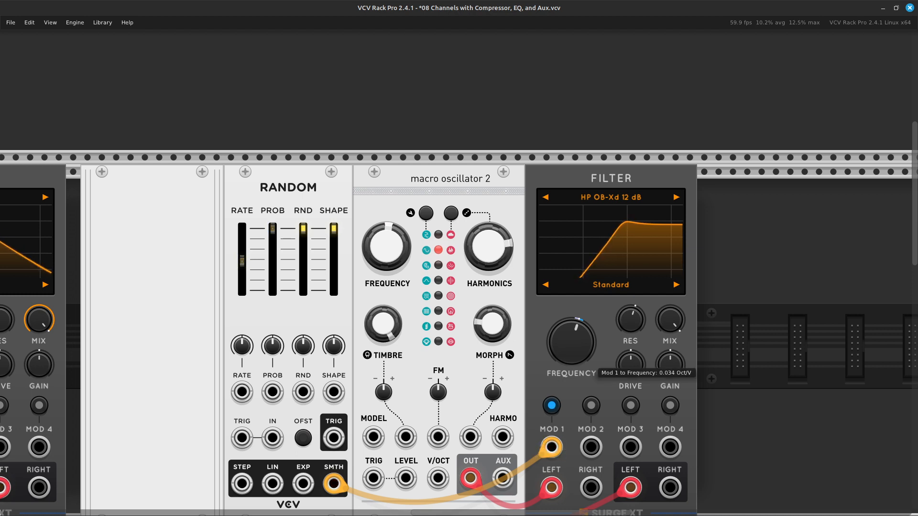
{"action": "left_click_drag", "start_coordinate": [572, 337], "coordinate": [572, 331]}
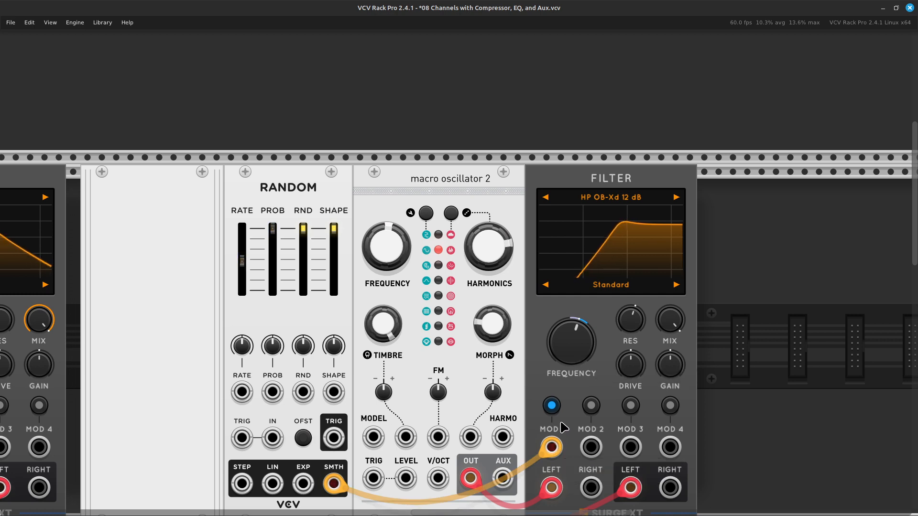
{"action": "left_click", "coordinate": [552, 406]}
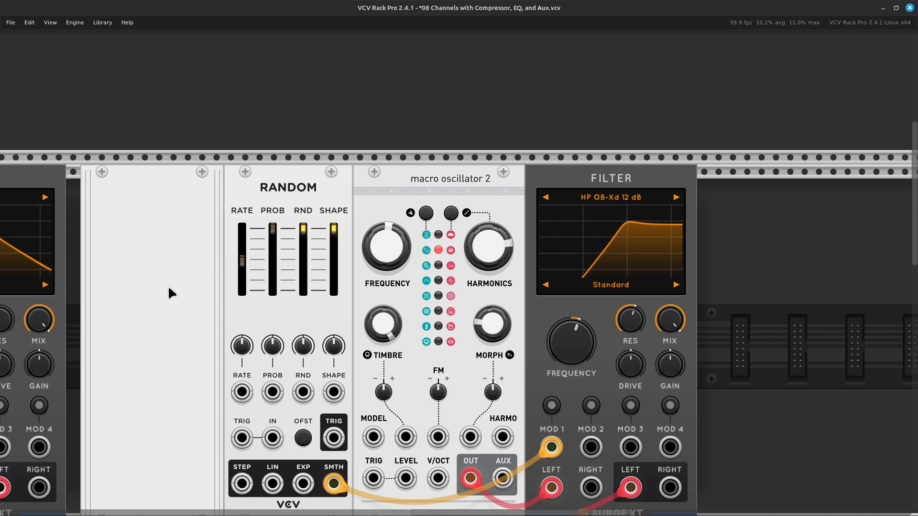
- Audition a slower clock rate of about 0.66 Hz on Random and settle on about 1.9 Hz
{"action": "mouse_move", "coordinate": [237, 276]}
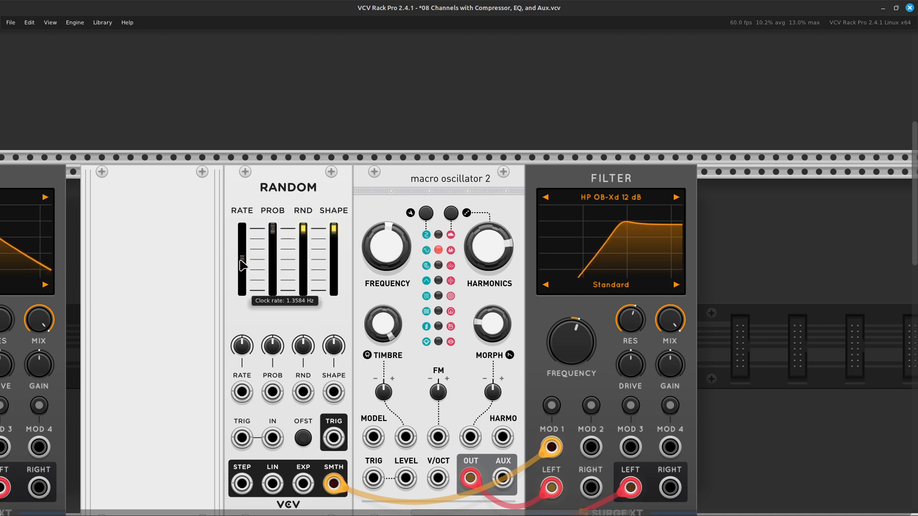
{"action": "left_click_drag", "start_coordinate": [242, 262], "coordinate": [242, 266]}
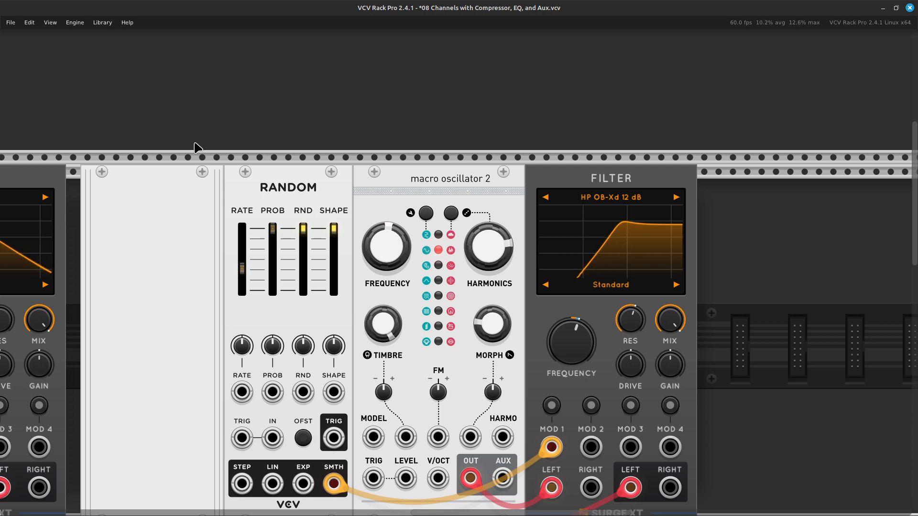
{"action": "mouse_move", "coordinate": [245, 286]}
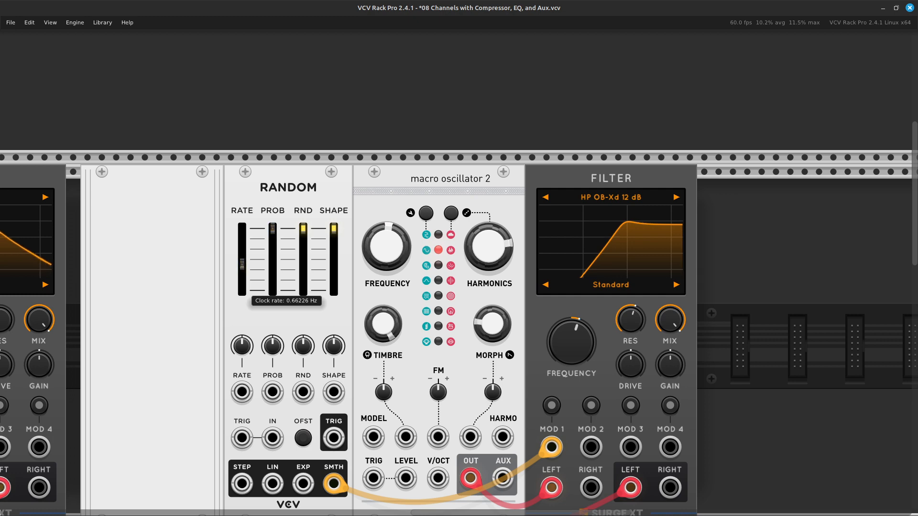
{"action": "left_click_drag", "start_coordinate": [242, 264], "coordinate": [242, 260]}
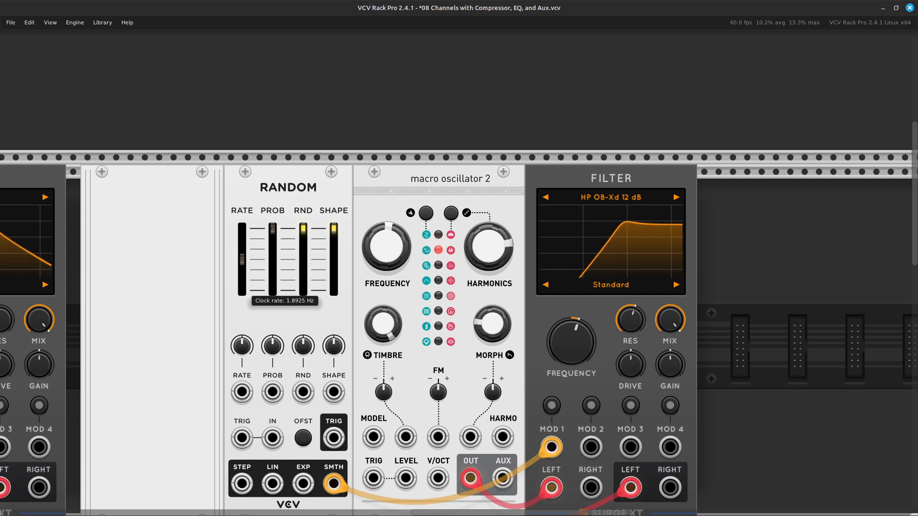
{"action": "left_click_drag", "start_coordinate": [242, 259], "coordinate": [242, 259]}
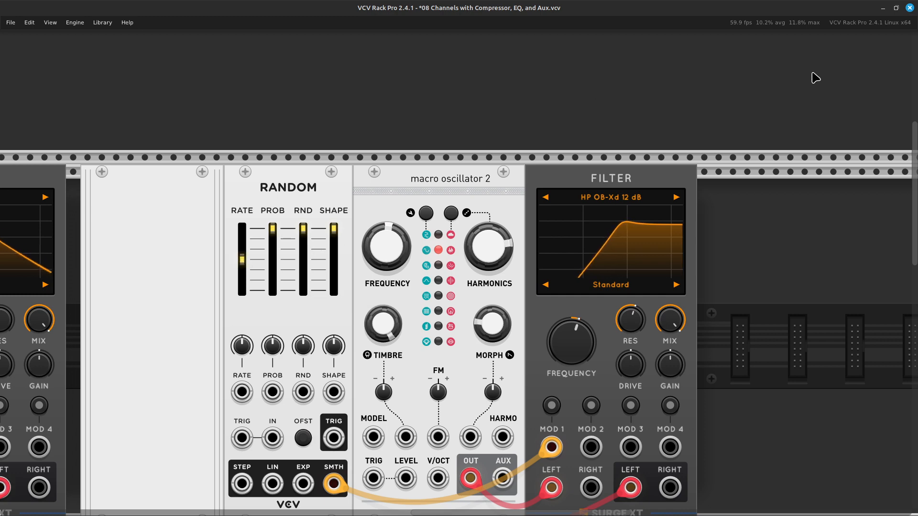
- Duplicate the Random, Macro Oscillator 2 and high-pass Filter group with its cables directly beside the original
{"action": "key", "text": "ctrl+minus"}
{"action": "key", "text": "Right"}
{"action": "key", "text": "Right"}
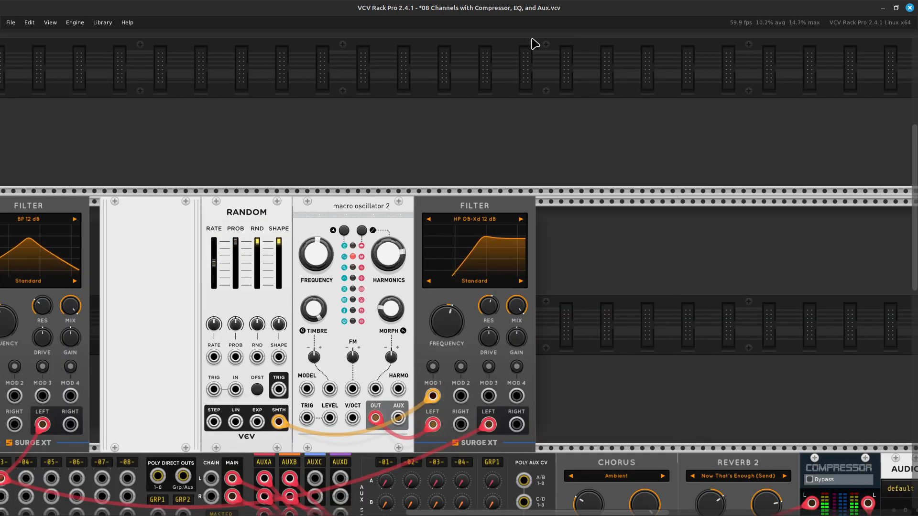
{"action": "left_click_drag", "start_coordinate": [556, 82], "coordinate": [235, 382]}
{"action": "key", "text": "ctrl+c"}
{"action": "left_click", "coordinate": [569, 317]}
{"action": "key", "text": "ctrl+v"}
{"action": "left_click", "coordinate": [658, 168]}
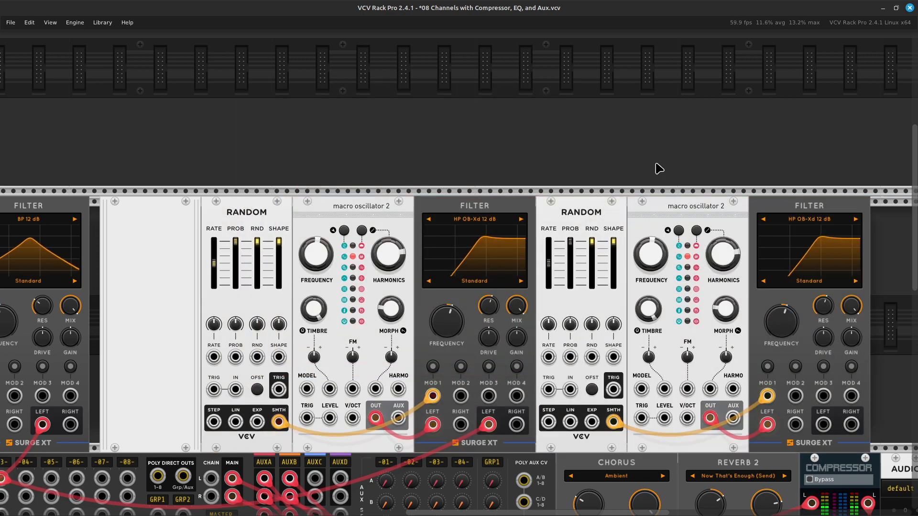
- Connect the duplicated Filter's left output to the left input of mixer channel 4 with a red cable
{"action": "scroll", "coordinate": [668, 148], "scroll_direction": "right", "scroll_amount": 5}
{"action": "scroll", "coordinate": [646, 153], "scroll_direction": "down", "scroll_amount": 3}
{"action": "scroll", "coordinate": [645, 152], "scroll_direction": "down", "scroll_amount": 1}
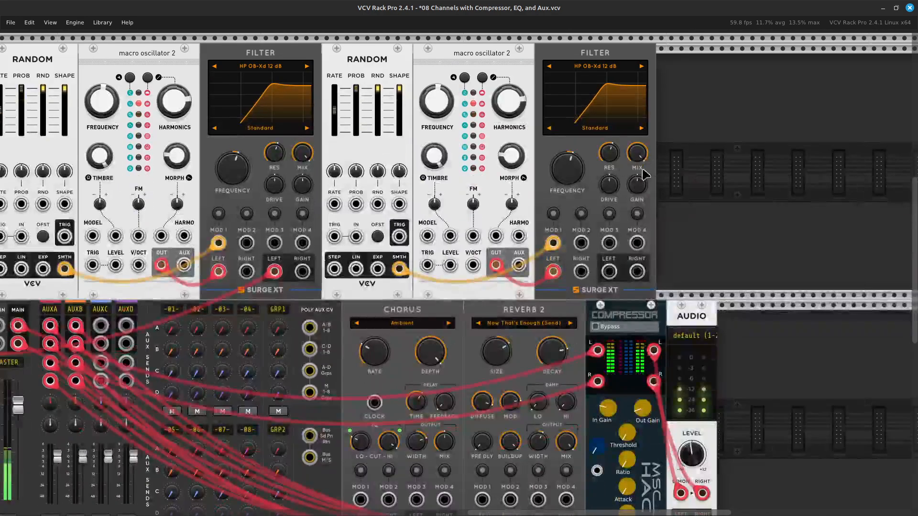
{"action": "right_click", "coordinate": [609, 275]}
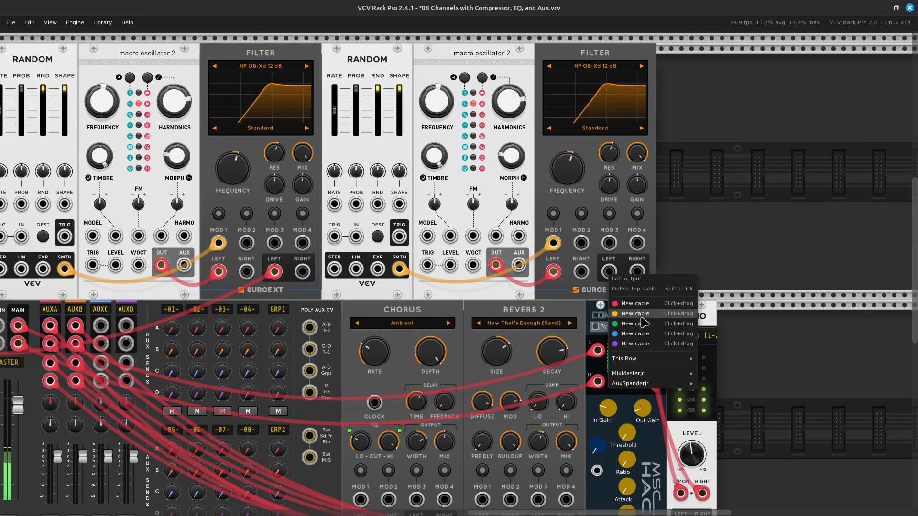
{"action": "left_click_drag", "start_coordinate": [641, 305], "coordinate": [348, 326]}
{"action": "scroll", "coordinate": [621, 325], "scroll_direction": "left", "scroll_amount": 7}
{"action": "scroll", "coordinate": [437, 447], "scroll_direction": "left", "scroll_amount": 4}
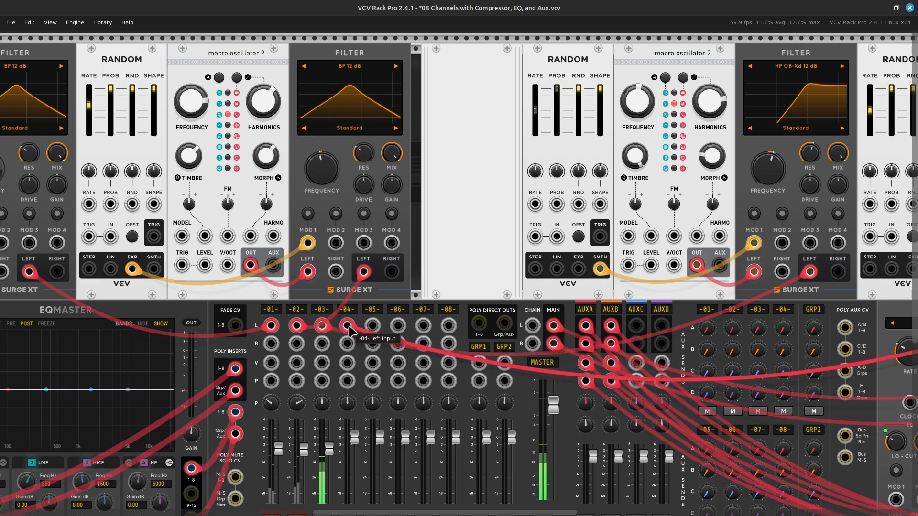
- Lower the level of mixer channel 4 to about -3.5 dB
{"action": "scroll", "coordinate": [347, 329], "scroll_direction": "down", "scroll_amount": 5}
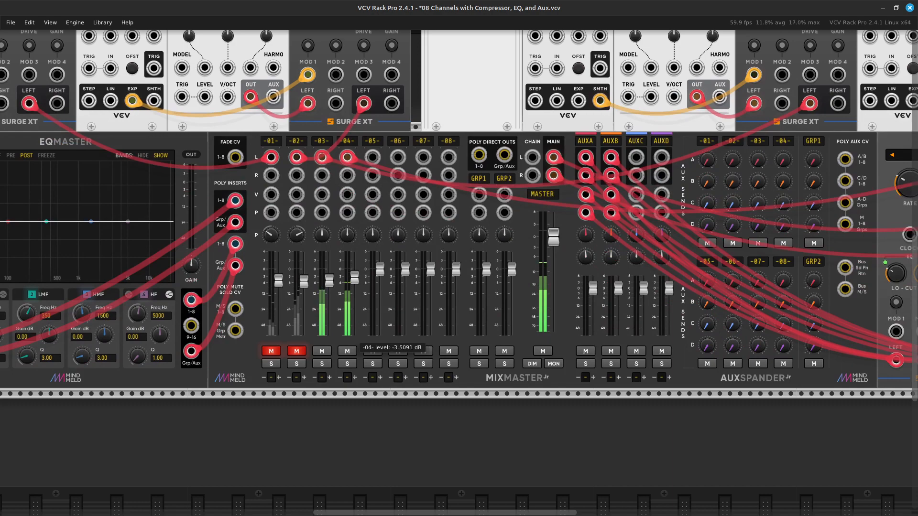
{"action": "left_click_drag", "start_coordinate": [354, 269], "coordinate": [354, 278]}
{"action": "scroll", "coordinate": [347, 275], "scroll_direction": "up", "scroll_amount": 4}
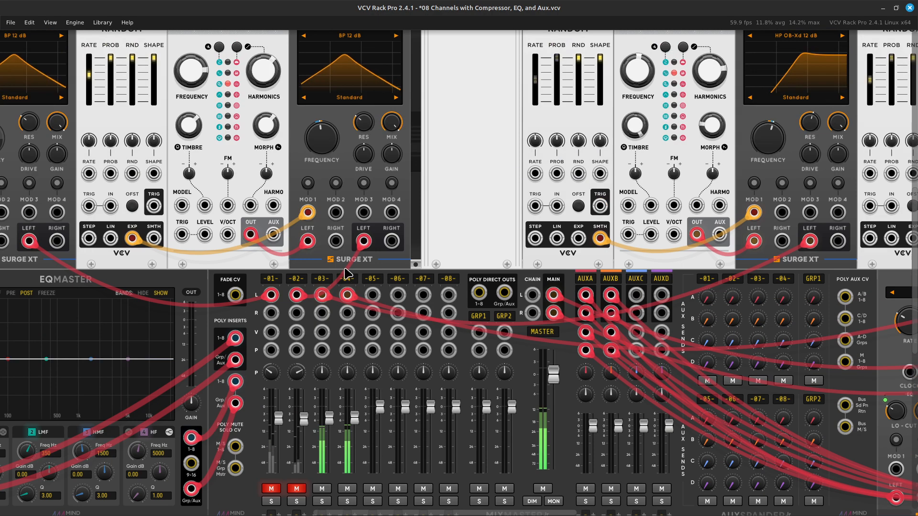
- Raise channel 3's AUXB send on the AuxSpander to slightly past its midpoint
{"action": "scroll", "coordinate": [347, 275], "scroll_direction": "right", "scroll_amount": 10}
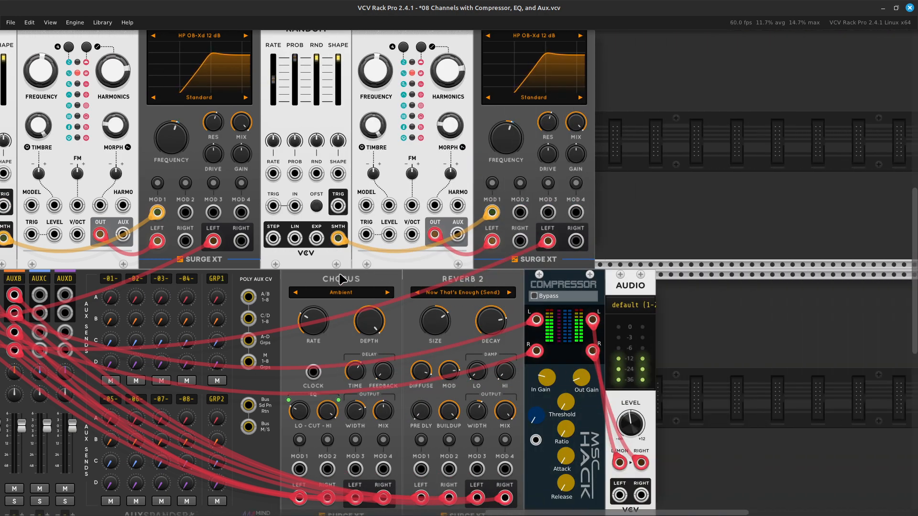
{"action": "scroll", "coordinate": [341, 279], "scroll_direction": "up", "scroll_amount": 5}
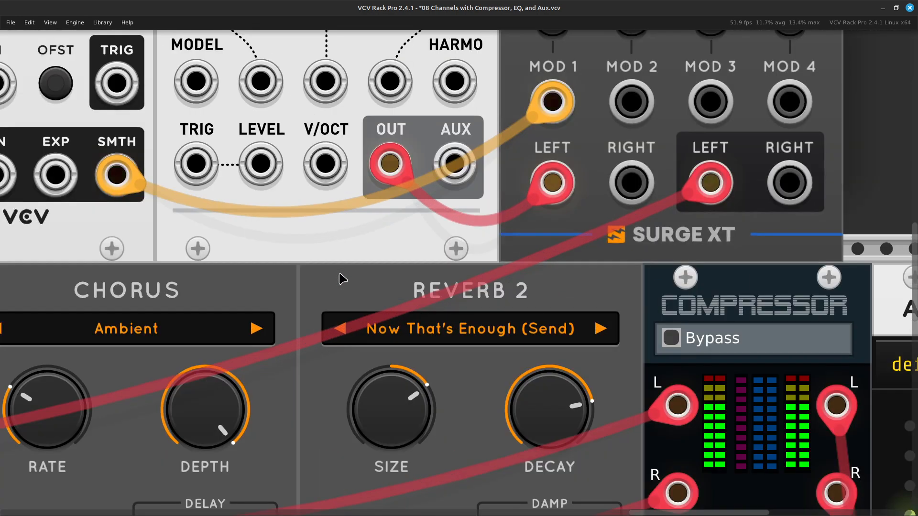
{"action": "scroll", "coordinate": [343, 279], "scroll_direction": "down", "scroll_amount": 4}
{"action": "scroll", "coordinate": [342, 278], "scroll_direction": "up", "scroll_amount": 3}
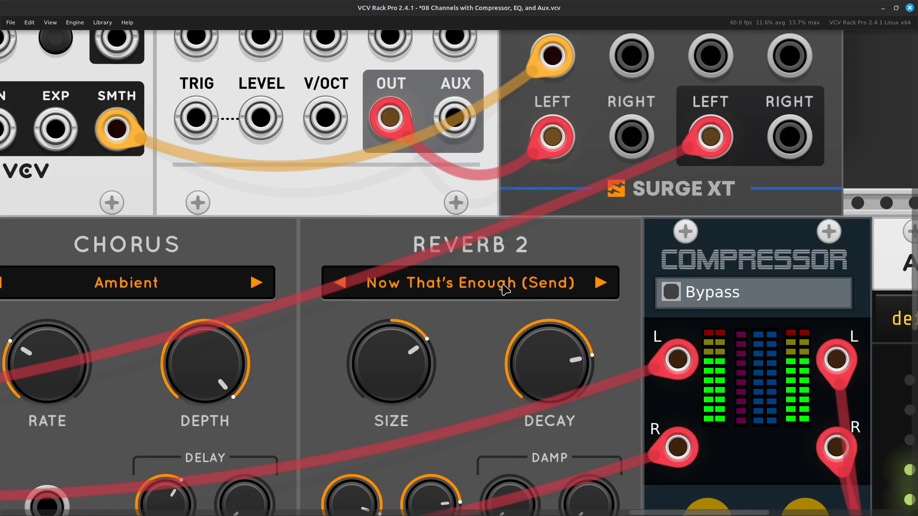
{"action": "scroll", "coordinate": [444, 334], "scroll_direction": "left", "scroll_amount": 10}
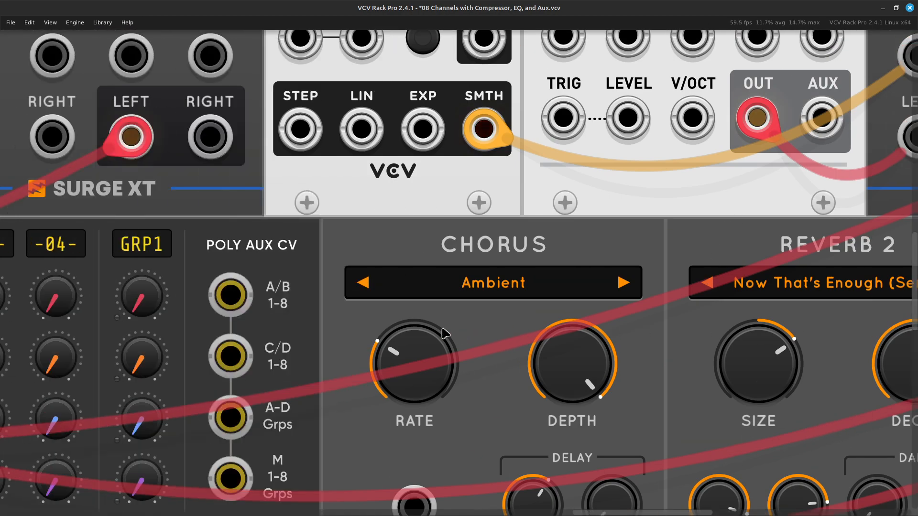
{"action": "scroll", "coordinate": [445, 334], "scroll_direction": "left", "scroll_amount": 1}
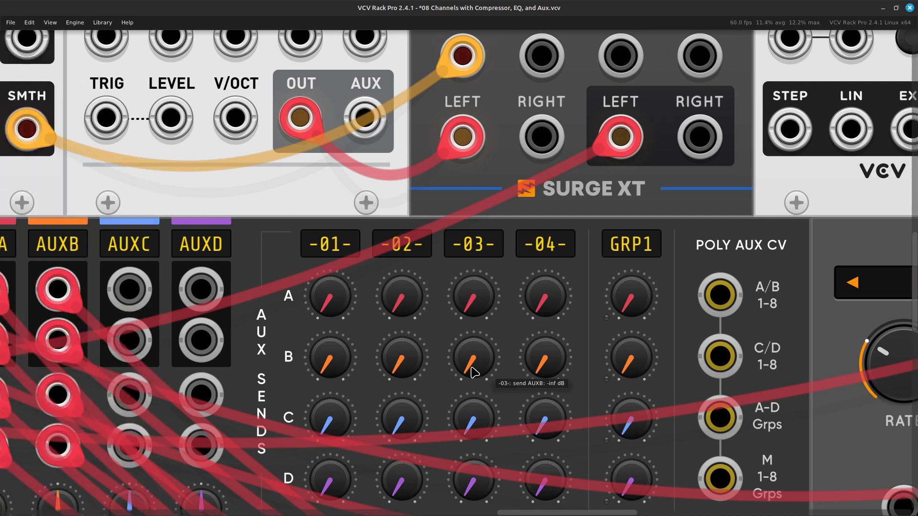
{"action": "left_click_drag", "start_coordinate": [473, 372], "coordinate": [473, 345]}
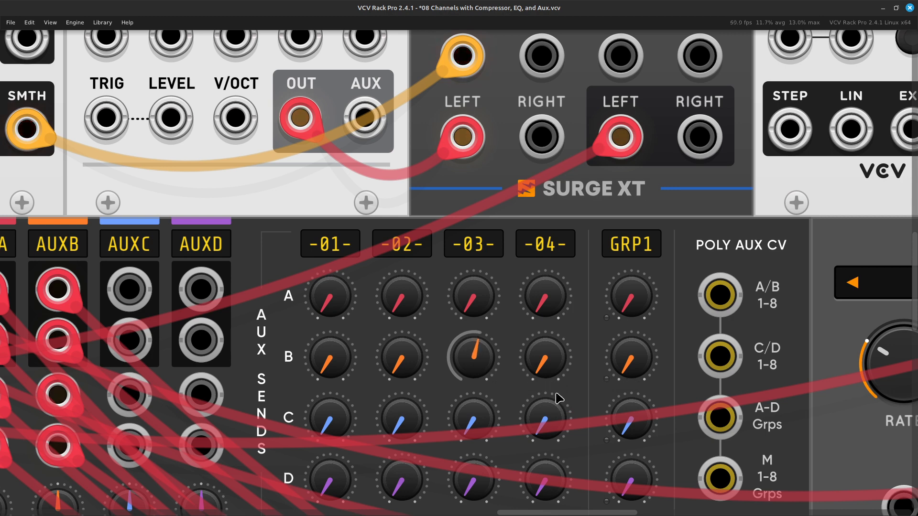
- Raise the AUXB sends on the AuxSpander to about -3 dB for channel 3 and about -3.7 dB for channel 4
{"action": "left_click_drag", "start_coordinate": [553, 379], "coordinate": [553, 396]}
{"action": "mouse_move", "coordinate": [545, 356]}
{"action": "left_mouse_down"}
{"action": "mouse_move", "coordinate": [545, 347]}
{"action": "mouse_move", "coordinate": [545, 359]}
{"action": "left_mouse_up"}
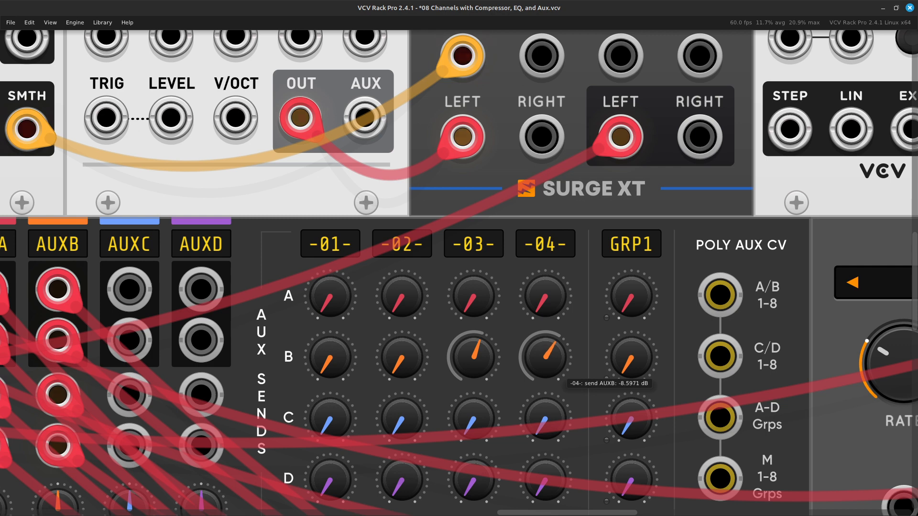
{"action": "left_click_drag", "start_coordinate": [545, 356], "coordinate": [545, 354]}
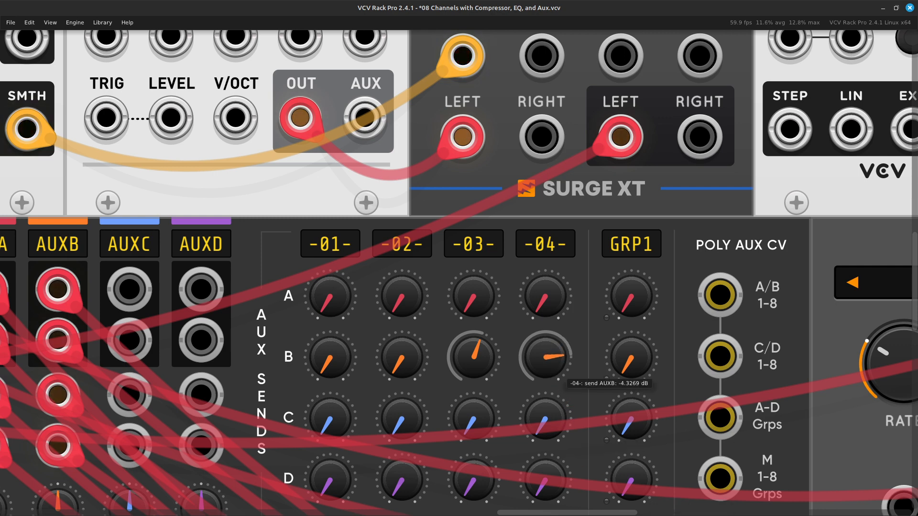
{"action": "left_click_drag", "start_coordinate": [544, 357], "coordinate": [545, 355]}
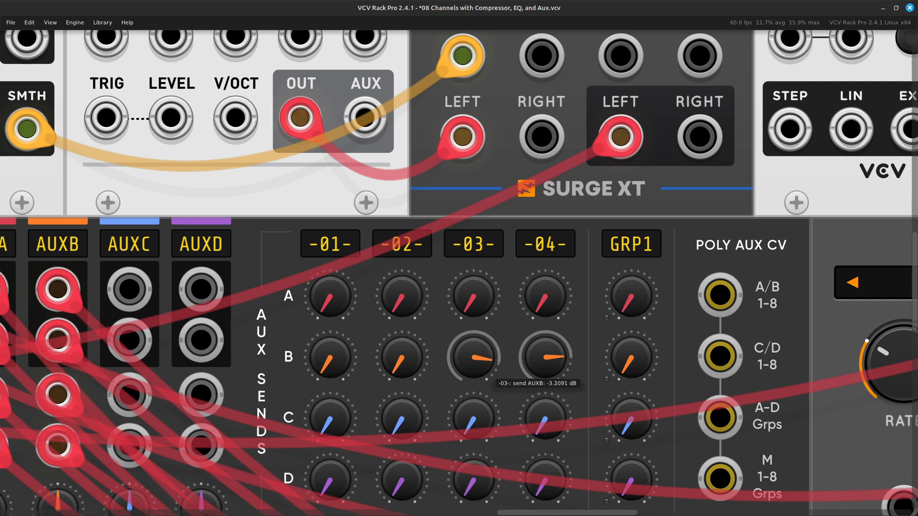
{"action": "left_click_drag", "start_coordinate": [473, 357], "coordinate": [473, 356]}
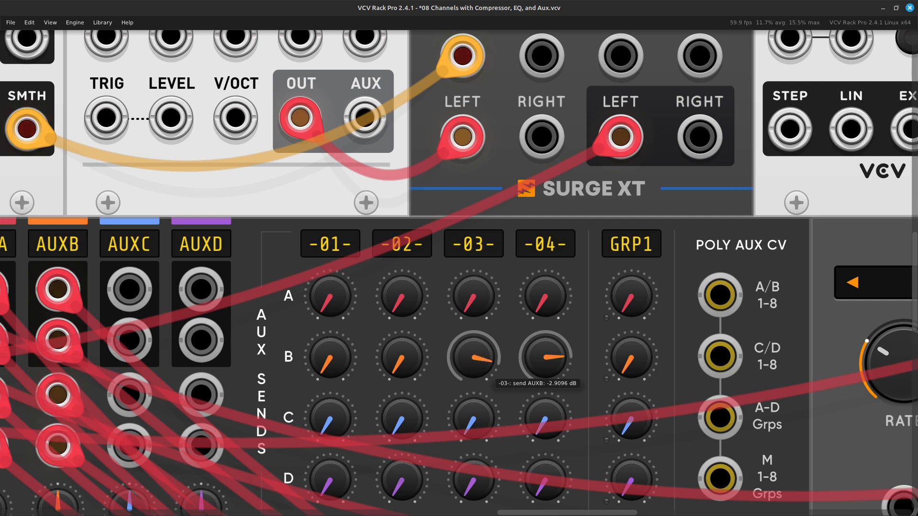
{"action": "left_click_drag", "start_coordinate": [483, 368], "coordinate": [483, 369]}
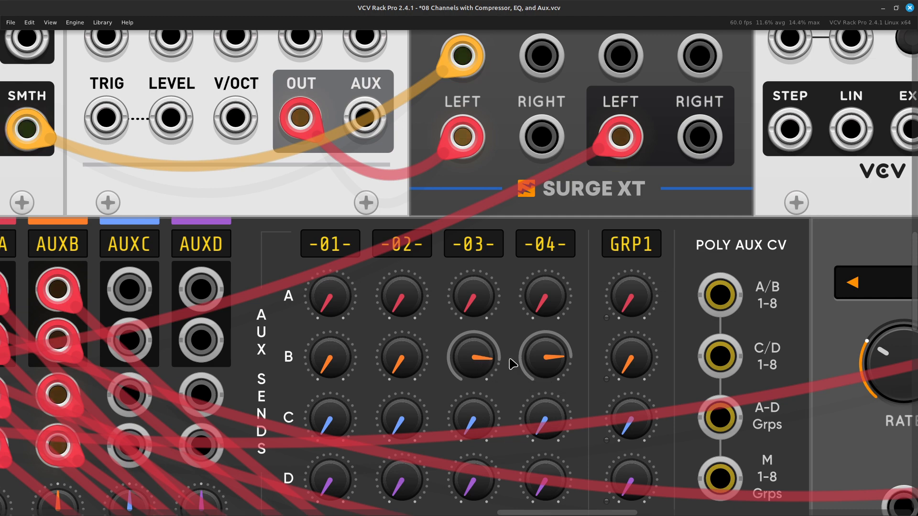
{"action": "mouse_move", "coordinate": [546, 359]}
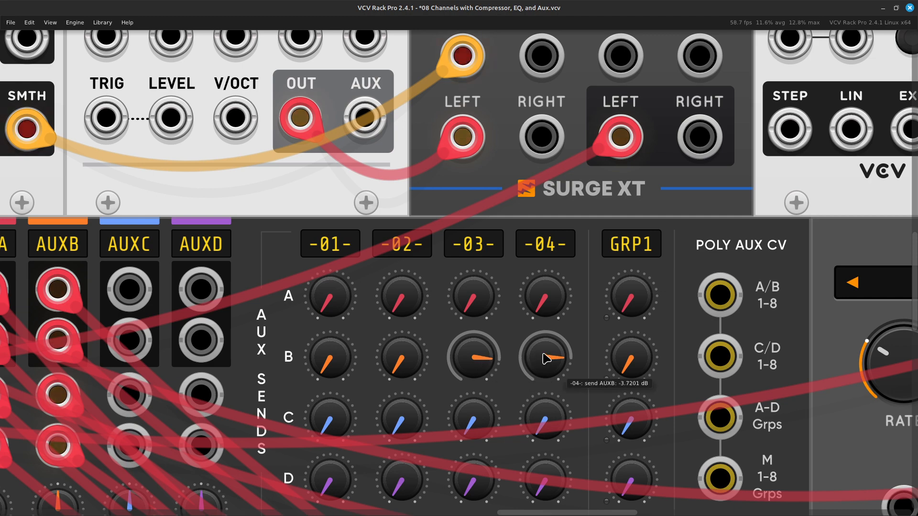
- Look over the high-pass noise voices, the band-pass water voices and the mixer to review the whole patch
{"action": "key", "text": "ctrl+minus"}
{"action": "key", "text": "ctrl+minus"}
{"action": "key", "text": "ctrl+minus"}
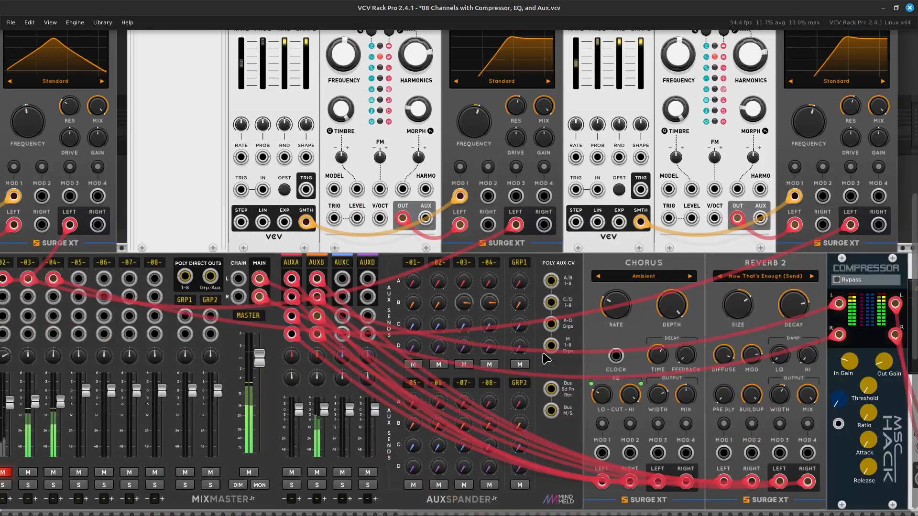
{"action": "key", "text": "Left"}
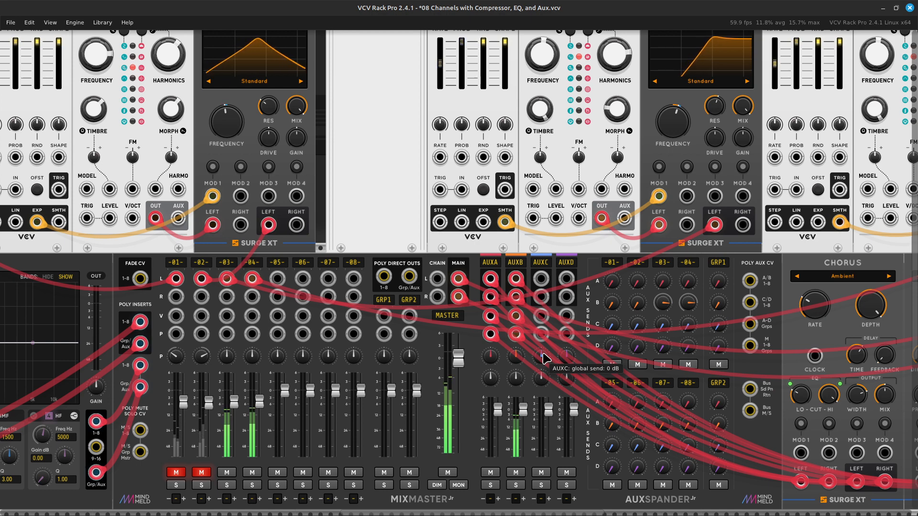
{"action": "scroll", "coordinate": [543, 358], "scroll_direction": "right", "scroll_amount": 10}
{"action": "scroll", "coordinate": [545, 359], "scroll_direction": "up", "scroll_amount": 3}
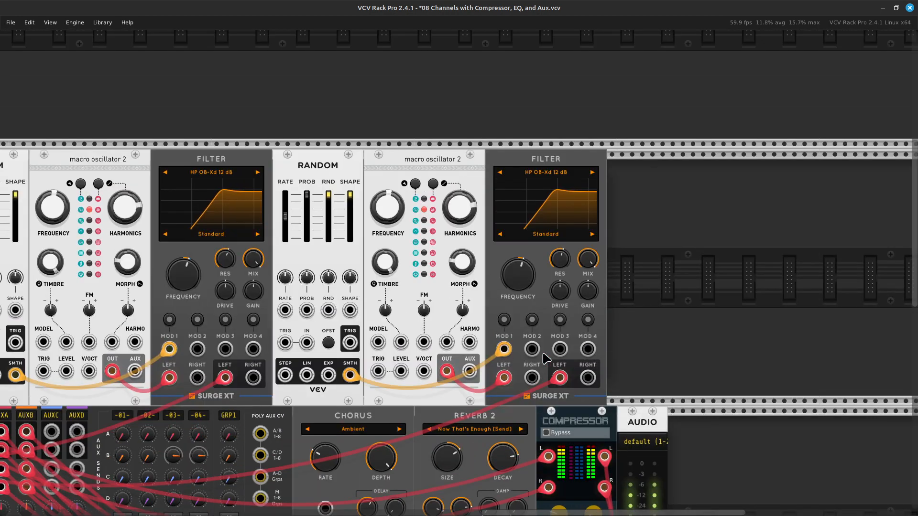
{"action": "scroll", "coordinate": [544, 359], "scroll_direction": "left", "scroll_amount": 3}
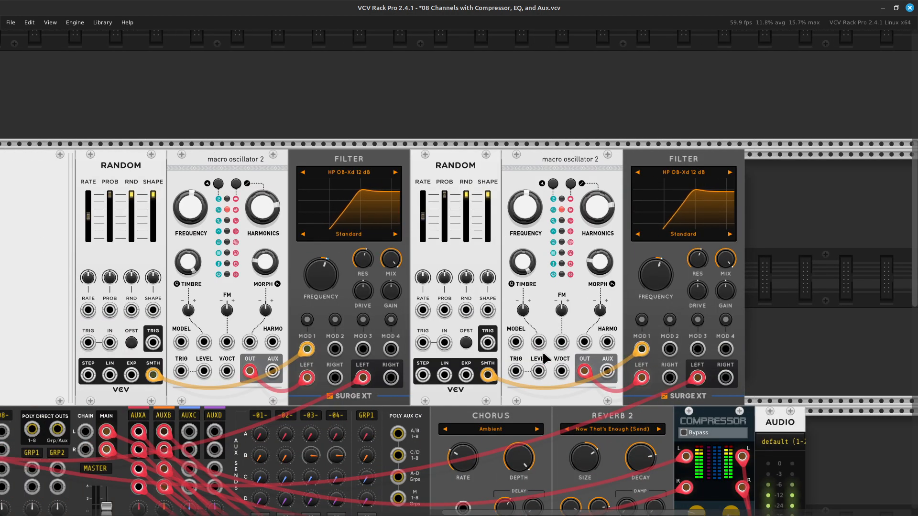
{"action": "scroll", "coordinate": [543, 353], "scroll_direction": "left", "scroll_amount": 5}
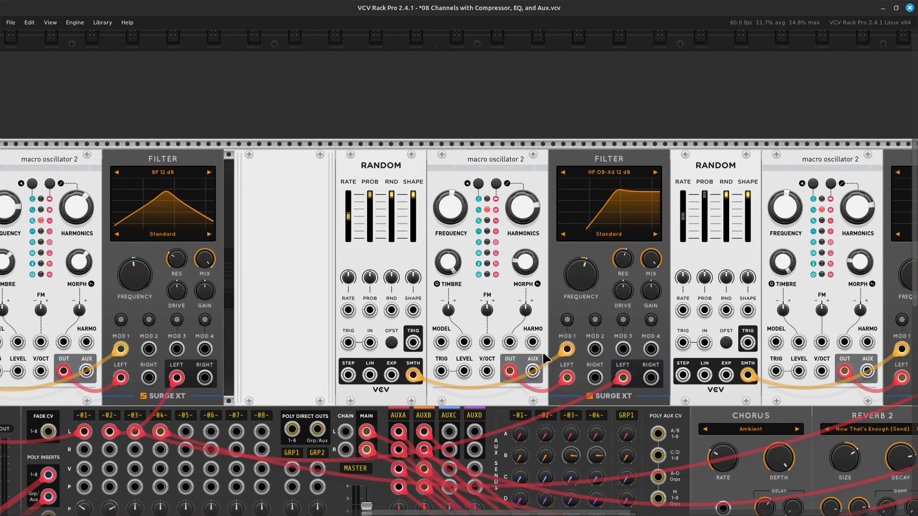
{"action": "scroll", "coordinate": [543, 354], "scroll_direction": "down", "scroll_amount": 3}
{"action": "scroll", "coordinate": [544, 356], "scroll_direction": "left", "scroll_amount": 6}
{"action": "scroll", "coordinate": [545, 358], "scroll_direction": "left", "scroll_amount": 1}
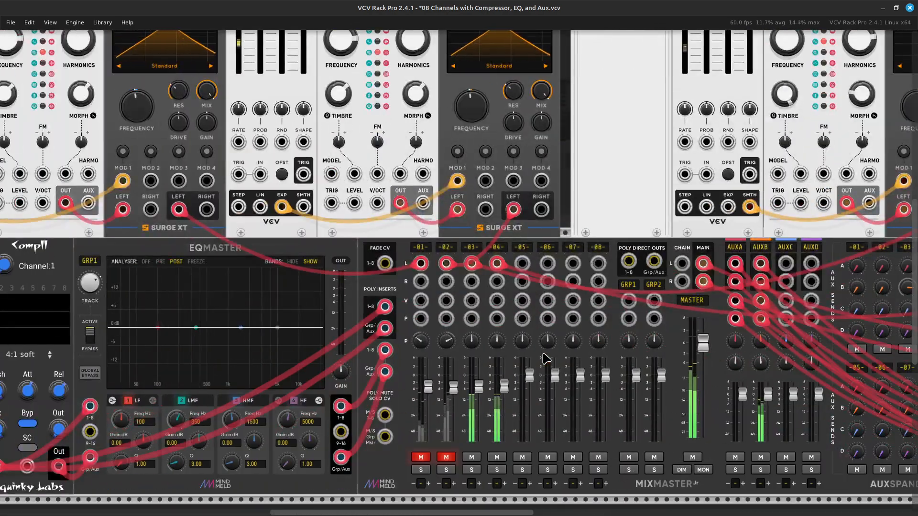
{"action": "scroll", "coordinate": [545, 358], "scroll_direction": "up", "scroll_amount": 2}
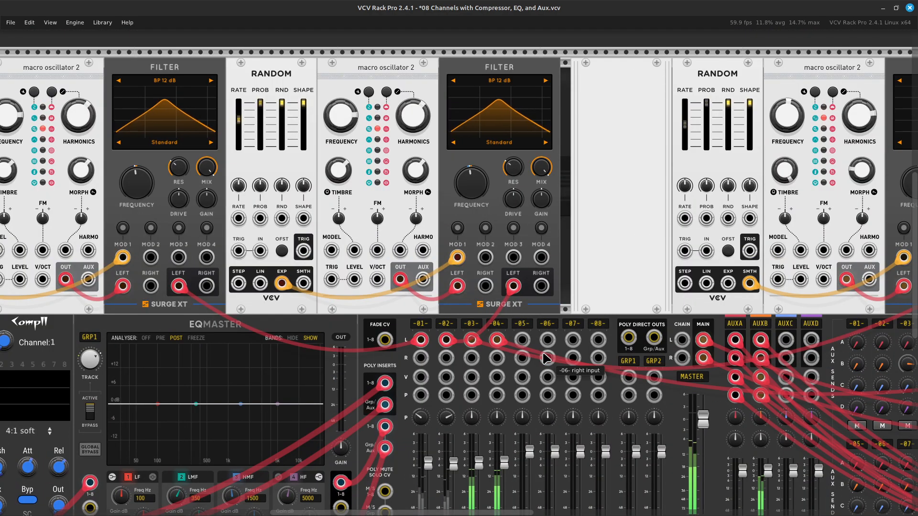
{"action": "scroll", "coordinate": [547, 358], "scroll_direction": "up", "scroll_amount": 4}
{"action": "scroll", "coordinate": [546, 359], "scroll_direction": "down", "scroll_amount": 6}
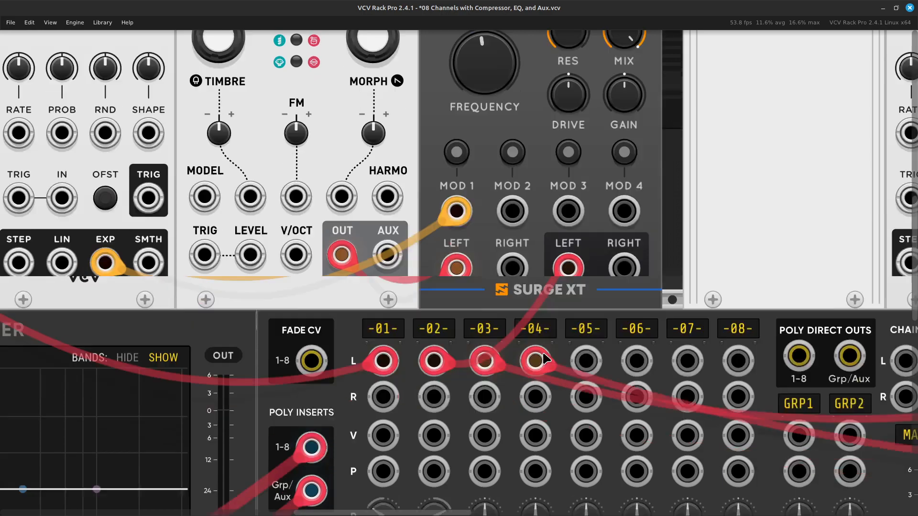
- Unmute mixer channels 1 and 2 on the MixMaster
{"action": "scroll", "coordinate": [546, 359], "scroll_direction": "right", "scroll_amount": 2}
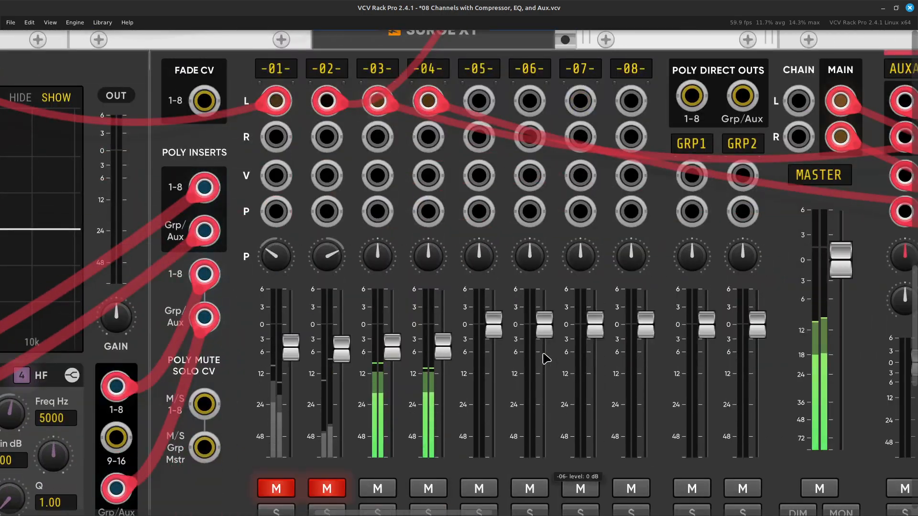
{"action": "scroll", "coordinate": [546, 359], "scroll_direction": "left", "scroll_amount": 2}
{"action": "scroll", "coordinate": [546, 359], "scroll_direction": "down", "scroll_amount": 2}
{"action": "scroll", "coordinate": [546, 359], "scroll_direction": "up", "scroll_amount": 2}
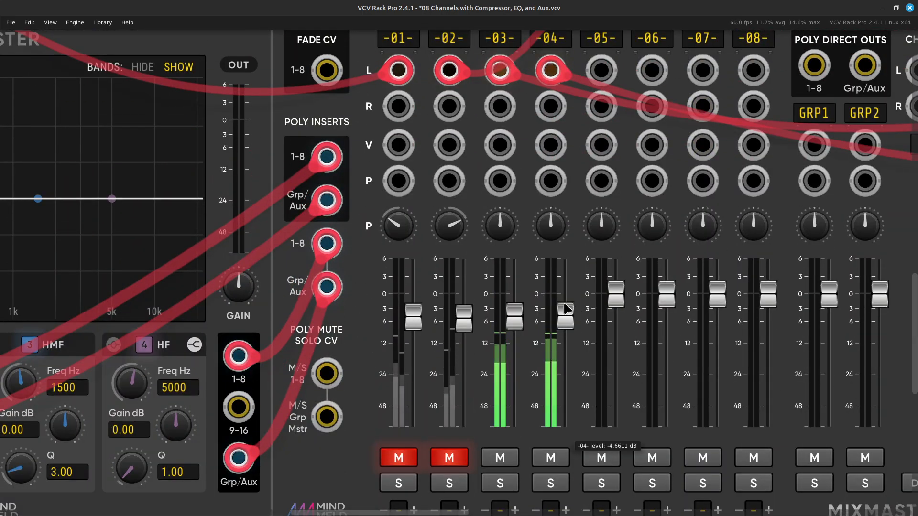
{"action": "left_click", "coordinate": [449, 457]}
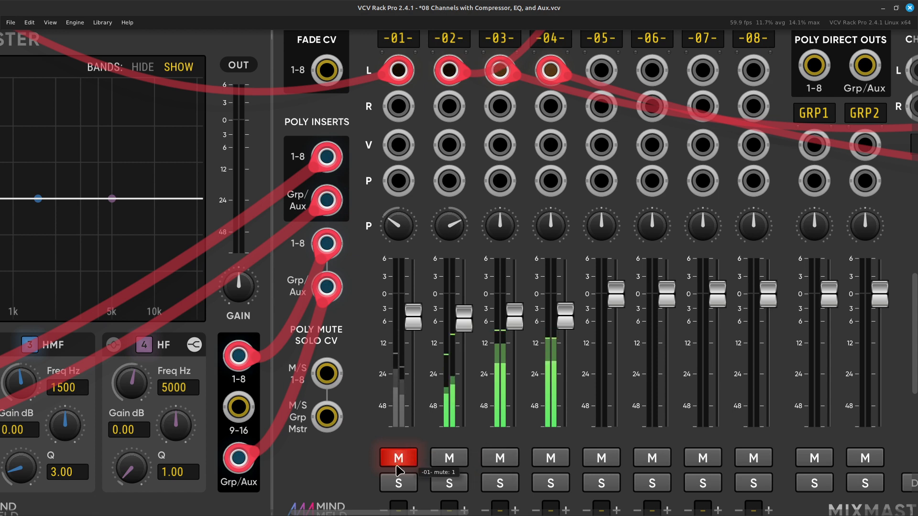
{"action": "left_click", "coordinate": [399, 483]}
{"action": "left_click", "coordinate": [398, 458]}
{"action": "left_click", "coordinate": [393, 486]}
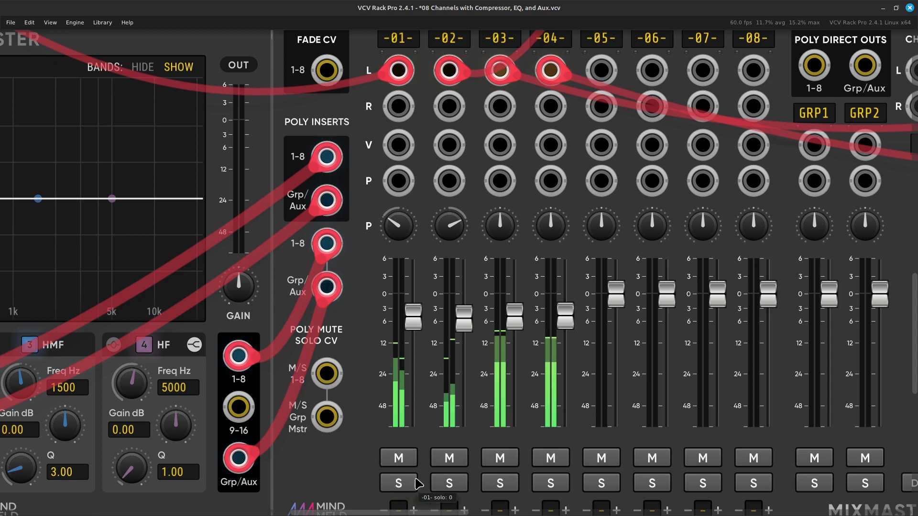
- Raise the level of mixer channel 2 to about -4.5 dB
{"action": "mouse_move", "coordinate": [411, 332]}
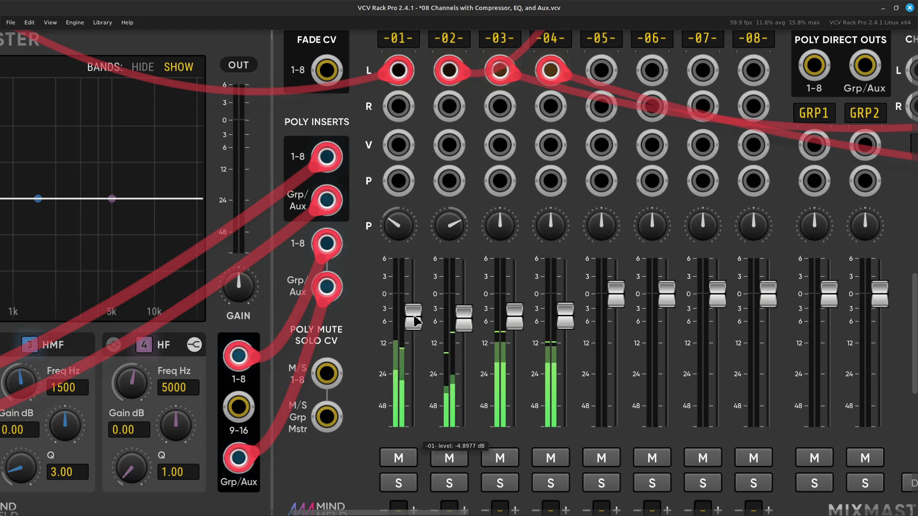
{"action": "left_click_drag", "start_coordinate": [414, 316], "coordinate": [459, 323]}
{"action": "scroll", "coordinate": [459, 323], "scroll_direction": "up", "scroll_amount": 2}
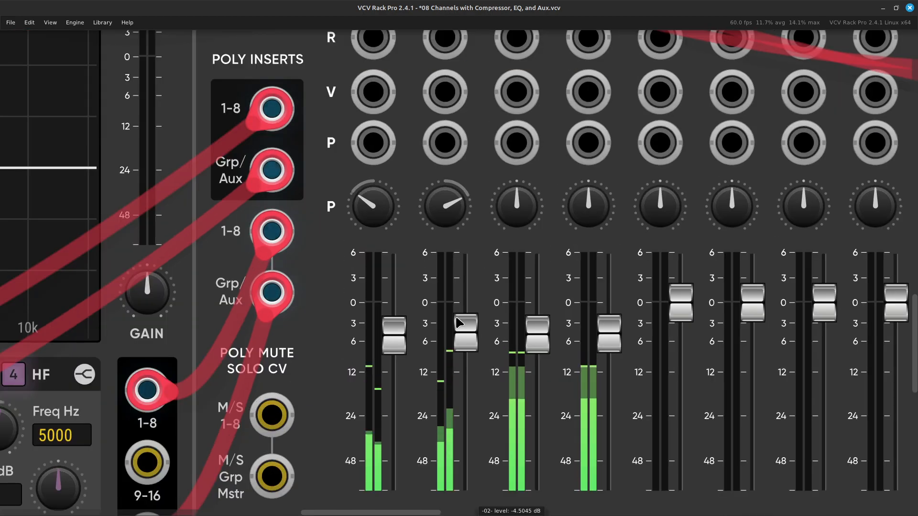
- Review all four Random, Macro Oscillator 2 and Filter voices together with the mixer and effects modules
{"action": "scroll", "coordinate": [459, 323], "scroll_direction": "down", "scroll_amount": 5}
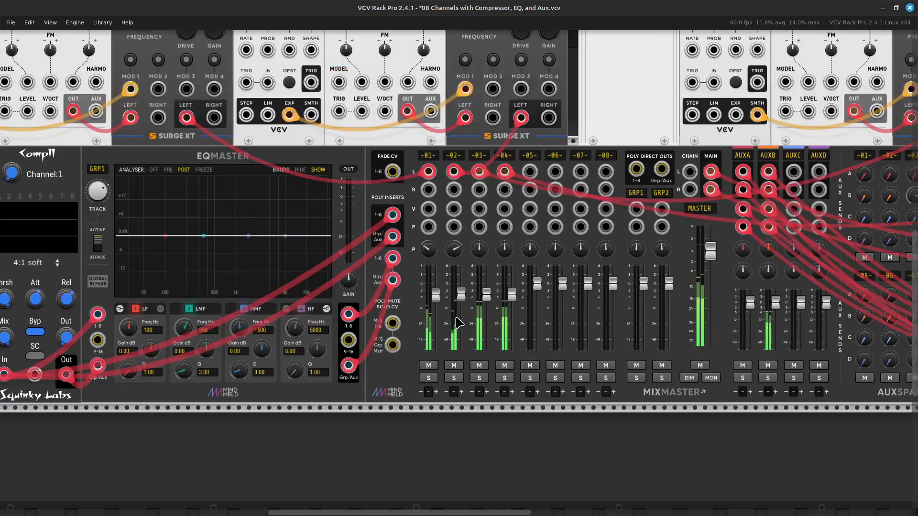
{"action": "scroll", "coordinate": [459, 322], "scroll_direction": "up", "scroll_amount": 5}
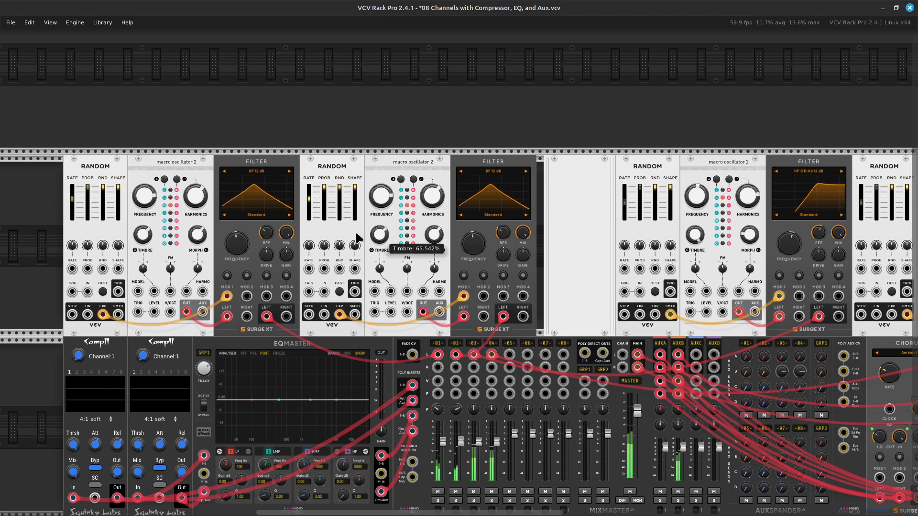
{"action": "scroll", "coordinate": [487, 352], "scroll_direction": "right", "scroll_amount": 3}
{"action": "scroll", "coordinate": [488, 352], "scroll_direction": "right", "scroll_amount": 12}
{"action": "scroll", "coordinate": [487, 352], "scroll_direction": "down", "scroll_amount": 4}
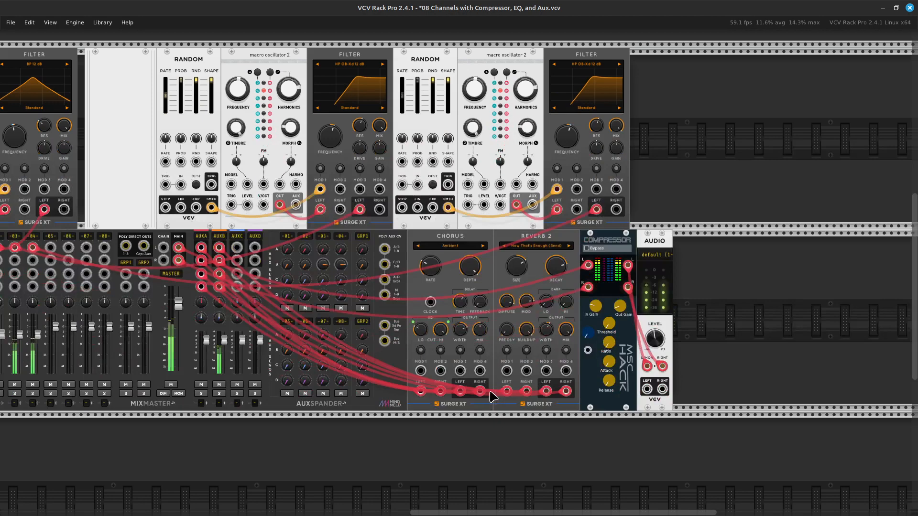
{"action": "scroll", "coordinate": [452, 306], "scroll_direction": "up", "scroll_amount": 5}
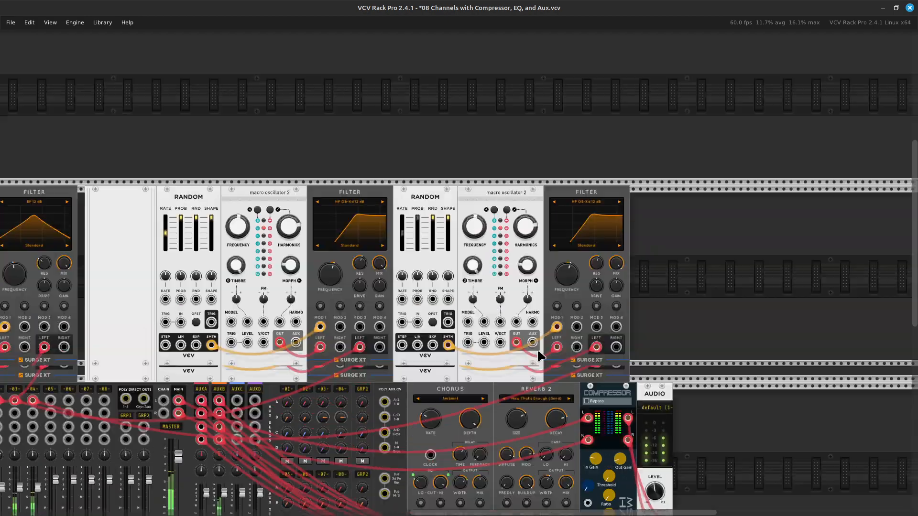
{"action": "scroll", "coordinate": [518, 365], "scroll_direction": "left", "scroll_amount": 4}
{"action": "scroll", "coordinate": [522, 410], "scroll_direction": "up", "scroll_amount": 5}
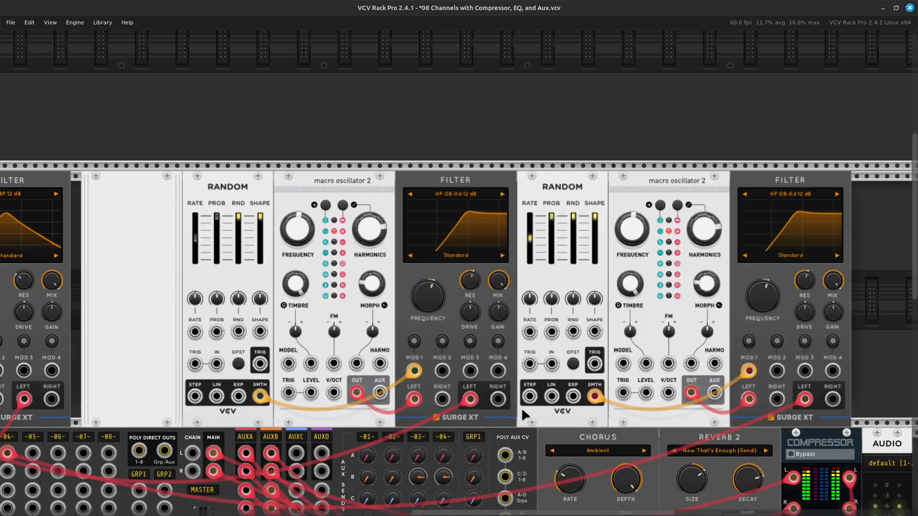
- Raise the AUXB sends of channels 1 and 2 on the AuxSpander to about their midpoints, with channel 1 at about -11 dB
{"action": "scroll", "coordinate": [524, 414], "scroll_direction": "down", "scroll_amount": 10}
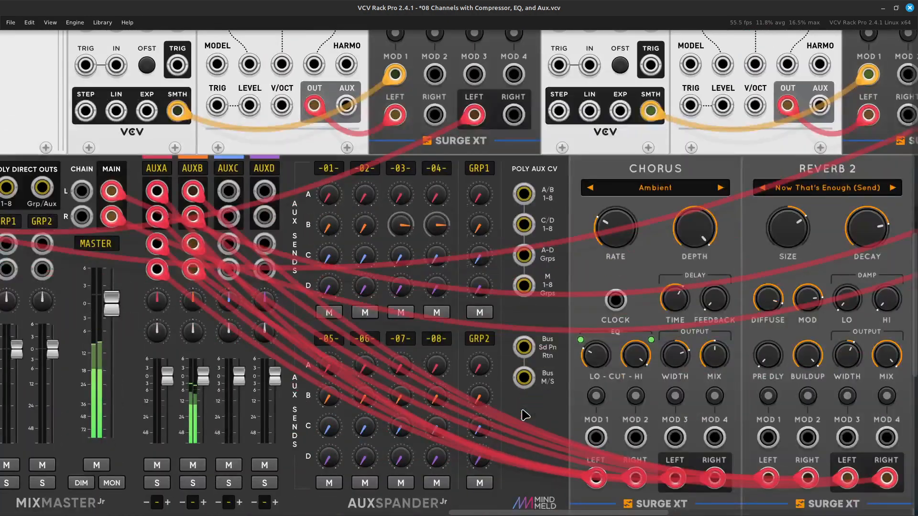
{"action": "scroll", "coordinate": [524, 415], "scroll_direction": "up", "scroll_amount": 3}
{"action": "scroll", "coordinate": [525, 415], "scroll_direction": "down", "scroll_amount": 3}
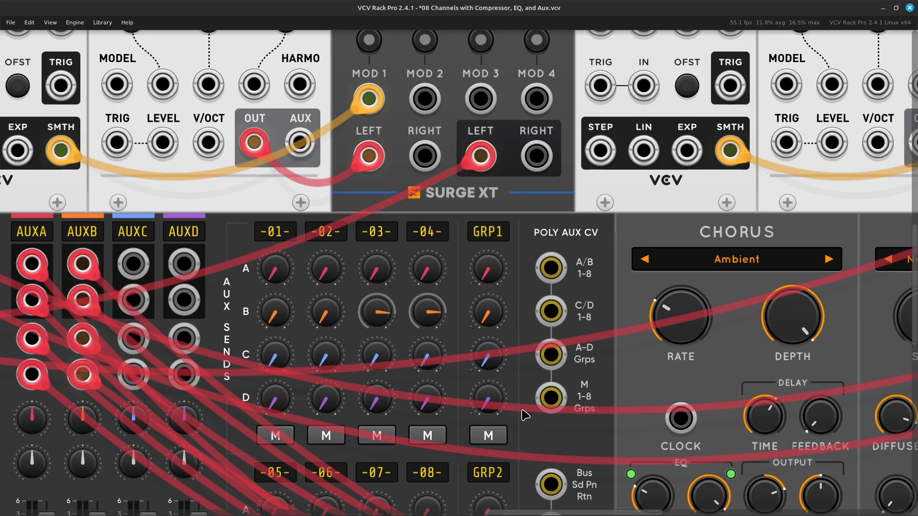
{"action": "scroll", "coordinate": [525, 415], "scroll_direction": "up", "scroll_amount": 3}
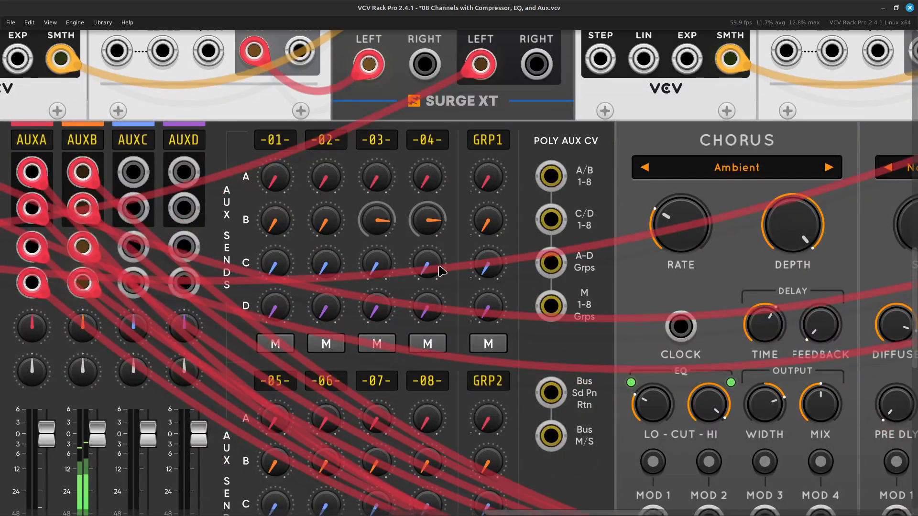
{"action": "mouse_move", "coordinate": [331, 233]}
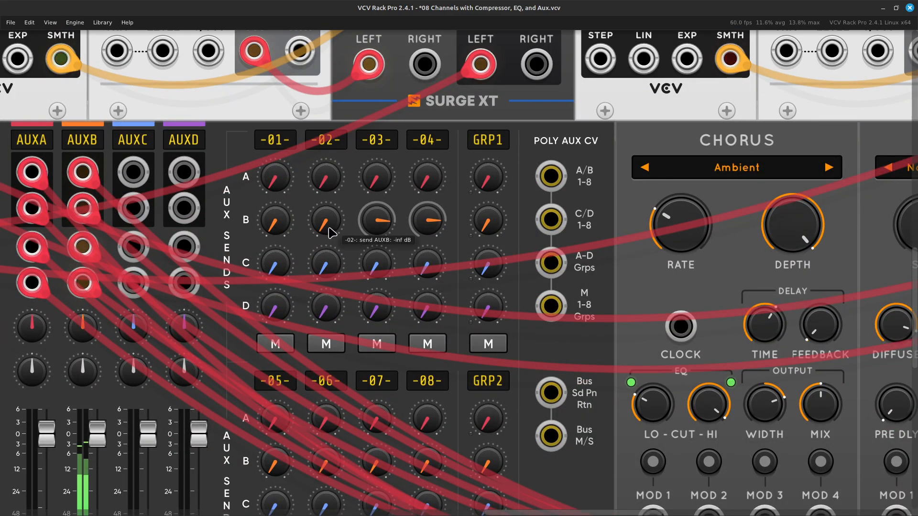
{"action": "left_click_drag", "start_coordinate": [326, 220], "coordinate": [326, 215]}
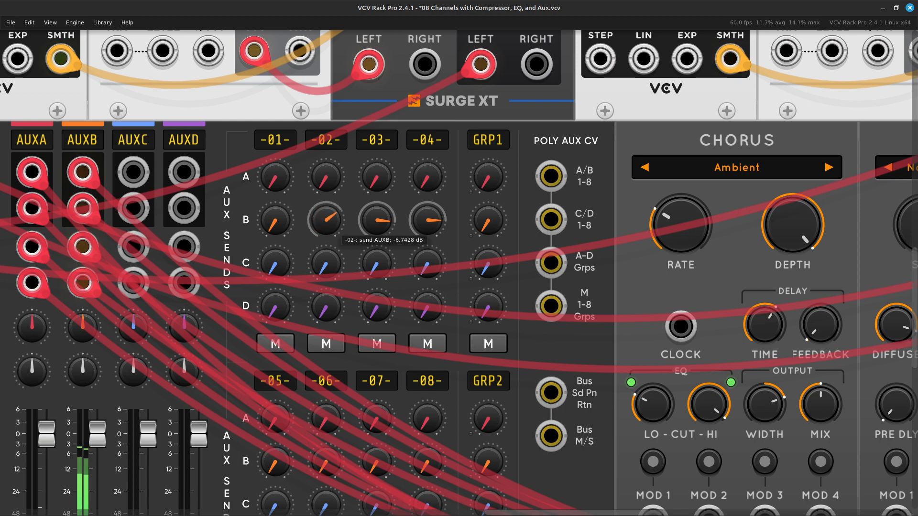
{"action": "left_click_drag", "start_coordinate": [326, 220], "coordinate": [326, 216]}
{"action": "left_click_drag", "start_coordinate": [326, 219], "coordinate": [276, 210]}
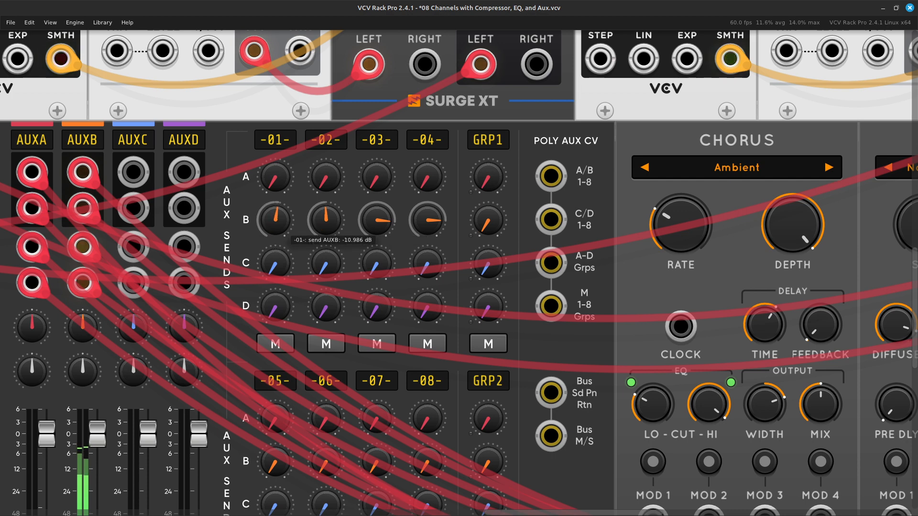
- Raise the level faders of mixer channels 1 and 2 to about 0 dB
{"action": "key", "text": "Left"}
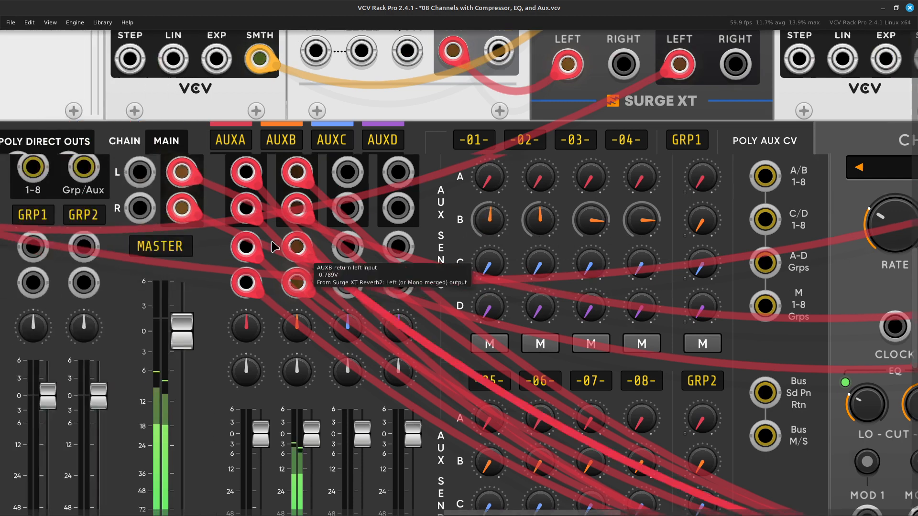
{"action": "key", "text": "Down"}
{"action": "key", "text": "Right"}
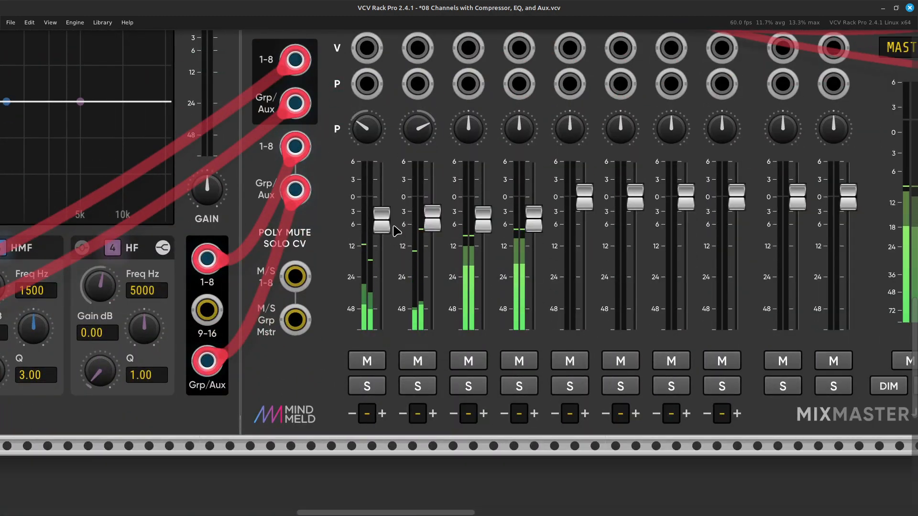
{"action": "mouse_move", "coordinate": [383, 223]}
{"action": "left_click_drag", "start_coordinate": [387, 225], "coordinate": [432, 199]}
- Lower the level faders of mixer channels 3 and 4 to about -11 dB
{"action": "scroll", "coordinate": [369, 253], "scroll_direction": "up", "scroll_amount": 5}
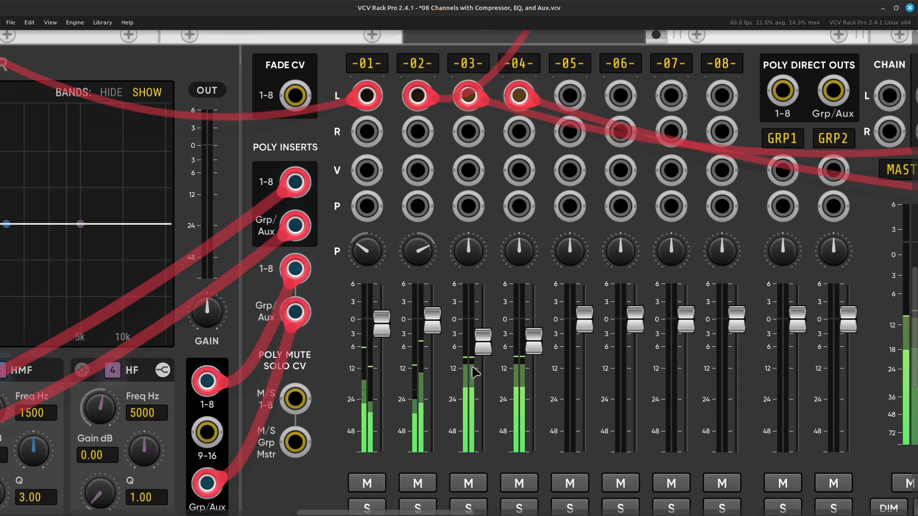
{"action": "left_click_drag", "start_coordinate": [483, 347], "coordinate": [483, 374]}
{"action": "left_click_drag", "start_coordinate": [535, 343], "coordinate": [483, 366]}
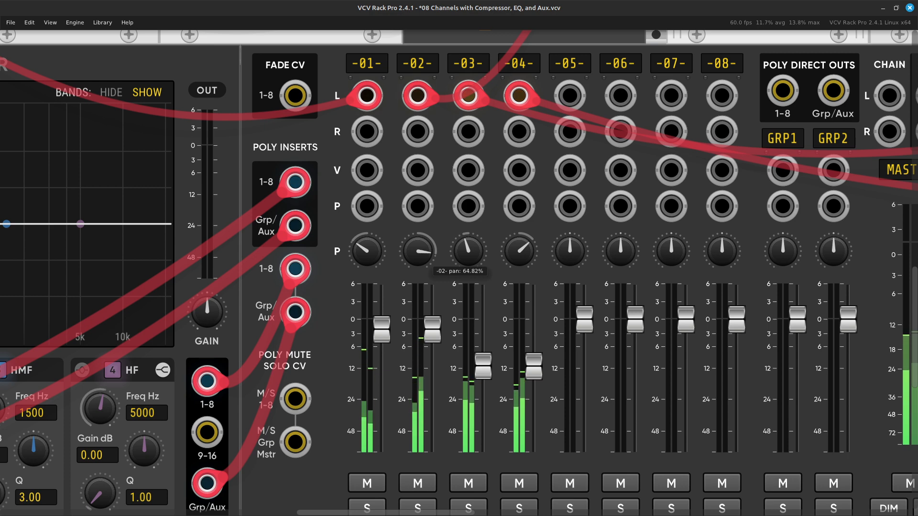
- Pan mixer channel 1 further to the left and channel 2 to about 64% right
{"action": "left_click_drag", "start_coordinate": [425, 259], "coordinate": [426, 258]}
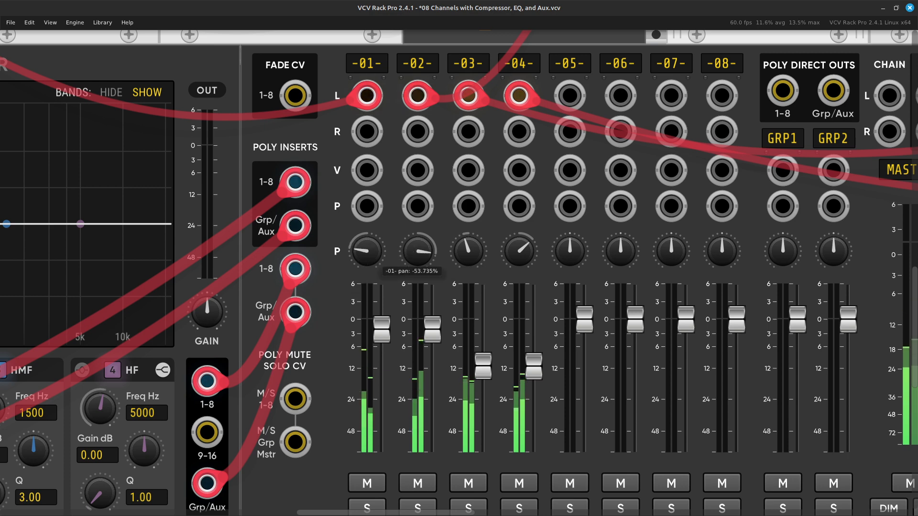
{"action": "left_click_drag", "start_coordinate": [428, 254], "coordinate": [428, 254]}
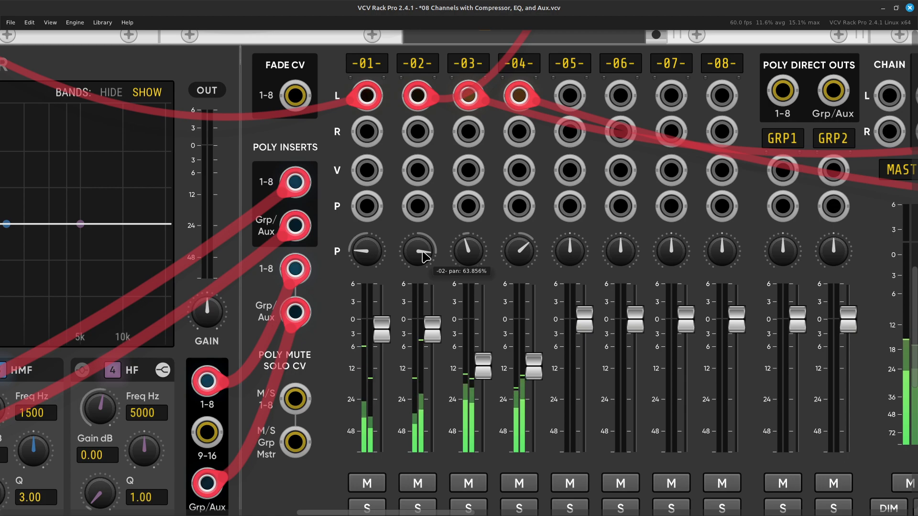
- Raise the Timbre of the second band-pass voice's Macro Oscillator 2 to about 77%
{"action": "key", "text": "ctrl+minus"}
{"action": "key", "text": "ctrl+minus"}
{"action": "key", "text": "ctrl+minus"}
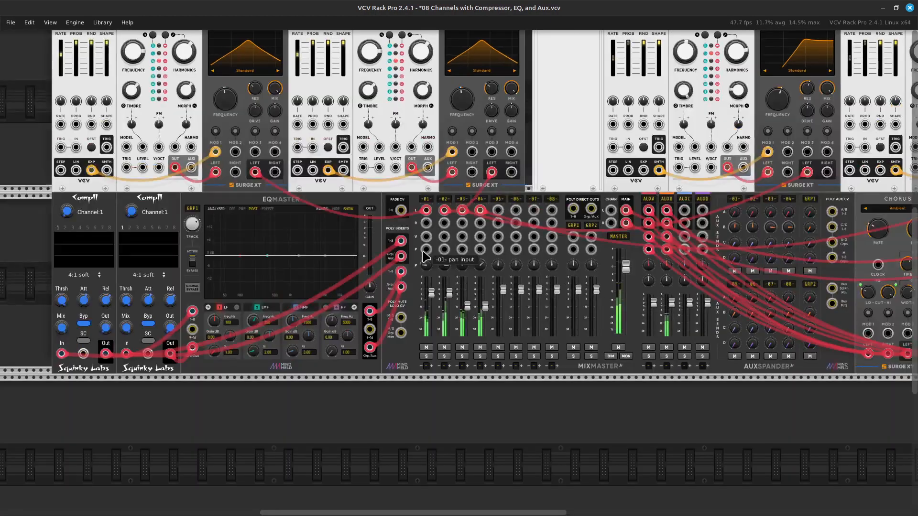
{"action": "key", "text": "Up"}
{"action": "key", "text": "Left"}
{"action": "key", "text": "Up"}
{"action": "key", "text": "Left"}
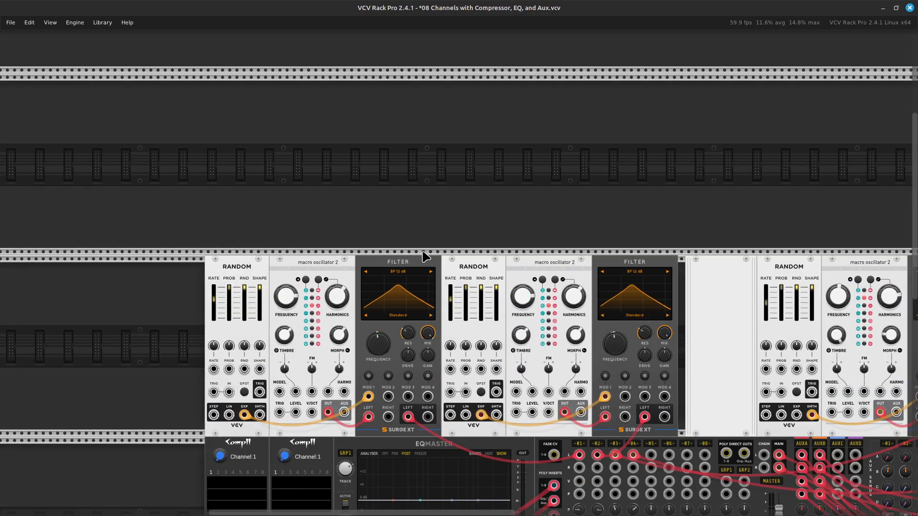
{"action": "key", "text": "ctrl+equal"}
{"action": "key", "text": "ctrl+equal"}
{"action": "key", "text": "ctrl+equal"}
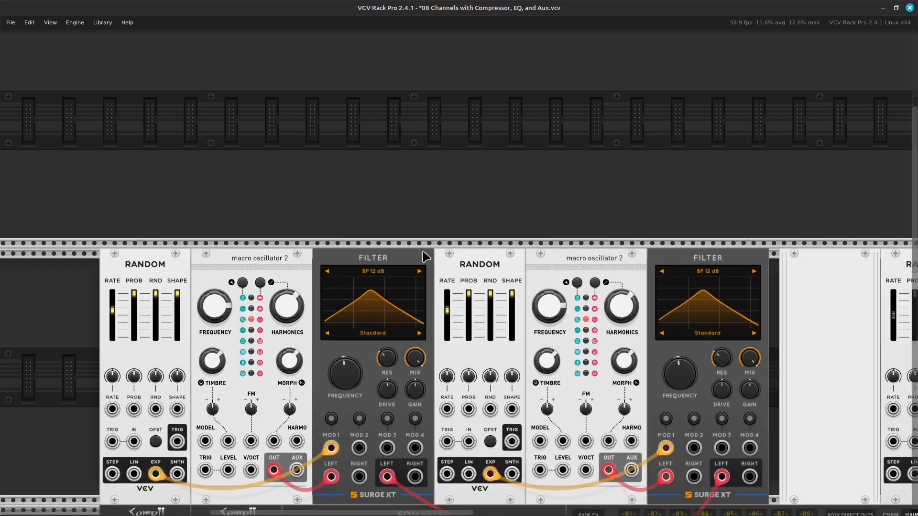
{"action": "key", "text": "Down"}
{"action": "key", "text": "Down"}
{"action": "key", "text": "Right"}
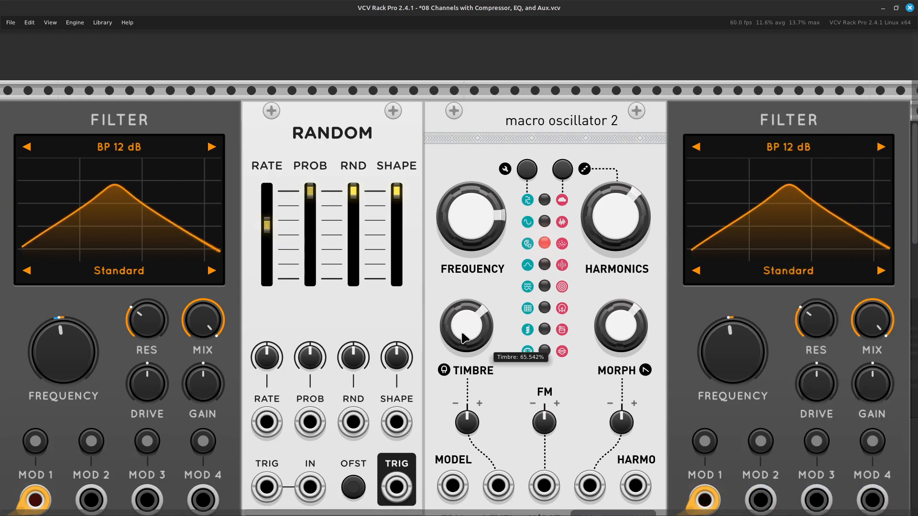
{"action": "left_click_drag", "start_coordinate": [462, 334], "coordinate": [461, 317]}
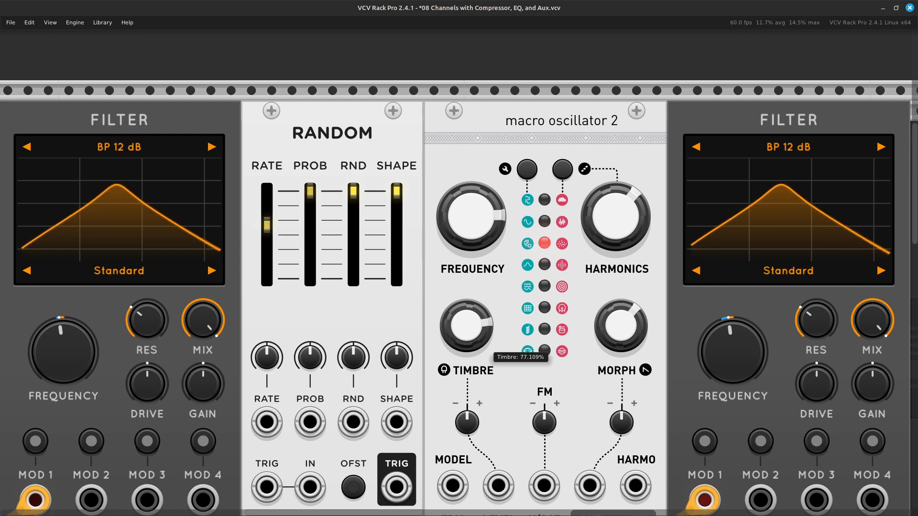
- Raise the Timbre of the first band-pass voice's Macro Oscillator 2 to about 73%
{"action": "scroll", "coordinate": [376, 356], "scroll_direction": "right", "scroll_amount": 5}
{"action": "scroll", "coordinate": [353, 344], "scroll_direction": "left", "scroll_amount": 1}
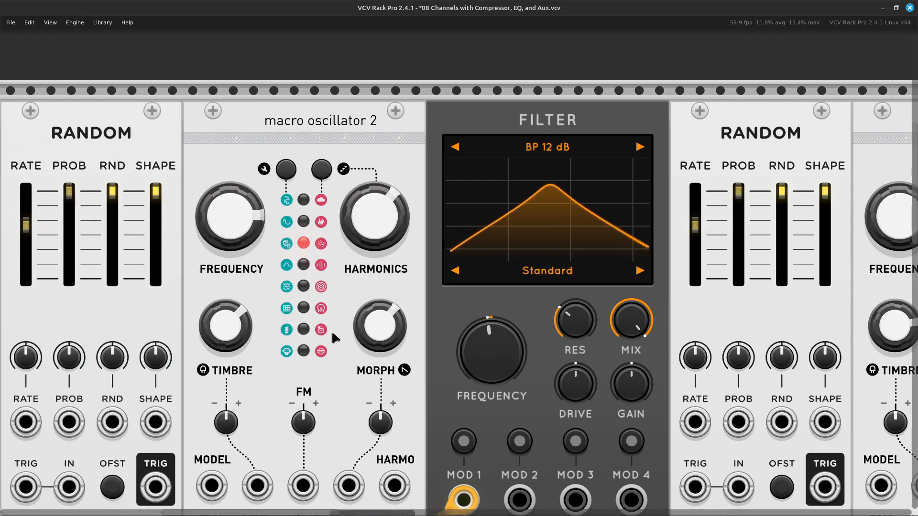
{"action": "mouse_move", "coordinate": [244, 347]}
{"action": "left_click_drag", "start_coordinate": [226, 326], "coordinate": [225, 303]}
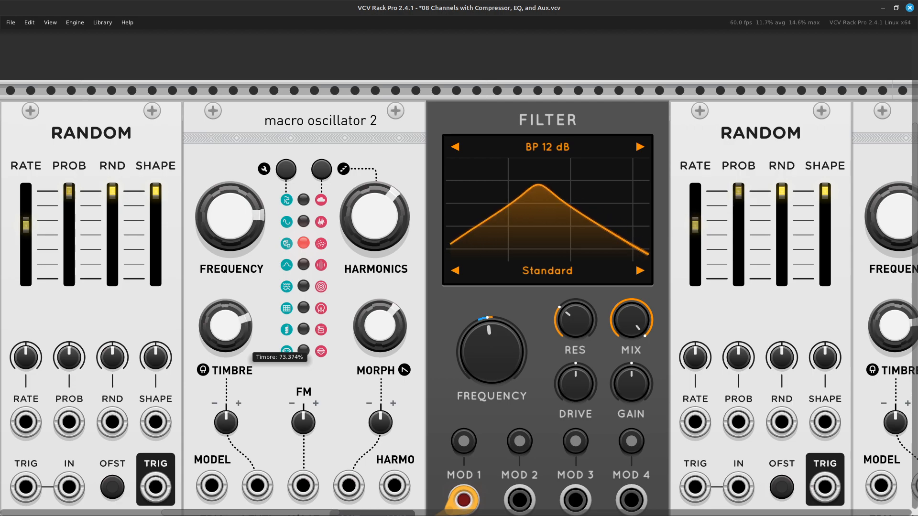
- Lower the MixMaster level faders of channel 1 to about -6 dB and channel 2 to about -5 dB
{"action": "scroll", "coordinate": [234, 331], "scroll_direction": "right", "scroll_amount": 10}
{"action": "scroll", "coordinate": [285, 339], "scroll_direction": "down", "scroll_amount": 9}
{"action": "scroll", "coordinate": [286, 340], "scroll_direction": "right", "scroll_amount": 7}
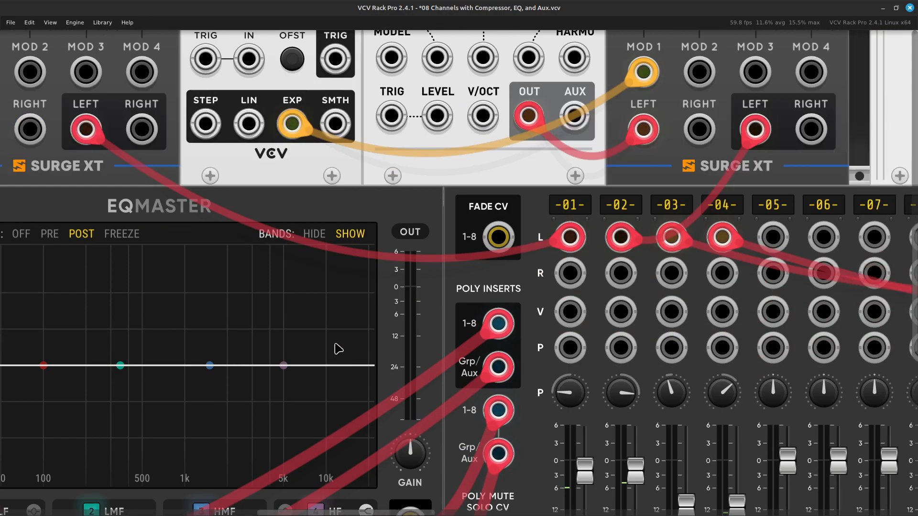
{"action": "scroll", "coordinate": [335, 311], "scroll_direction": "down", "scroll_amount": 4}
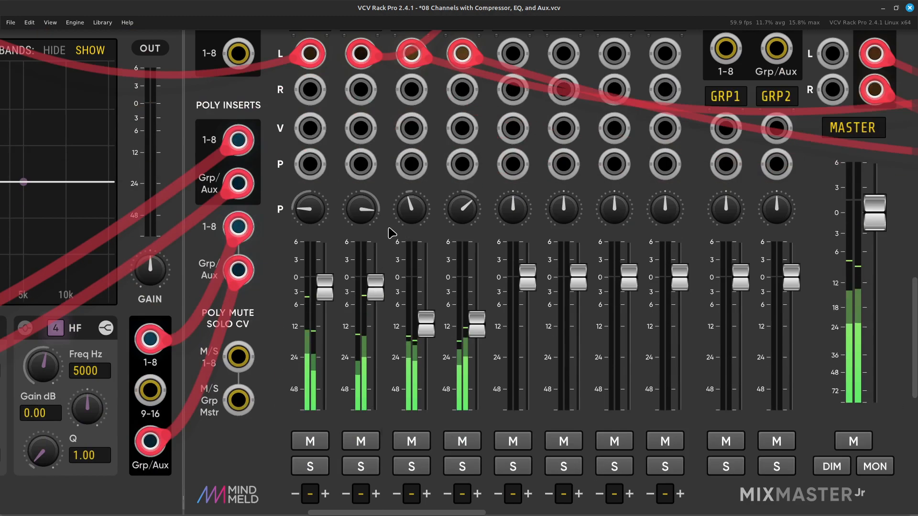
{"action": "left_click_drag", "start_coordinate": [379, 297], "coordinate": [379, 313]}
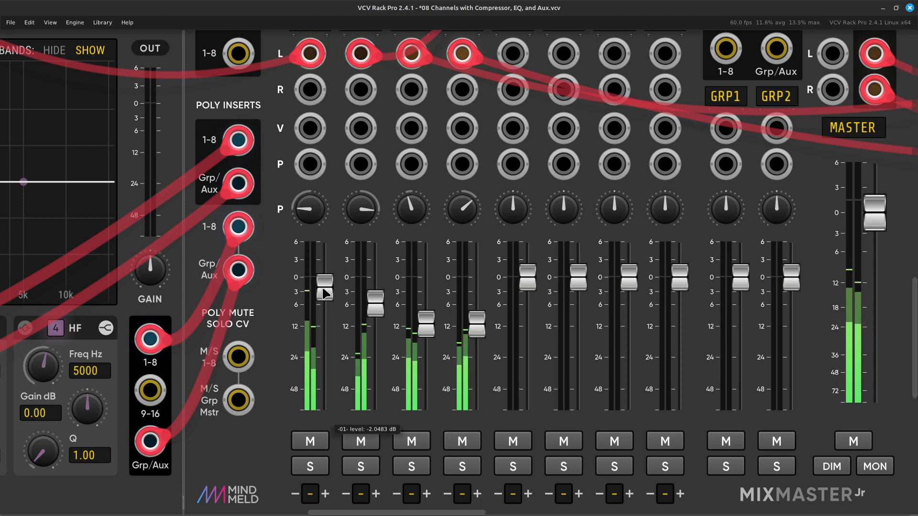
{"action": "left_click_drag", "start_coordinate": [326, 293], "coordinate": [325, 310]}
{"action": "left_click_drag", "start_coordinate": [375, 303], "coordinate": [375, 300]}
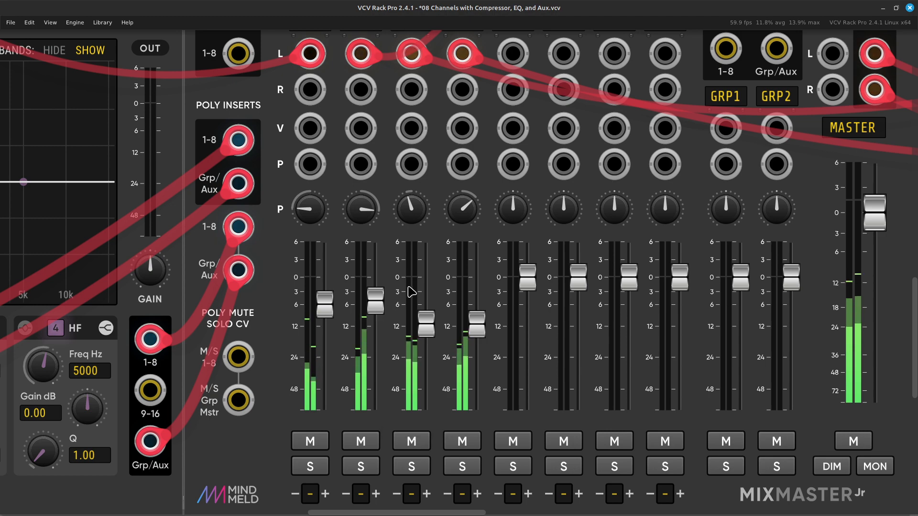
{"action": "key", "text": "ctrl+minus"}
{"action": "key", "text": "ctrl+minus"}
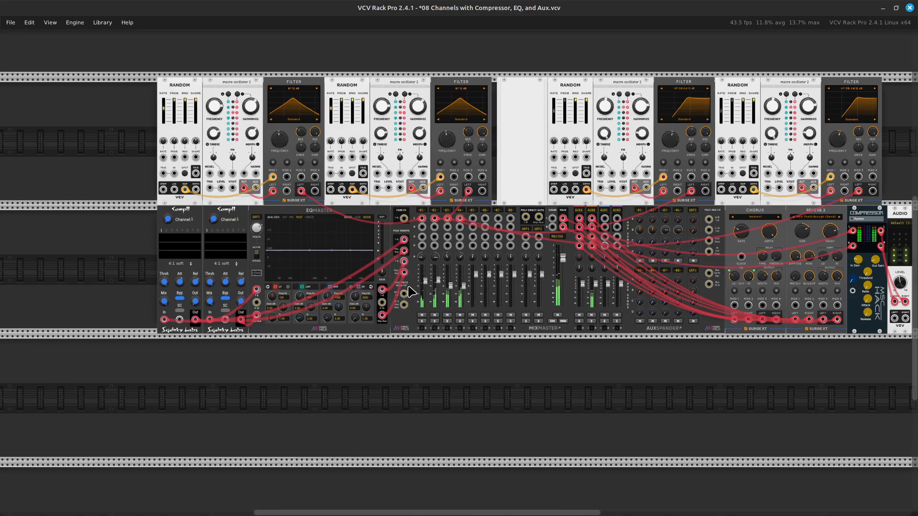
{"action": "key", "text": "ctrl+minus"}
{"action": "scroll", "coordinate": [410, 291], "scroll_direction": "up", "scroll_amount": 3}
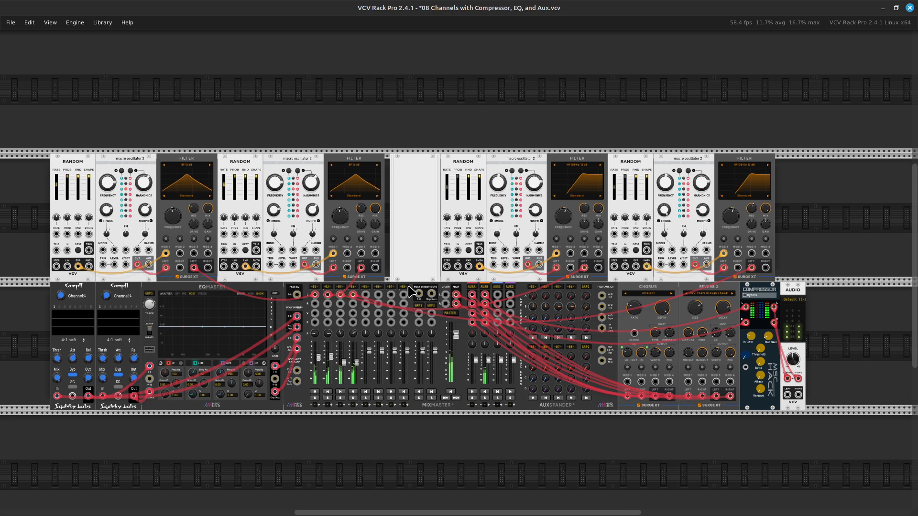